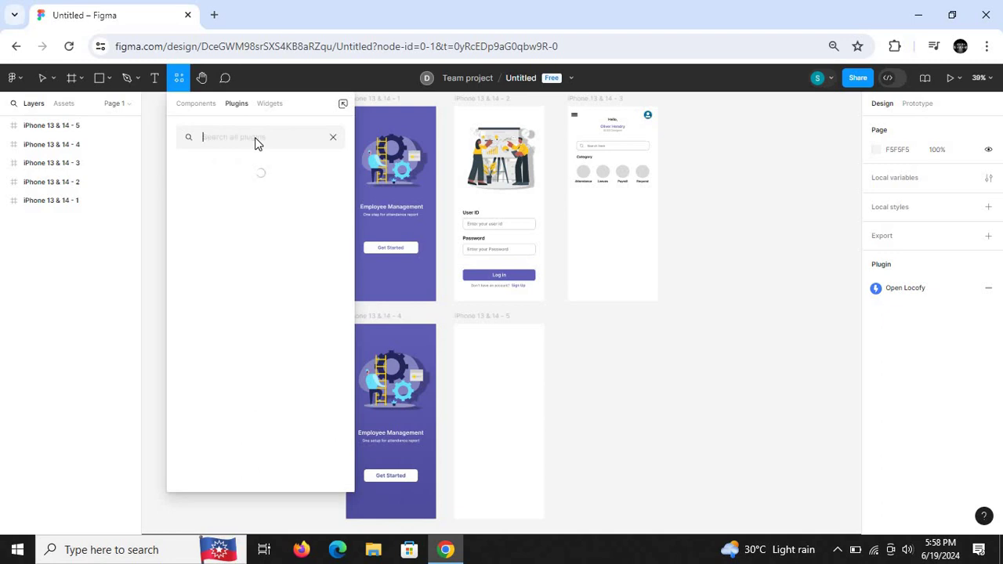
# Search the community plugins for "icons" and run the Icons8 plugin.
pyautogui.write('icon')
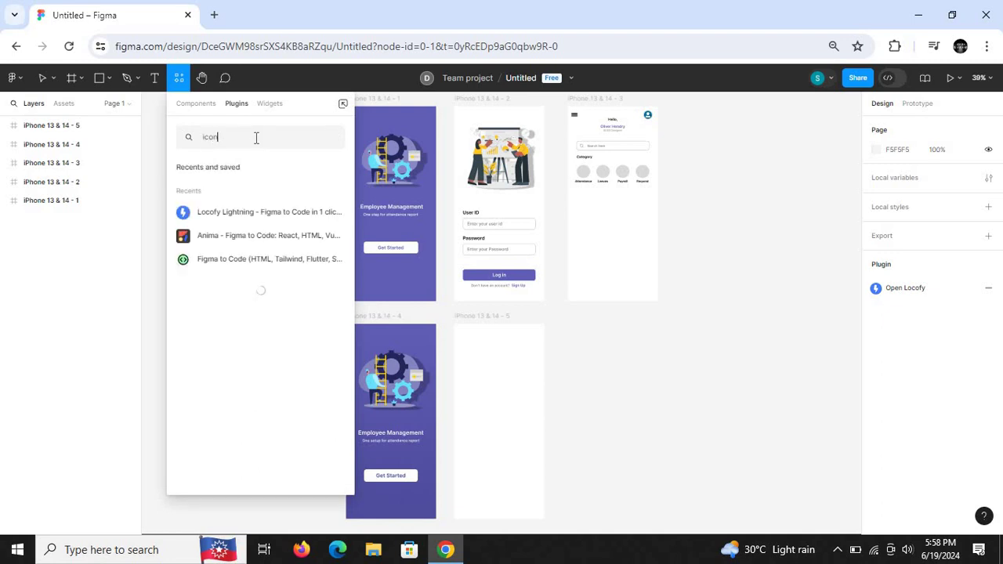
pyautogui.write('s')
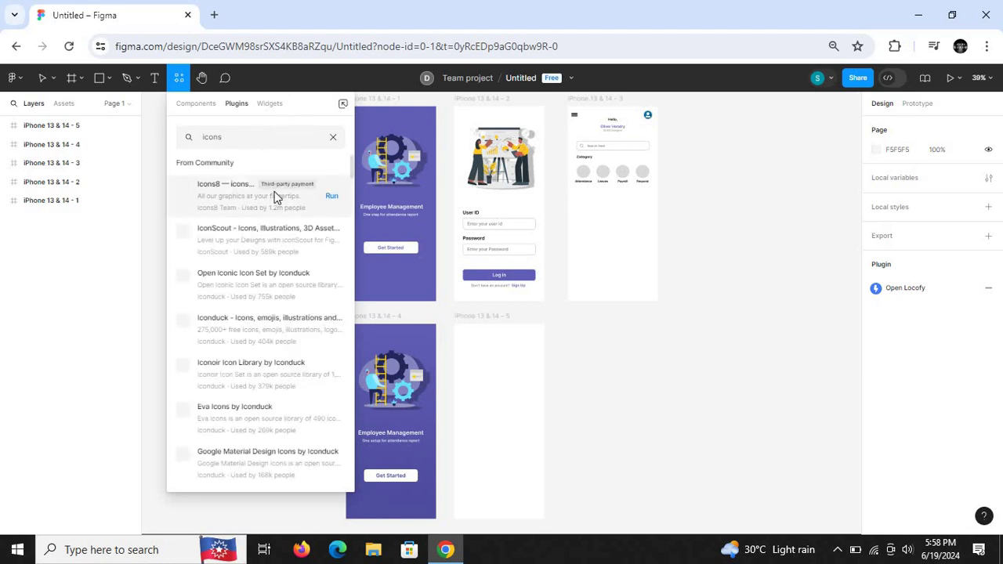
pyautogui.click(331, 197)
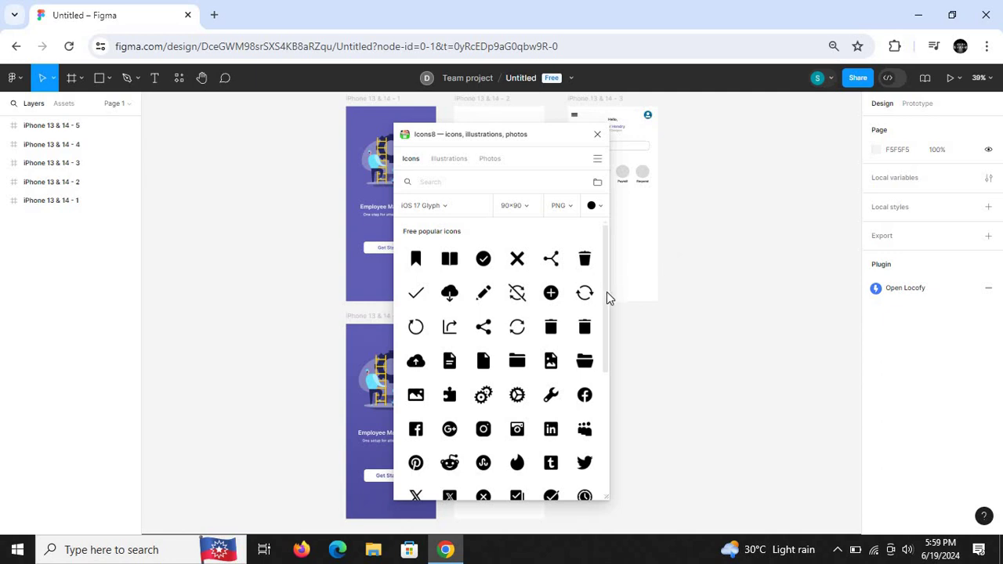
# Insert the LinkedIn icon from the free popular Icons8 icons and paste its attribution link onto the canvas.
pyautogui.moveTo(604, 293); pyautogui.dragTo(605, 343)
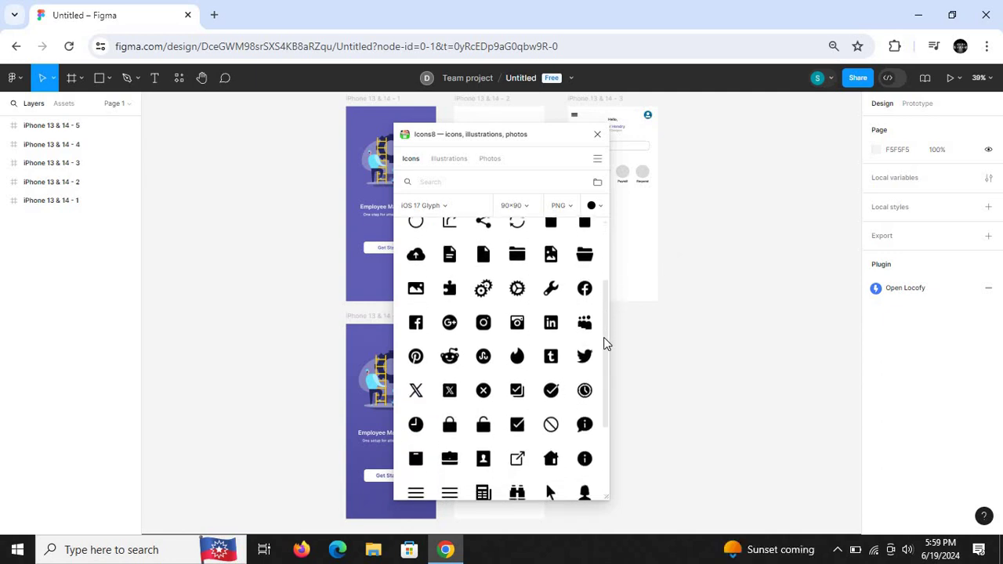
pyautogui.doubleClick(555, 329)
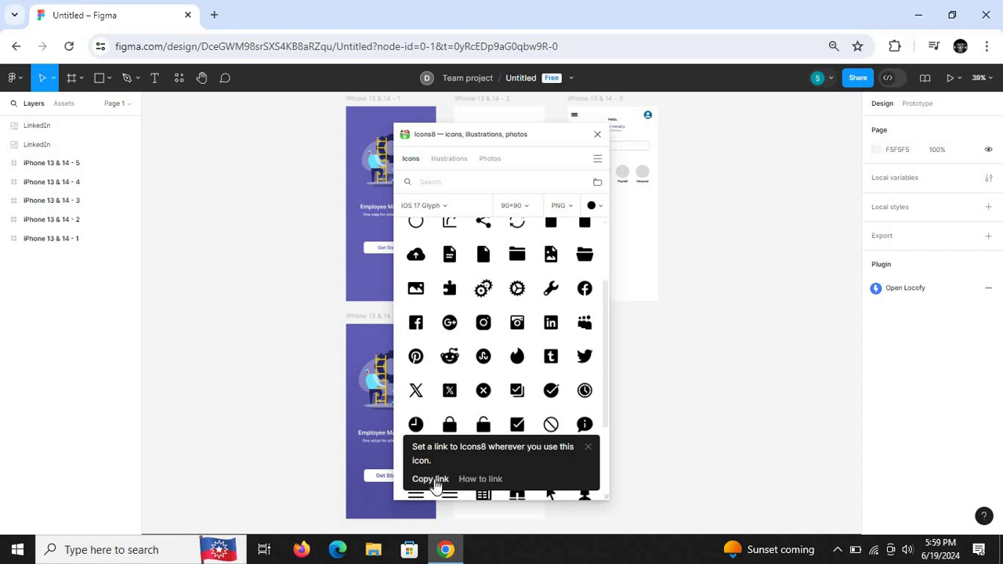
pyautogui.click(435, 481)
pyautogui.rightClick(703, 324)
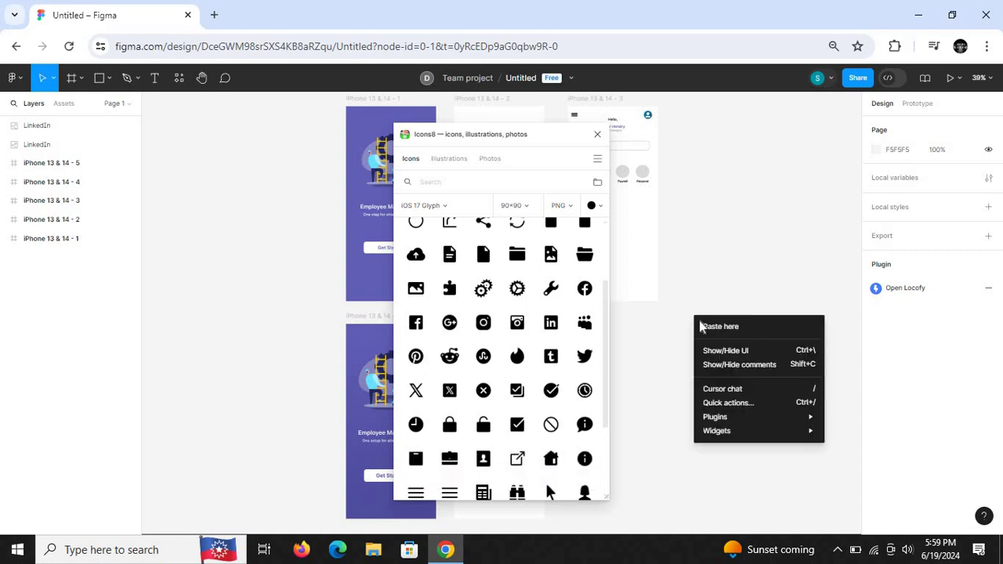
pyautogui.click(703, 328)
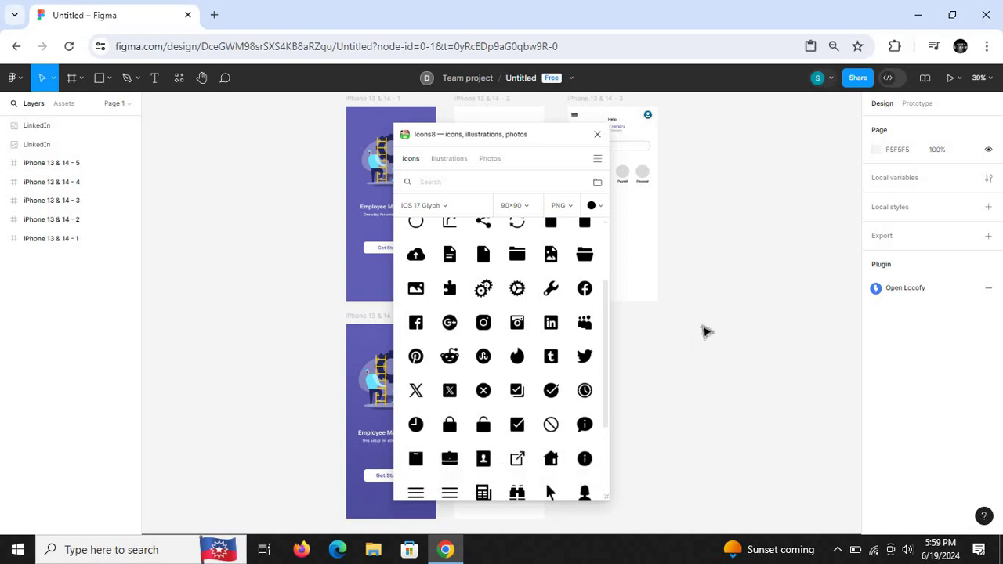
# Move the Icons8 window clear of the frames and delete the pasted attribution link text.
pyautogui.moveTo(540, 140); pyautogui.dragTo(370, 137)
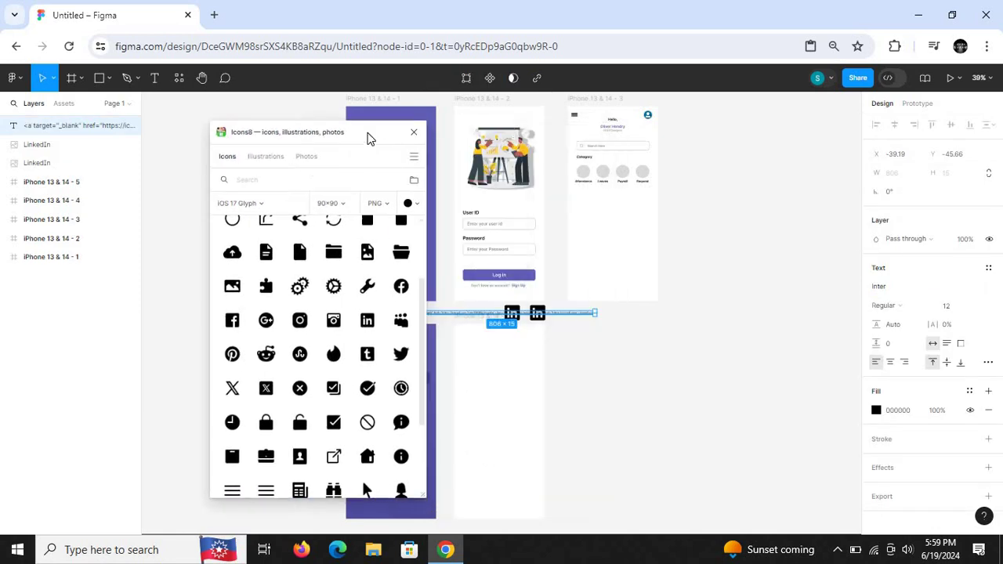
pyautogui.click(750, 304)
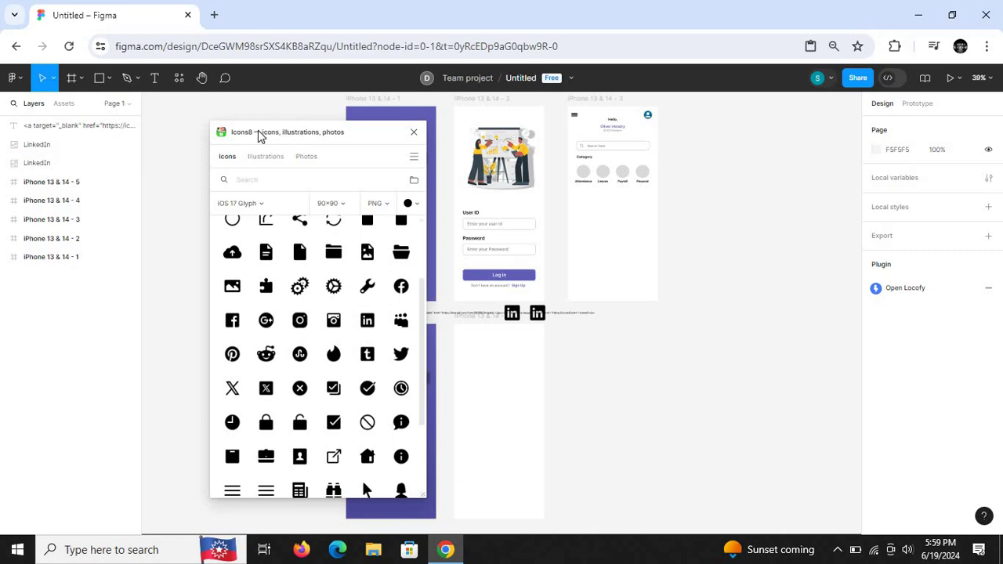
pyautogui.moveTo(258, 130); pyautogui.dragTo(161, 140)
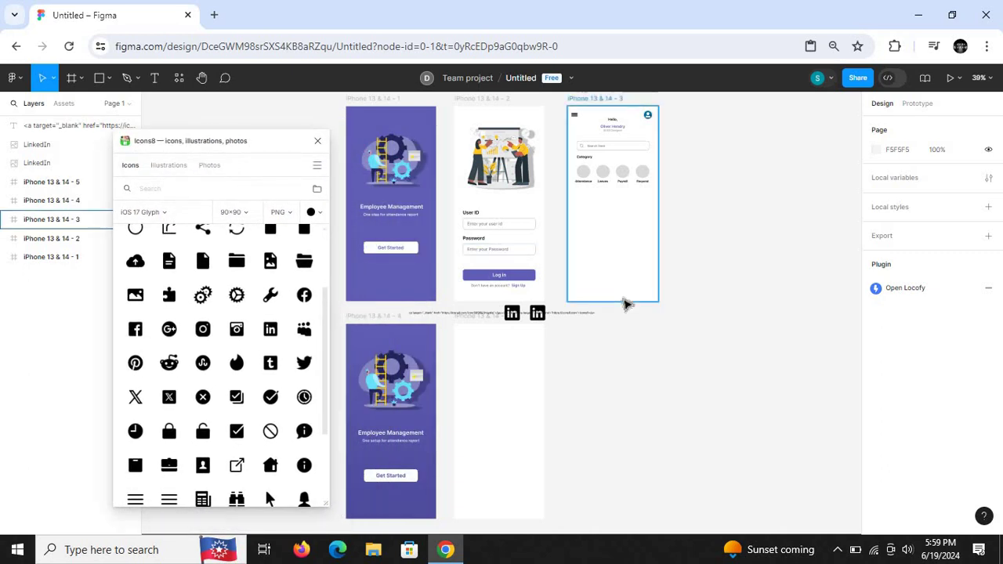
pyautogui.scroll(5, 627, 304)
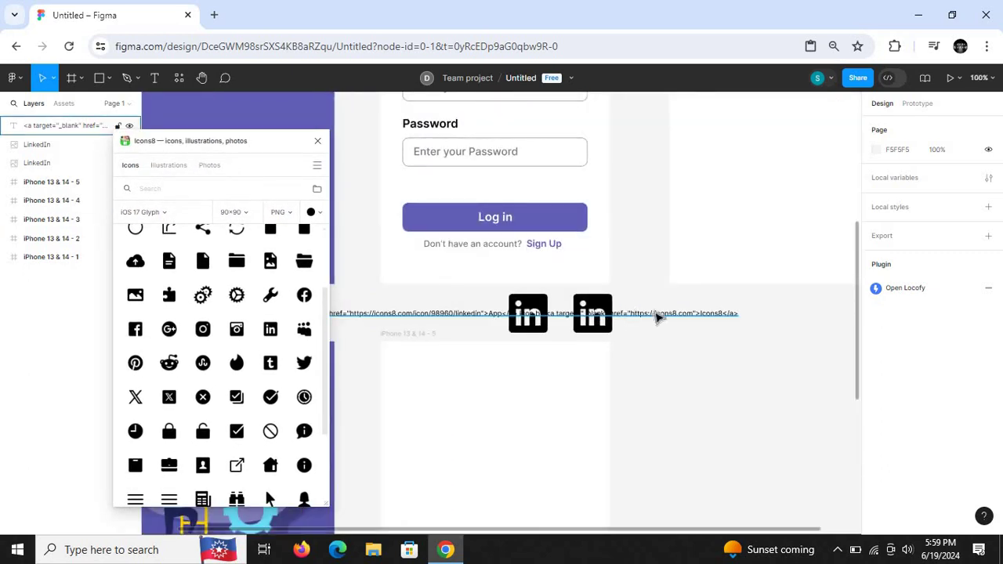
pyautogui.click(657, 316)
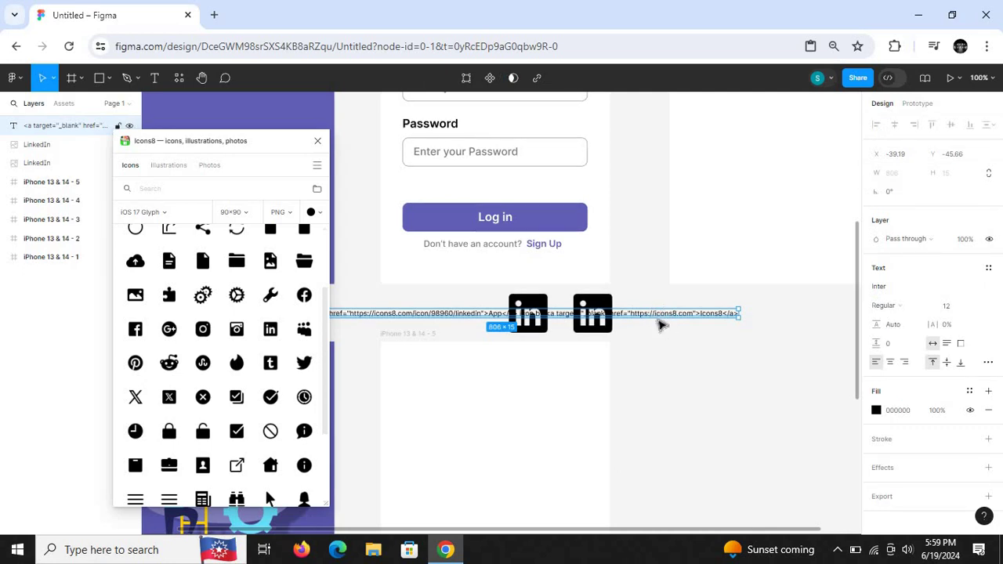
pyautogui.press('Delete')
# Move one LinkedIn icon into the upper part of the iPhone 13 & 14 - 5 frame and shrink it to about 63 × 67.
pyautogui.click(603, 317)
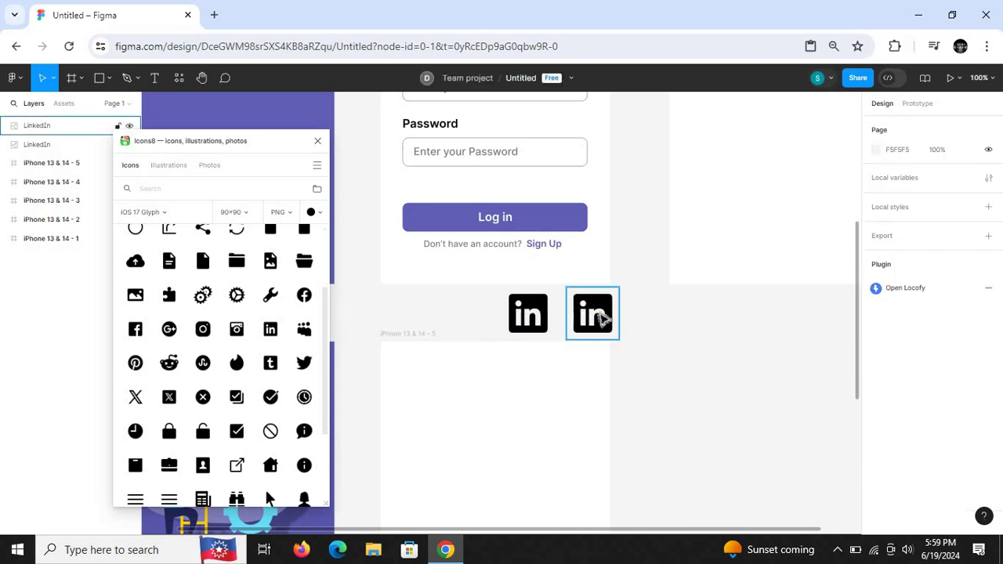
pyautogui.moveTo(603, 325); pyautogui.dragTo(633, 331)
pyautogui.moveTo(554, 470); pyautogui.dragTo(572, 439)
pyautogui.hotkey('ctrl', '+')
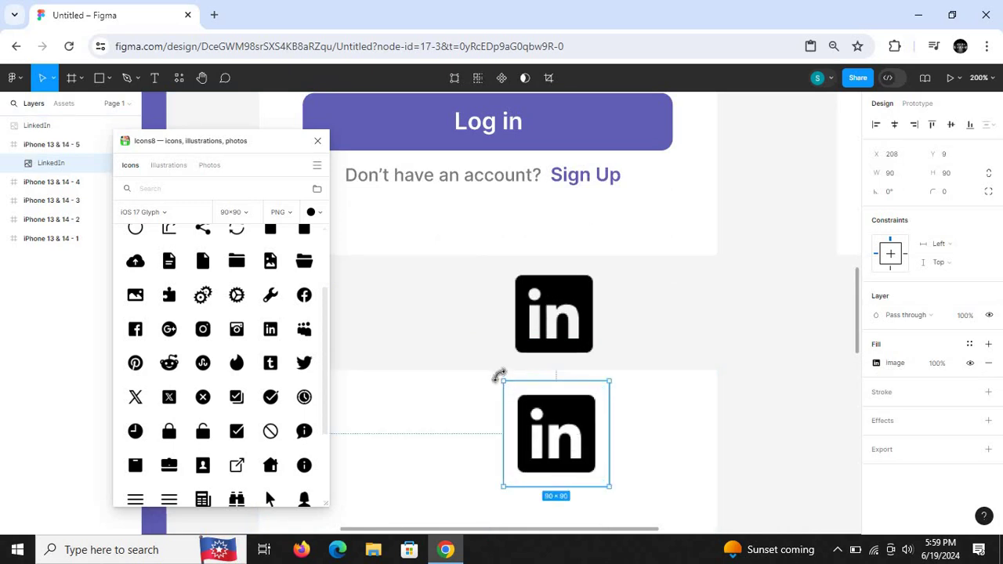
pyautogui.moveTo(503, 379); pyautogui.dragTo(532, 409)
pyautogui.hotkey('ctrl', '+')
pyautogui.hotkey('ctrl', '+')
pyautogui.hotkey('shift', '0')
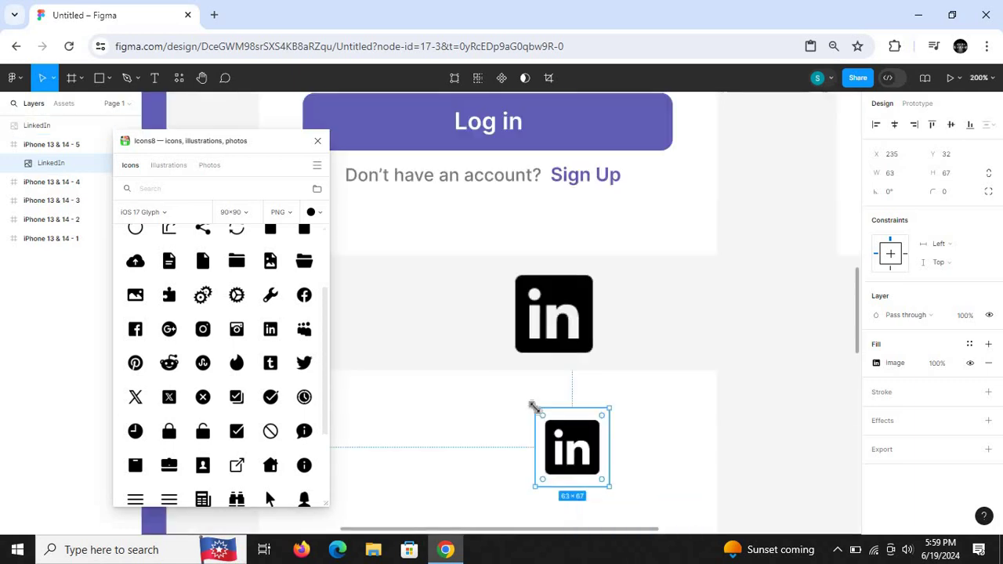
pyautogui.hotkey('ctrl', '-')
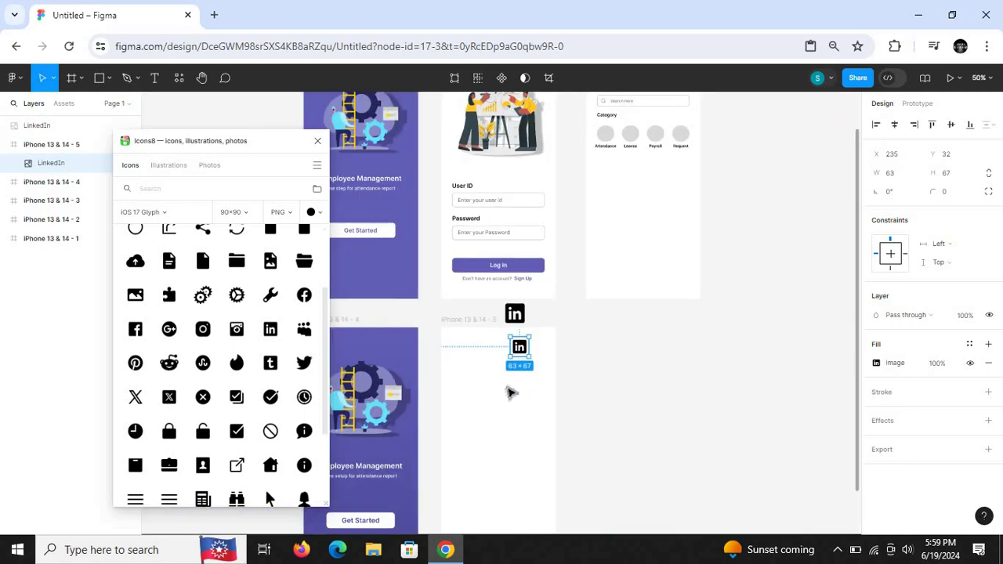
# Undo all the LinkedIn icon and attribution link edits, back to before the icons were inserted.
pyautogui.hotkey('ctrl', 'z')
pyautogui.hotkey('ctrl', 'z')
pyautogui.hotkey('ctrl', 'z')
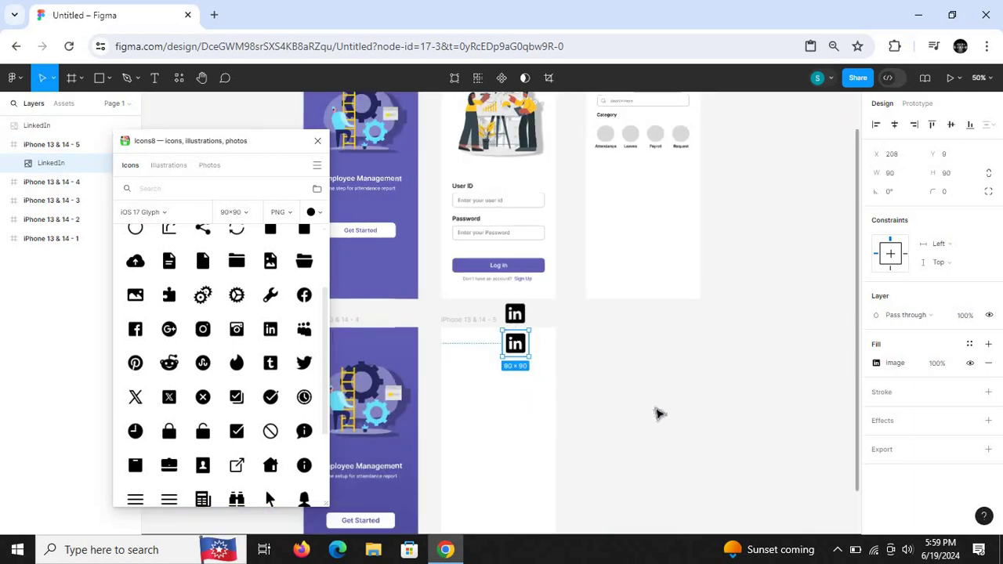
pyautogui.hotkey('ctrl', 'shift', 'z')
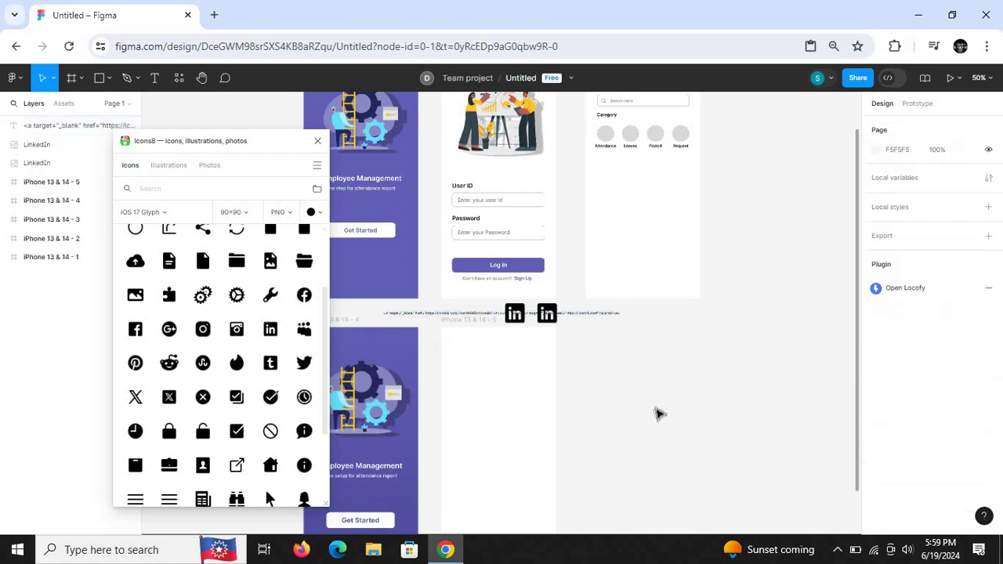
pyautogui.hotkey('ctrl', 'z')
pyautogui.hotkey('ctrl', 'z')
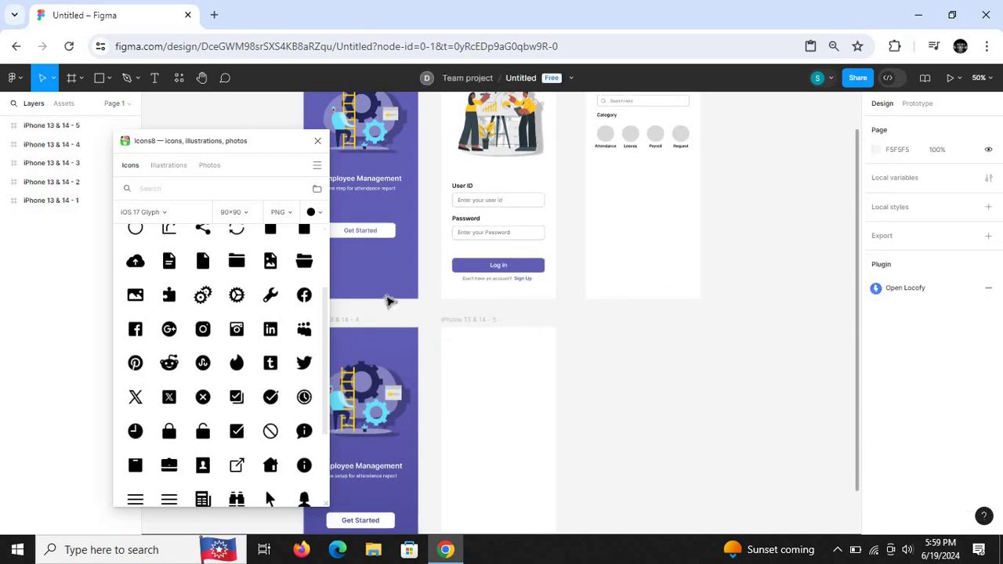
# Search Icons8 for "search", place the plain Search magnifier icon in the iPhone 13 & 14 - 5 frame, and delete it.
pyautogui.scroll(-3, 324, 355)
pyautogui.moveTo(323, 355); pyautogui.dragTo(326, 433)
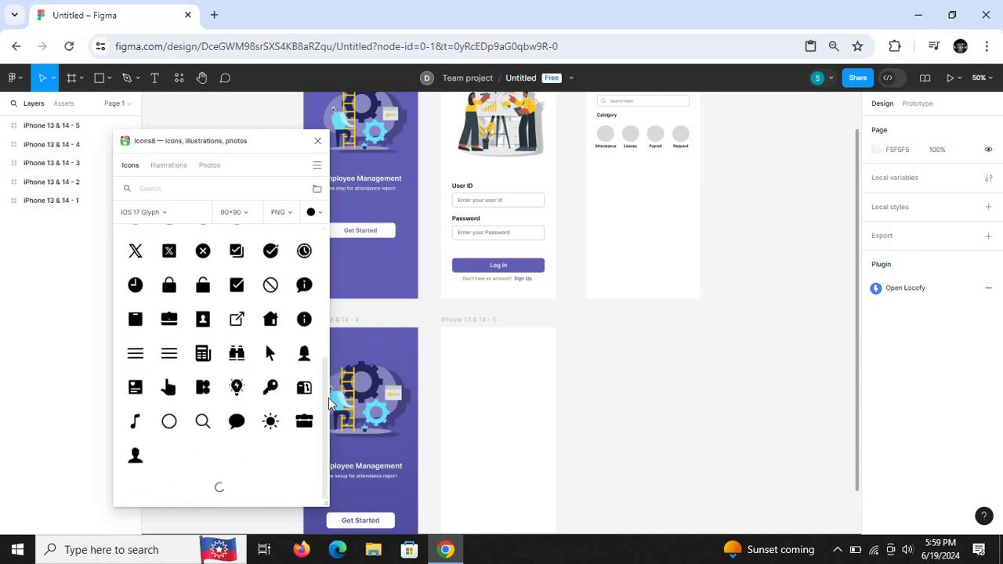
pyautogui.scroll(5, 235, 258)
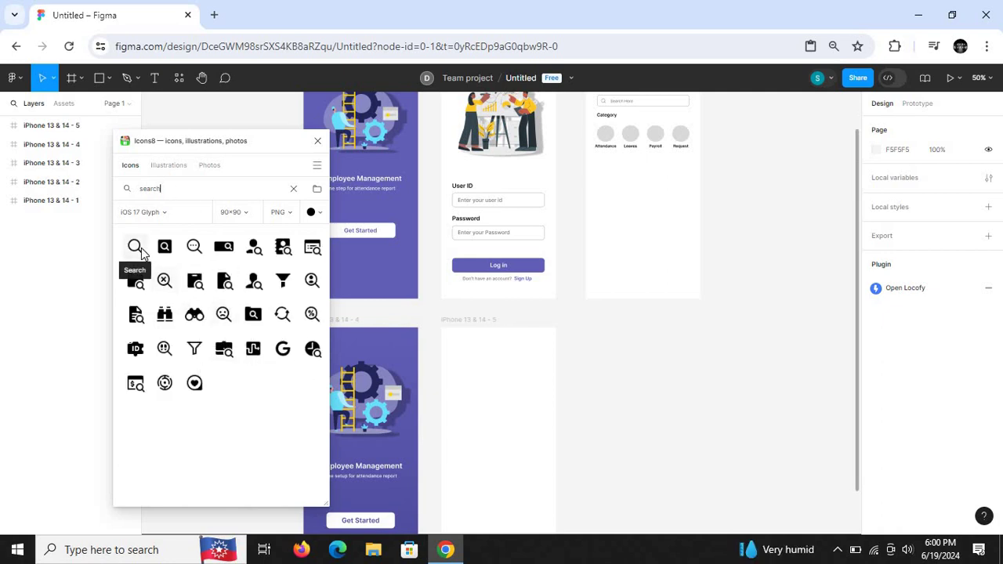
pyautogui.moveTo(136, 248); pyautogui.dragTo(513, 369)
pyautogui.press('Delete')
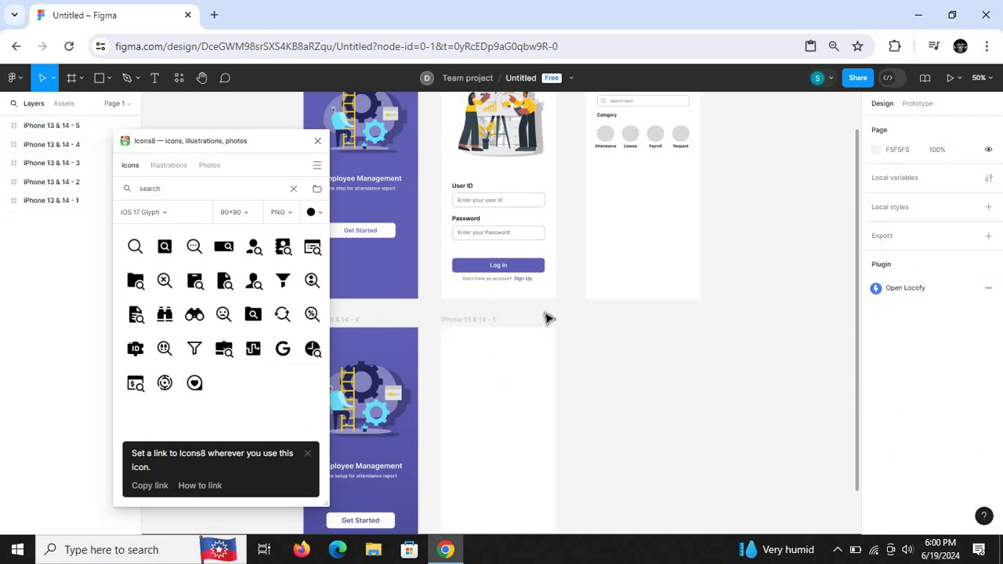
# Close the Icons8 plugin and clear the previous query from the plugin search.
pyautogui.click(318, 141)
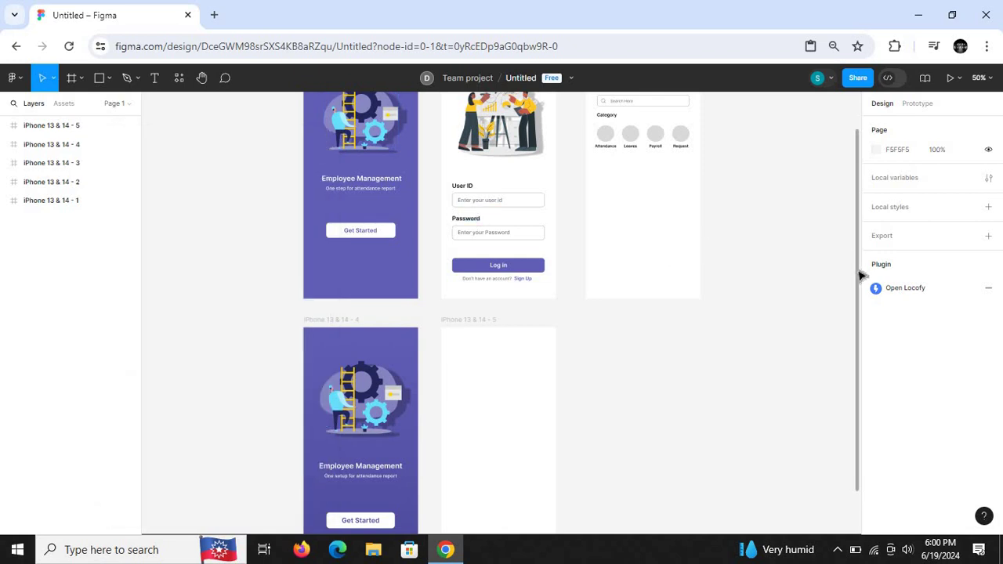
pyautogui.moveTo(862, 276); pyautogui.dragTo(862, 164)
pyautogui.hotkey('shift', '0')
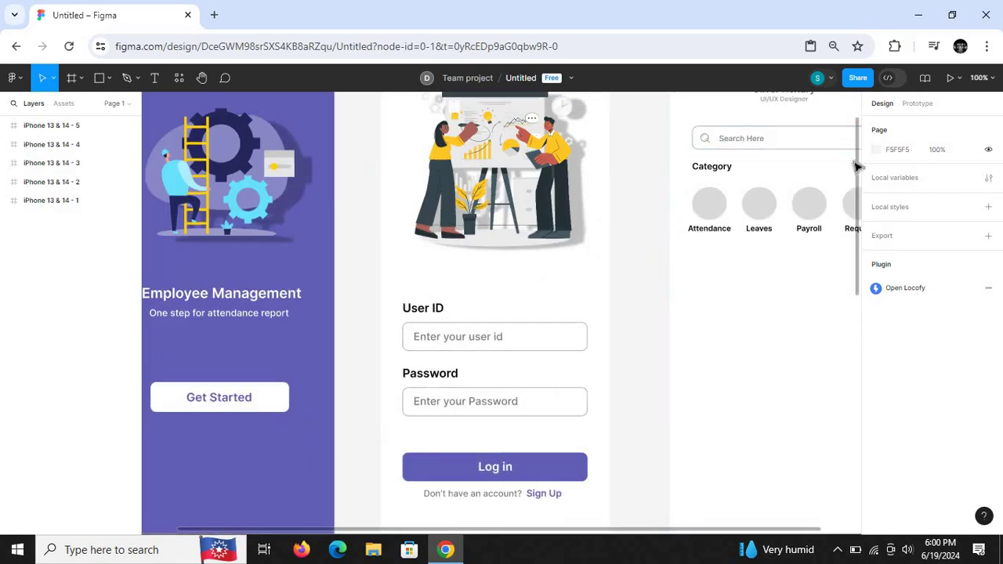
pyautogui.moveTo(857, 166); pyautogui.dragTo(862, 116)
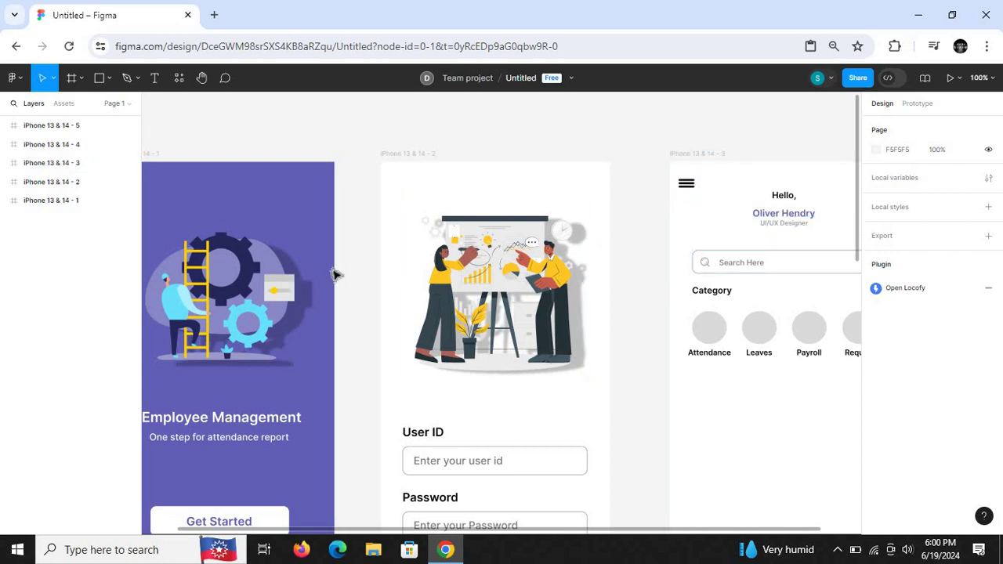
pyautogui.press('-')
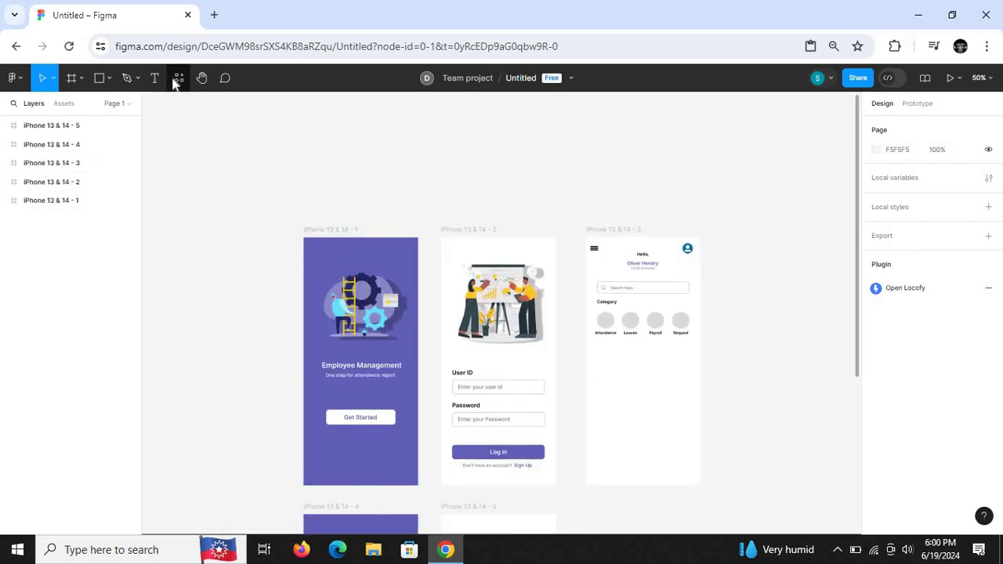
pyautogui.click(179, 77)
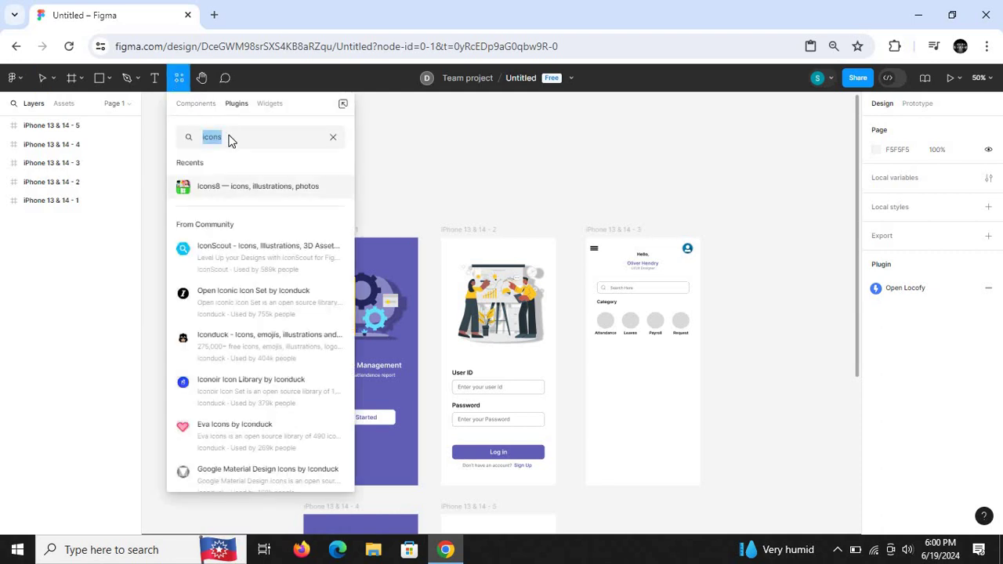
pyautogui.press('BackSpace')
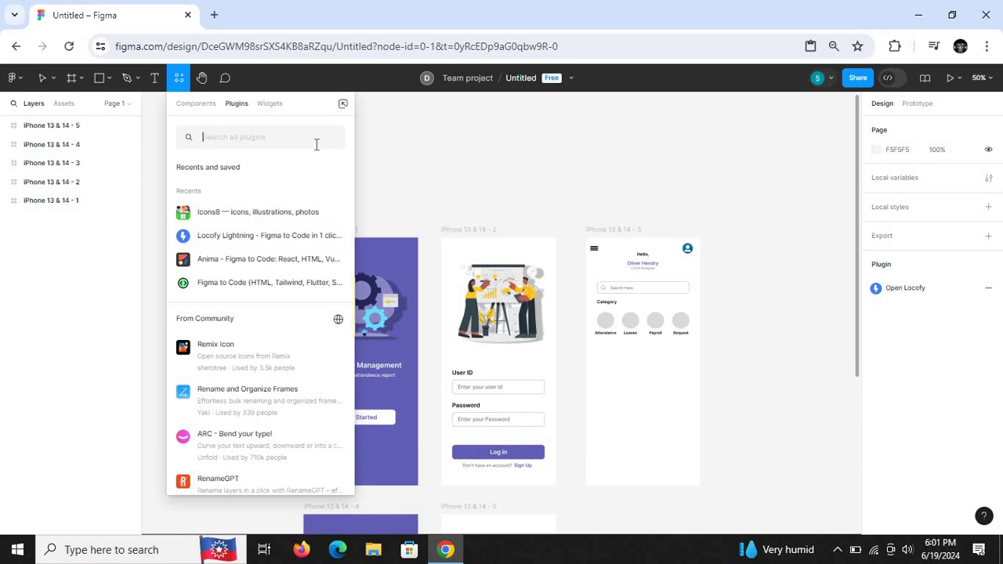
# Search the community plugins for "images illustor" and run the Illustrations plugin.
pyautogui.click(387, 370)
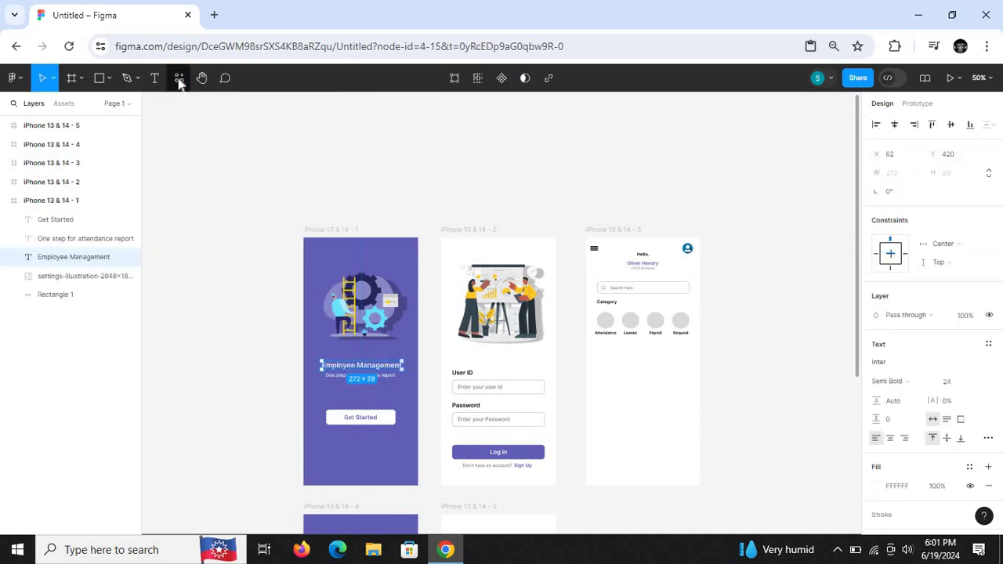
pyautogui.click(179, 79)
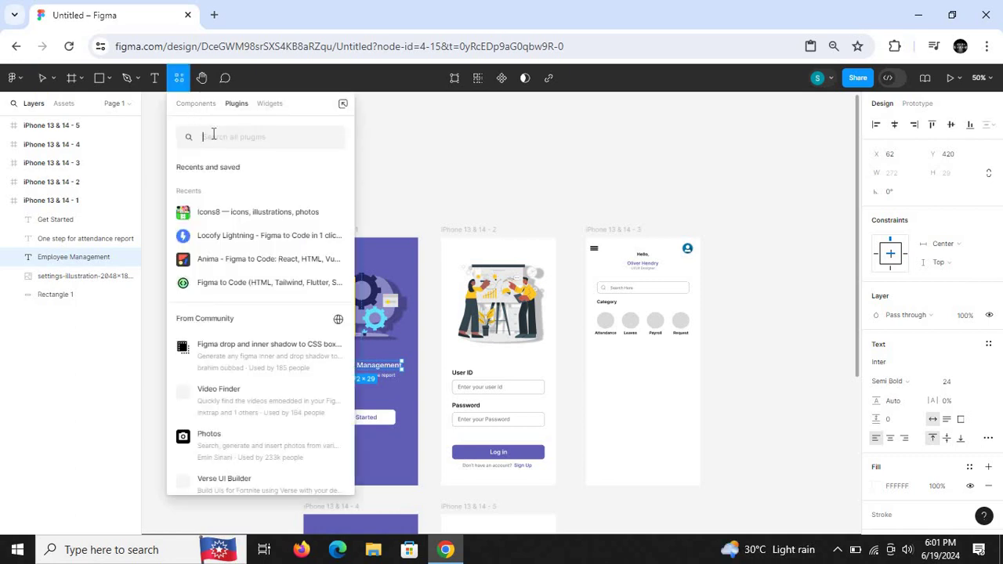
pyautogui.write('image')
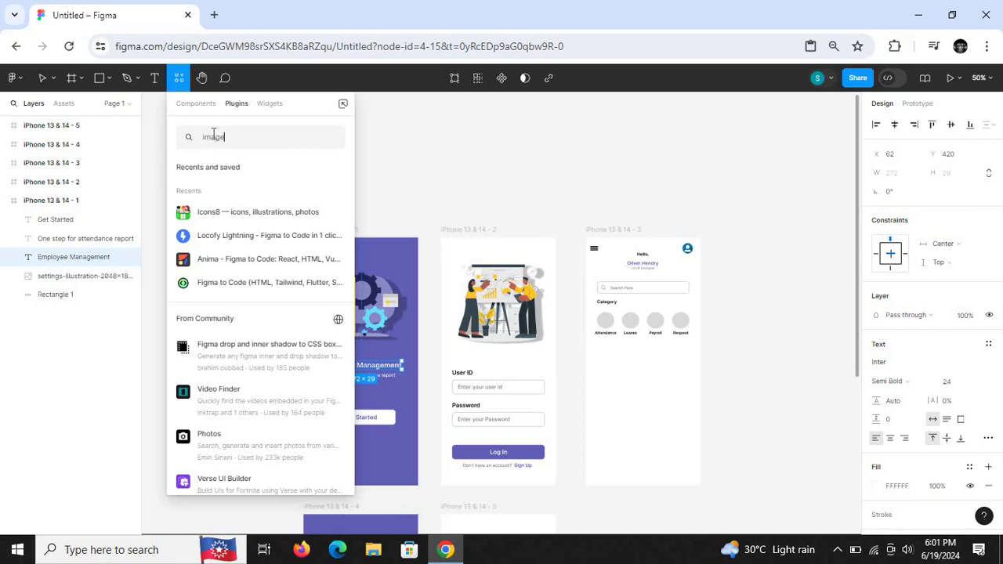
pyautogui.write('s')
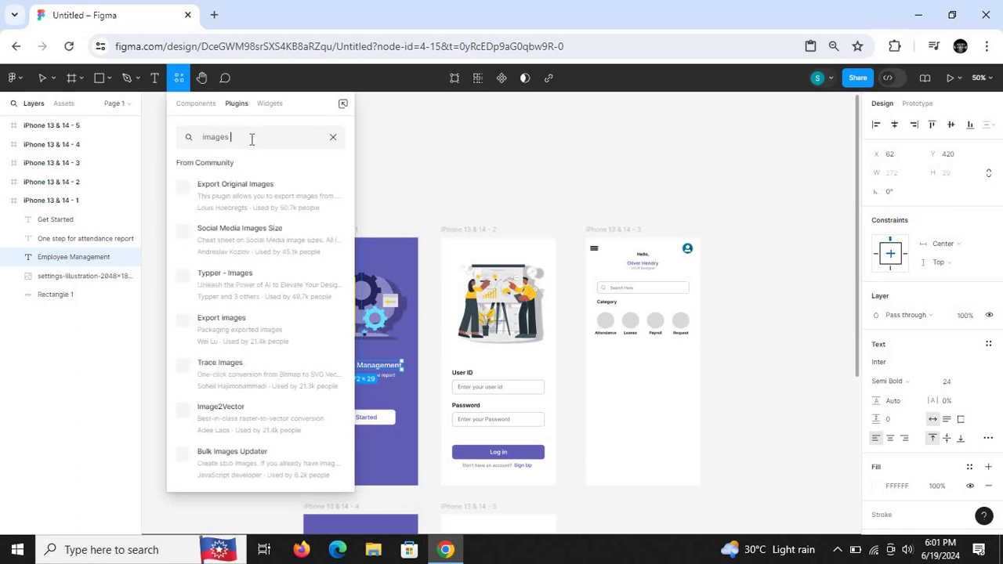
pyautogui.write('illustor')
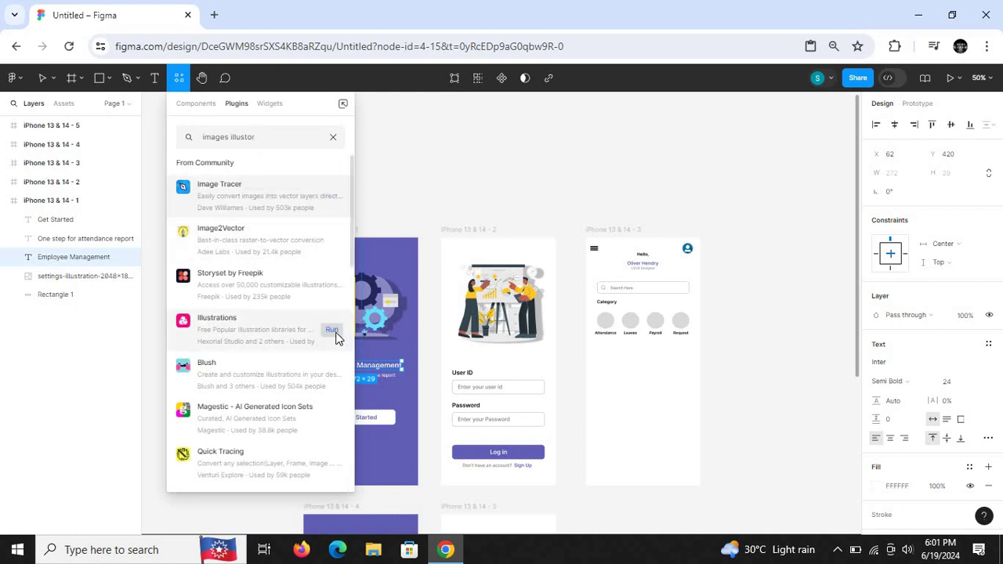
pyautogui.click(332, 331)
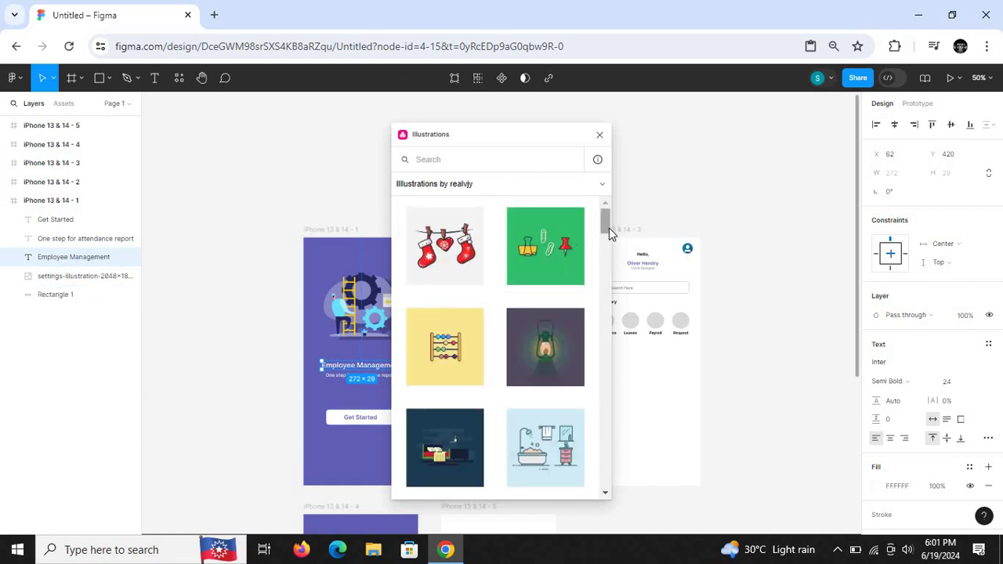
# Insert the green Sport bicycle illustration from the Illustrations by realvjy pack and close the plugin.
pyautogui.moveTo(607, 224); pyautogui.dragTo(616, 302)
pyautogui.click(616, 296)
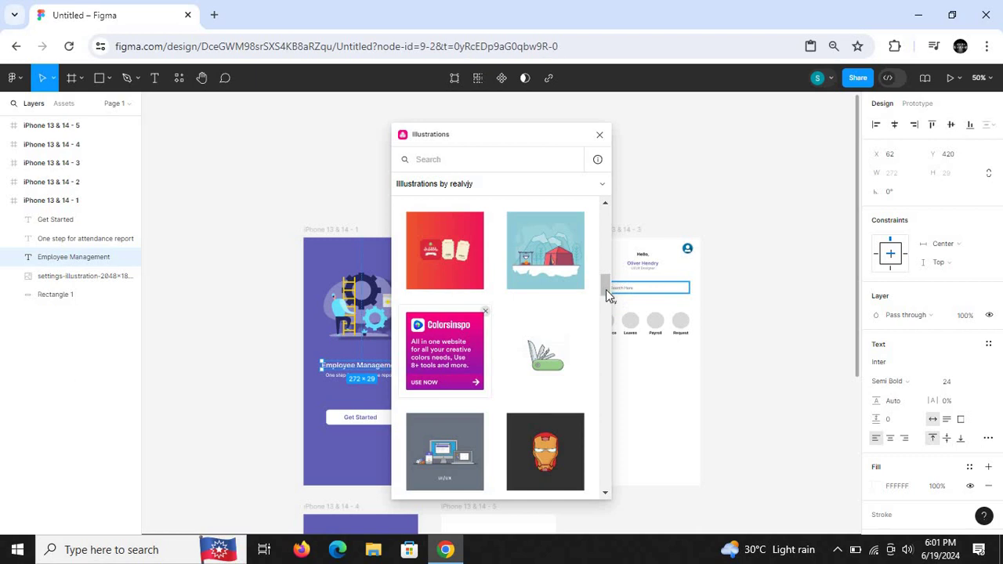
pyautogui.scroll(-1, 604, 295)
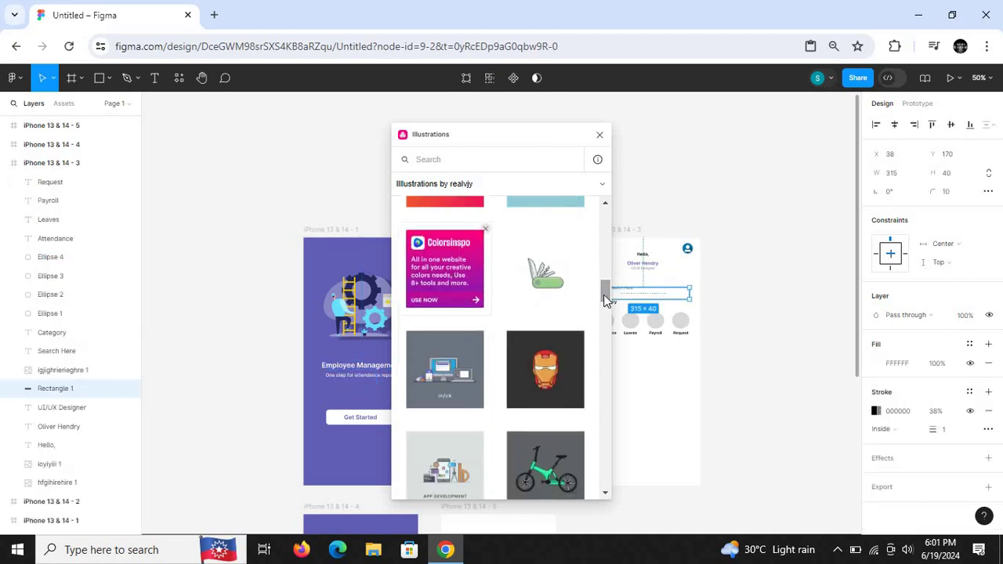
pyautogui.hotkey('ctrl', 'z')
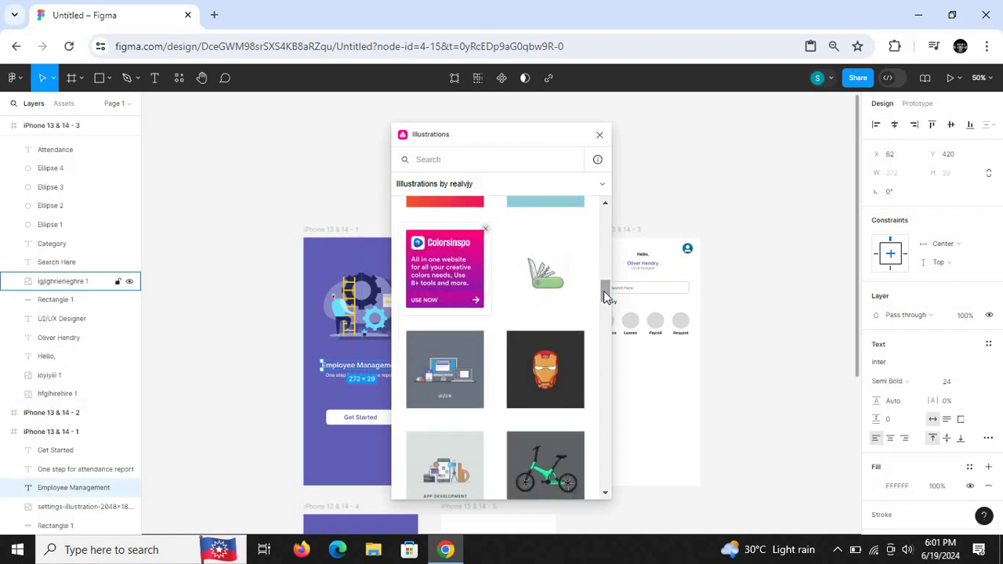
pyautogui.scroll(-2, 603, 290)
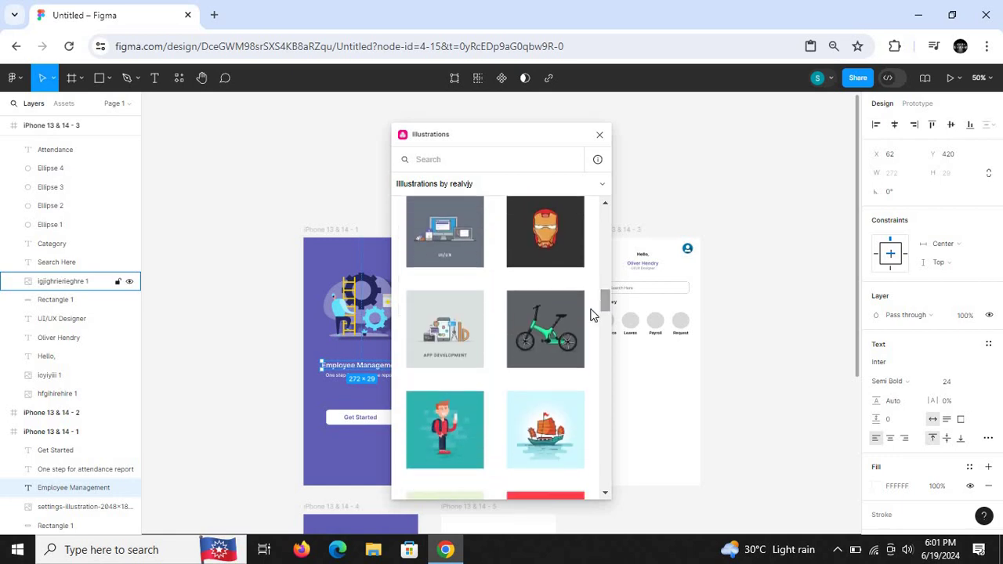
pyautogui.click(559, 322)
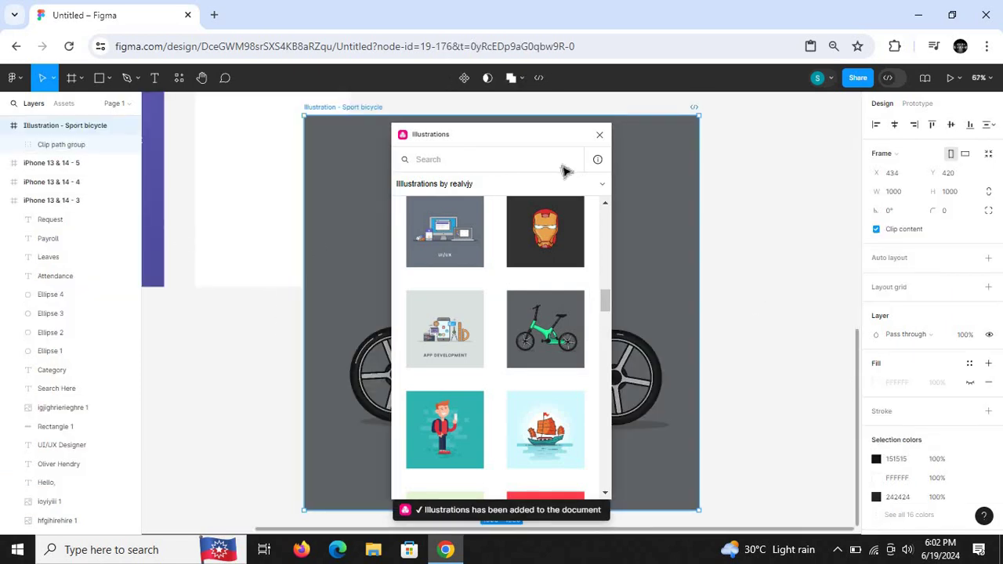
pyautogui.click(600, 136)
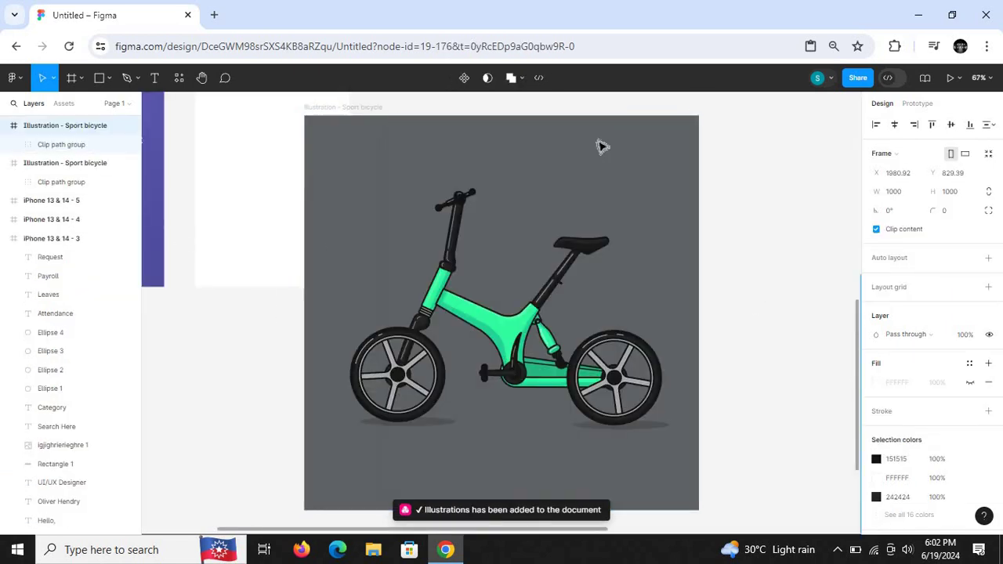
# Compare the two Sport bicycle frames on the canvas and undo both insertions.
pyautogui.click(550, 384)
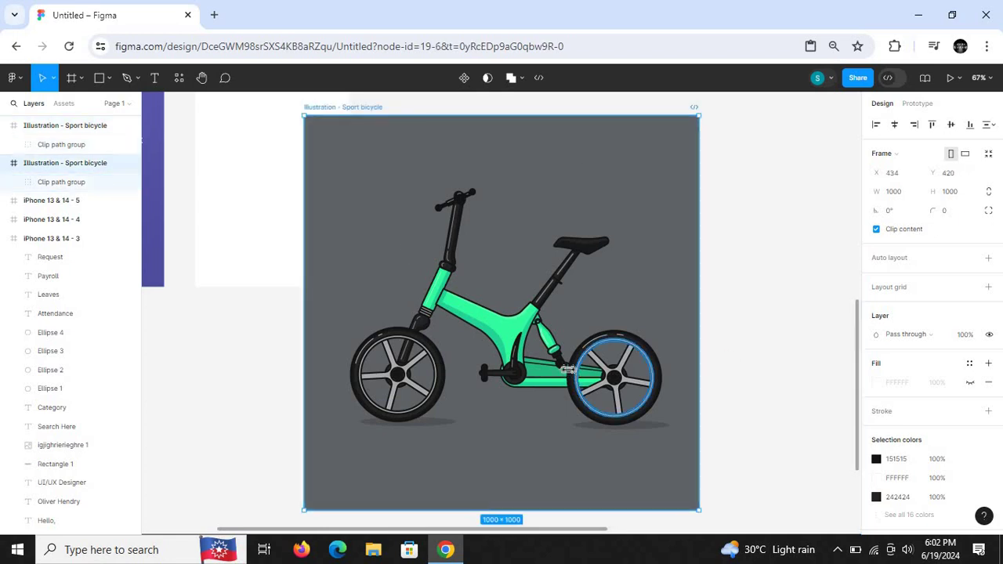
pyautogui.hotkey('ctrl', '-')
pyautogui.hotkey('ctrl', '-')
pyautogui.hotkey('ctrl', '=')
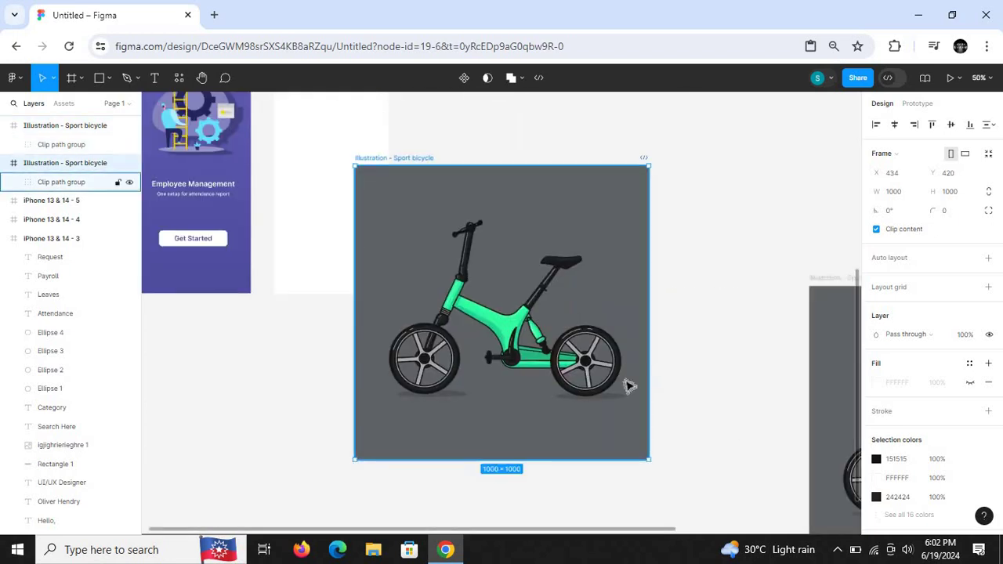
pyautogui.hotkey('ctrl', '-')
pyautogui.click(658, 377)
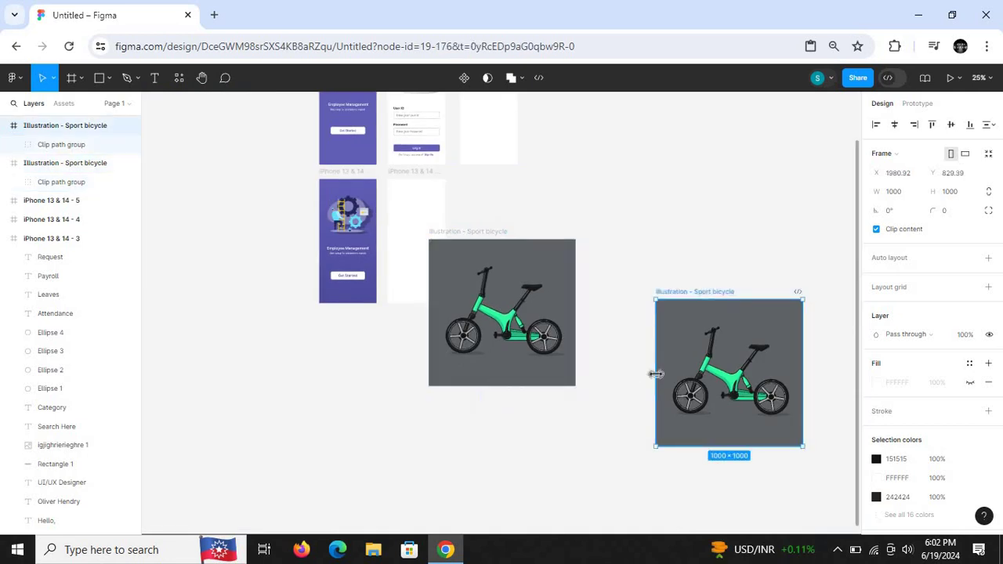
pyautogui.hotkey('ctrl', 'z')
pyautogui.hotkey('ctrl', 'z')
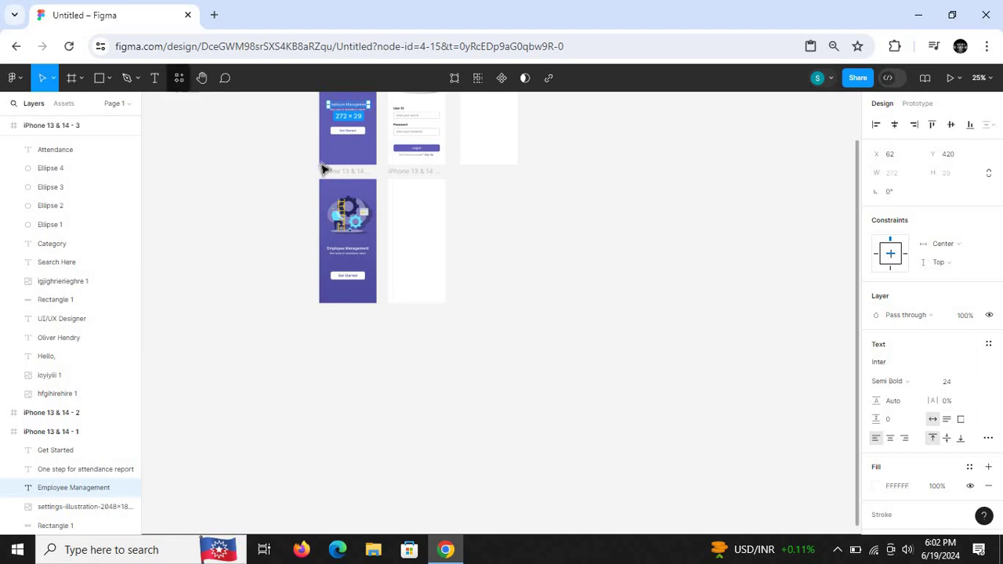
# Run the Illustrations plugin again and look through the heads and seated figures of its Open Peeps pack.
pyautogui.click(177, 80)
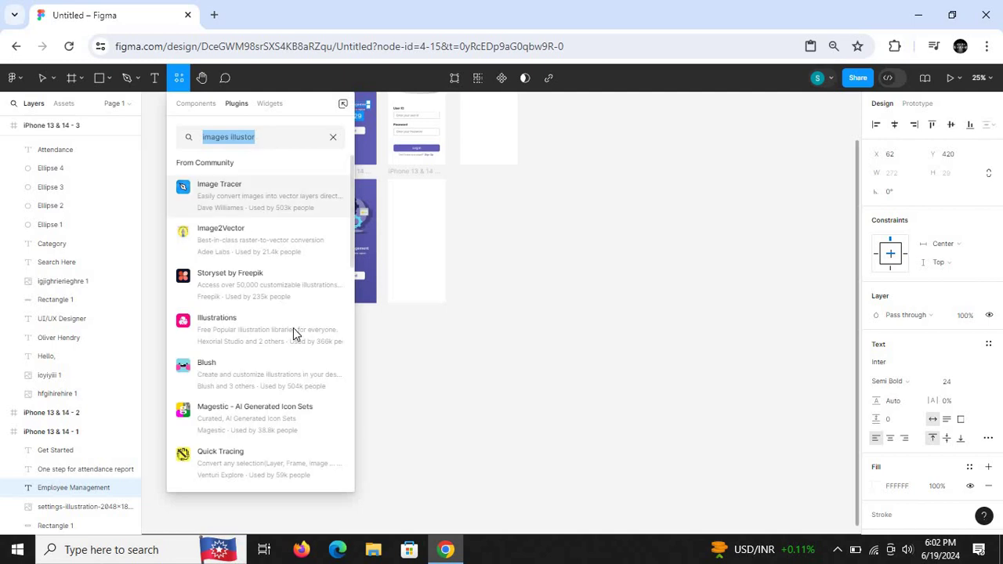
pyautogui.click(332, 330)
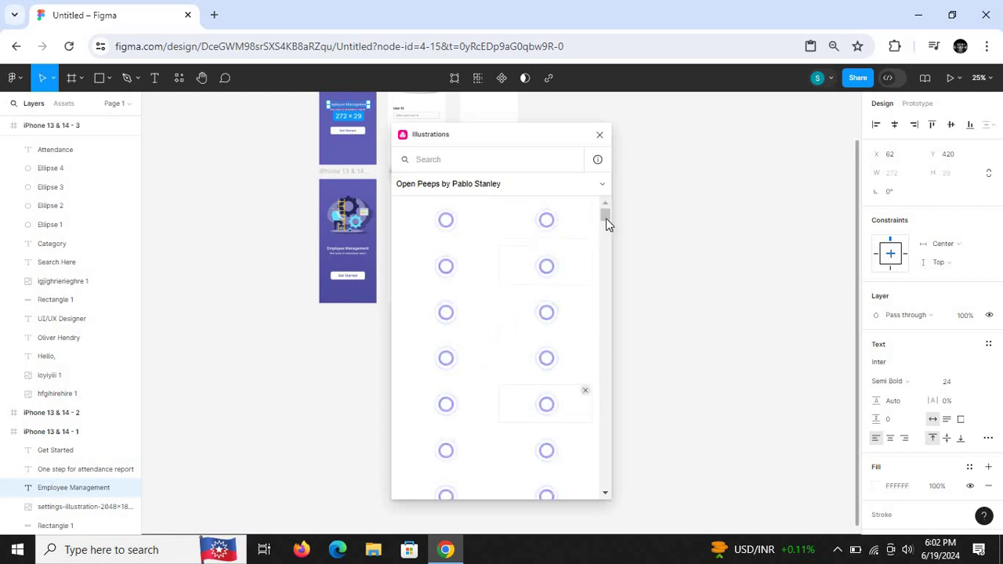
pyautogui.moveTo(605, 215); pyautogui.dragTo(605, 254)
pyautogui.moveTo(603, 207); pyautogui.dragTo(600, 197)
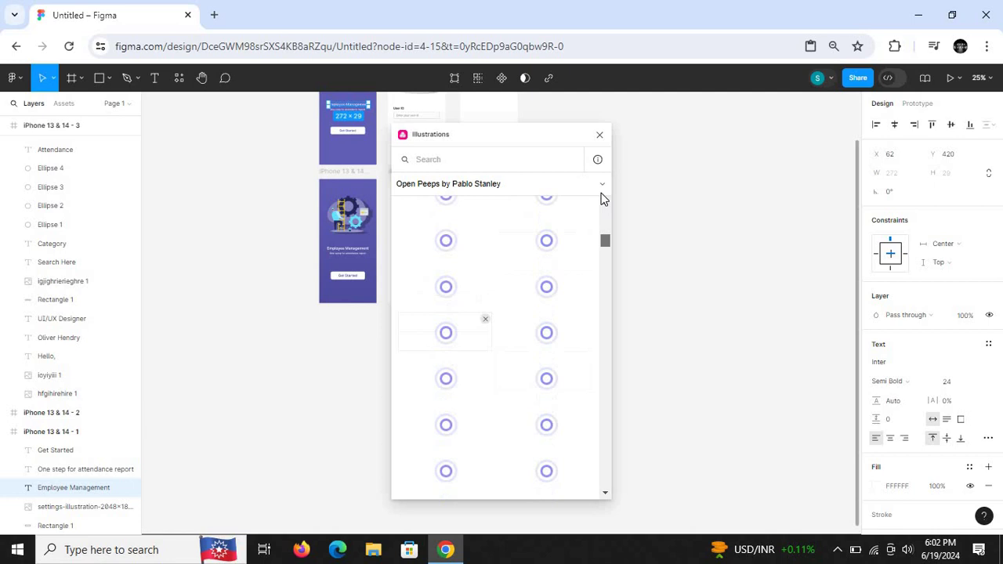
pyautogui.click(463, 161)
pyautogui.write('cy')
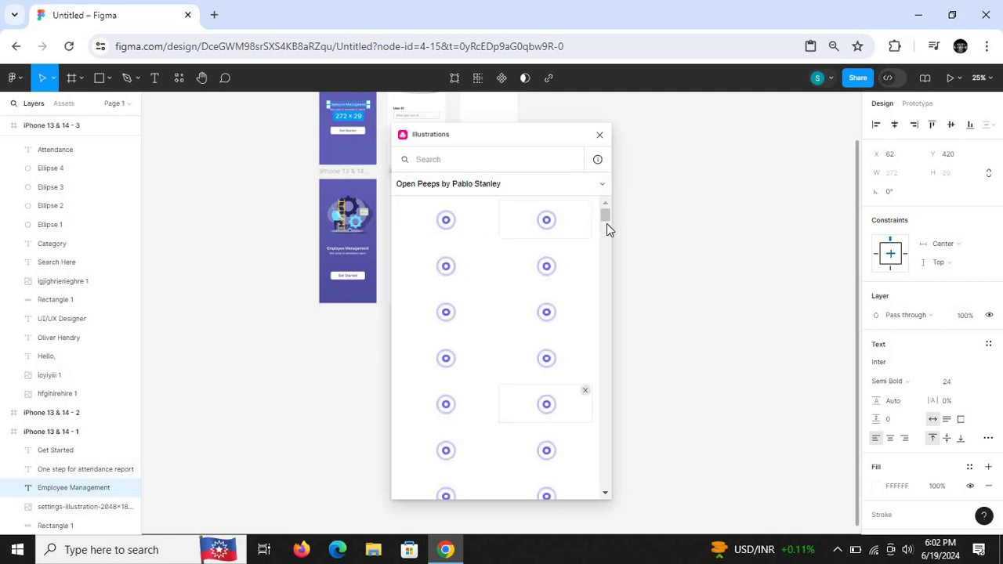
pyautogui.scroll(-3, 607, 240)
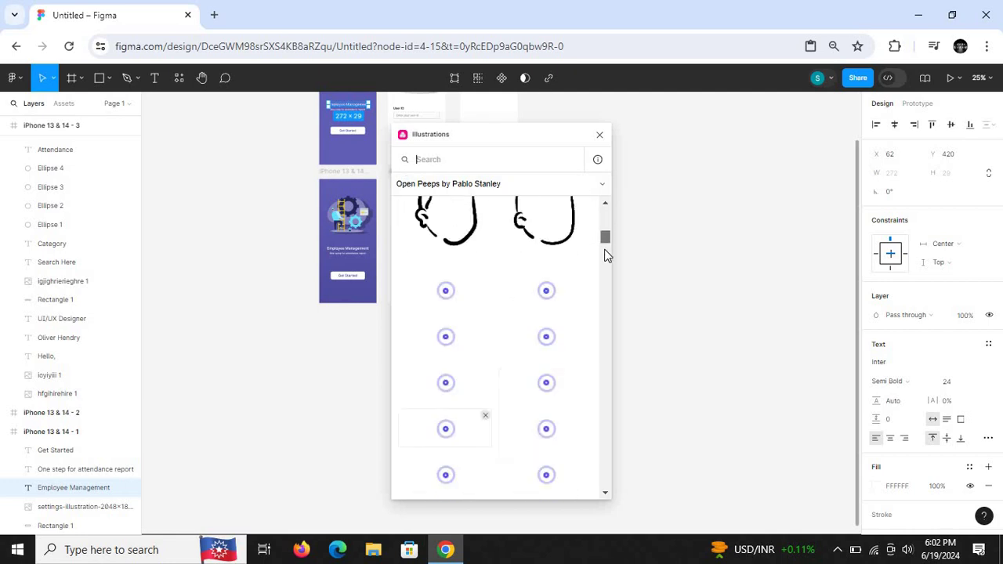
pyautogui.scroll(-3, 605, 252)
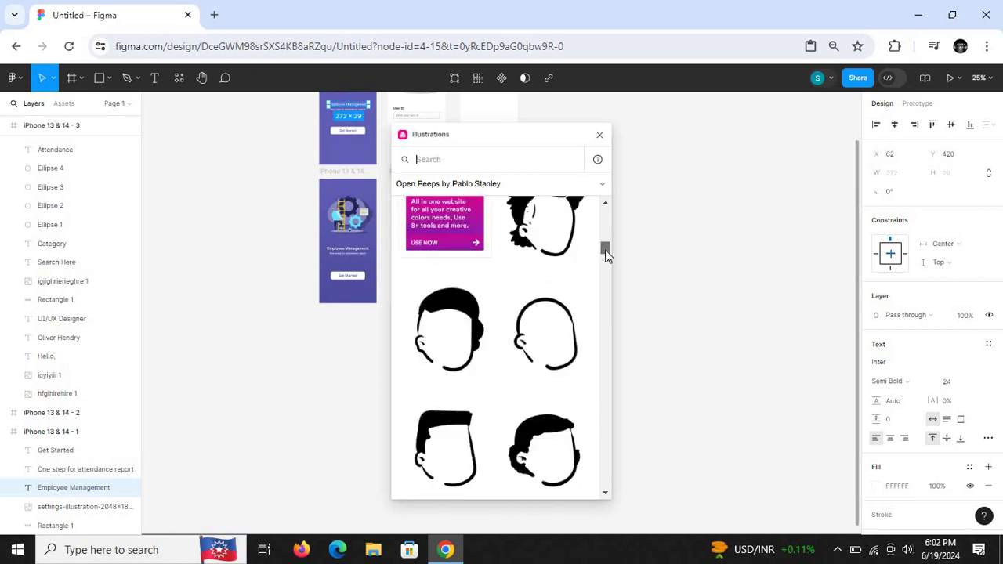
pyautogui.moveTo(605, 251); pyautogui.dragTo(604, 277)
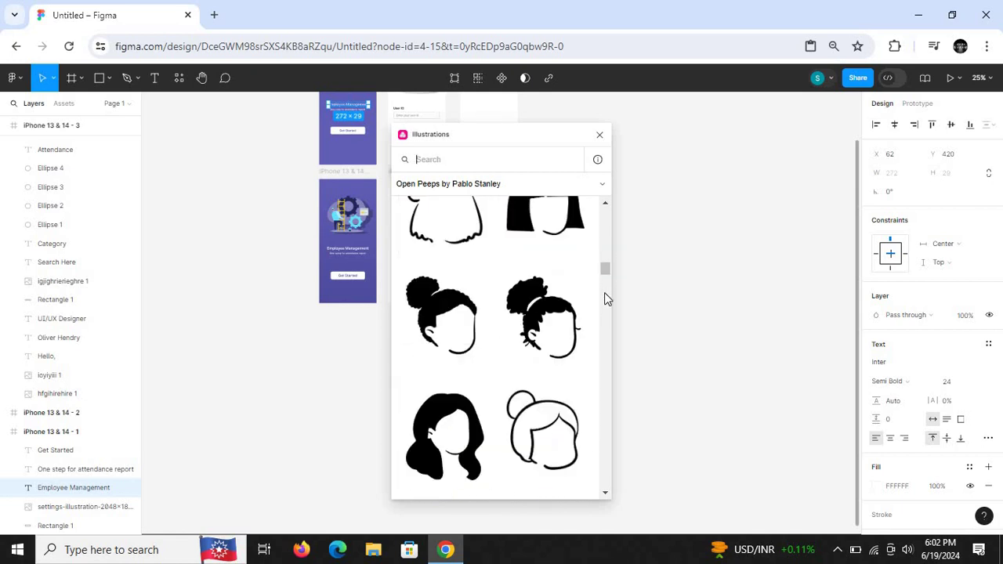
pyautogui.moveTo(604, 270)
pyautogui.mouseDown()
pyautogui.moveTo(605, 295)
pyautogui.moveTo(606, 286)
pyautogui.mouseUp()
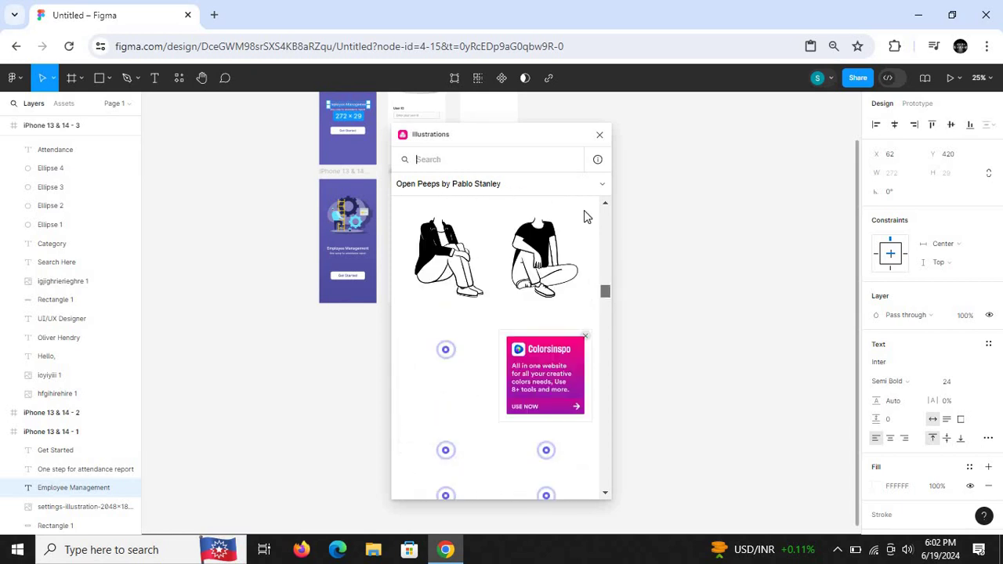
# Switch to the Illustrations by realvjy pack, insert the green Sport bicycle illustration and close the plugin.
pyautogui.click(604, 187)
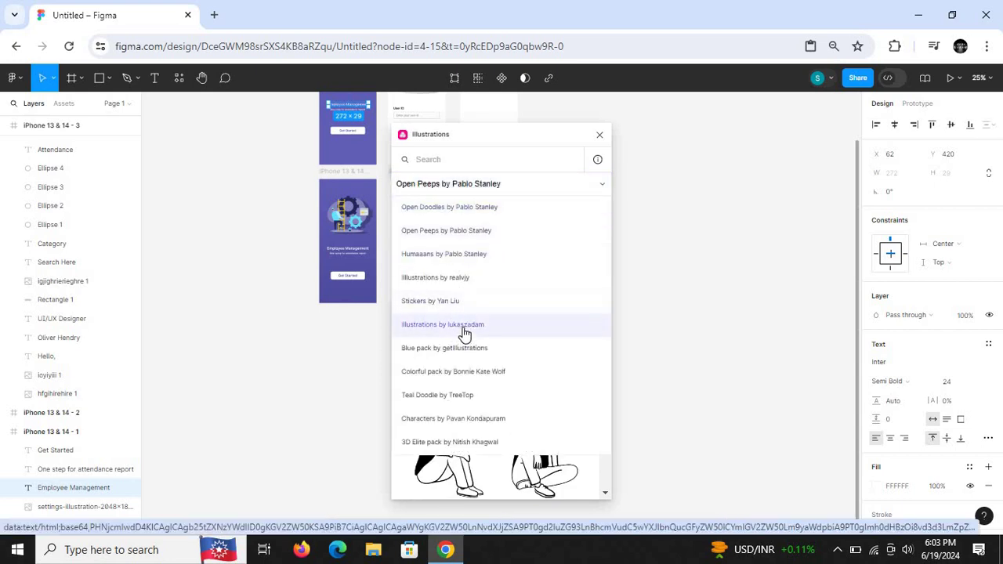
pyautogui.click(436, 282)
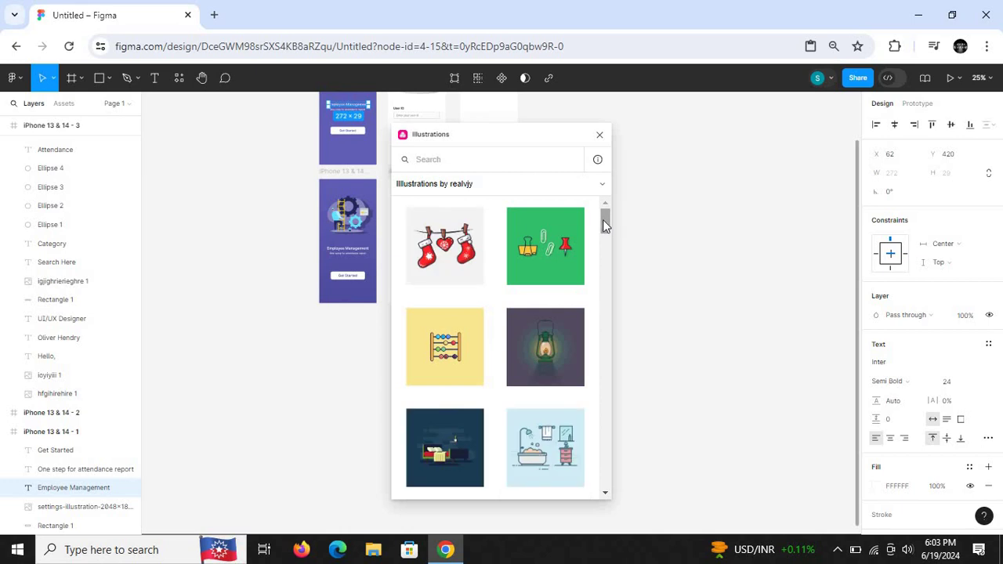
pyautogui.moveTo(604, 235); pyautogui.dragTo(604, 305)
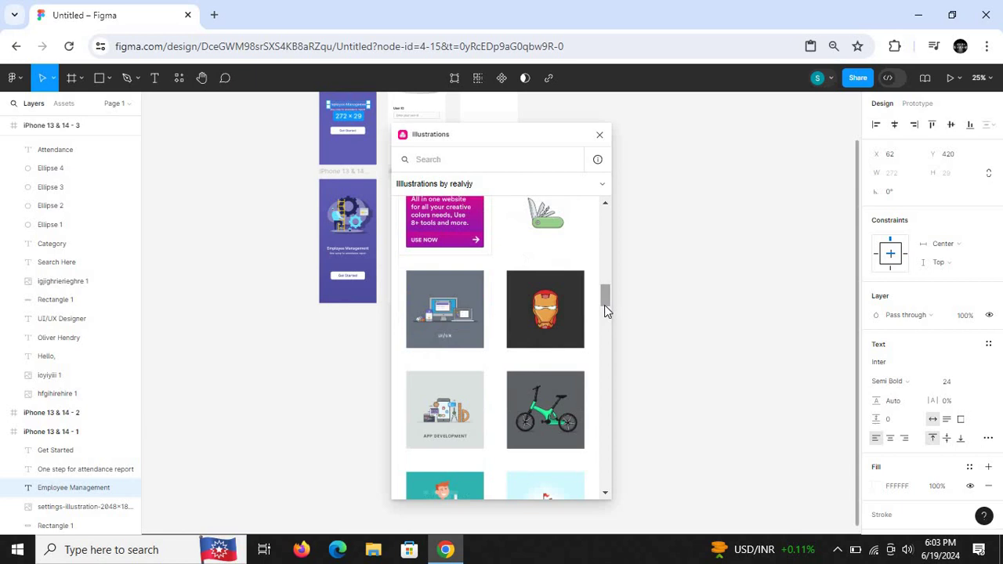
pyautogui.click(560, 394)
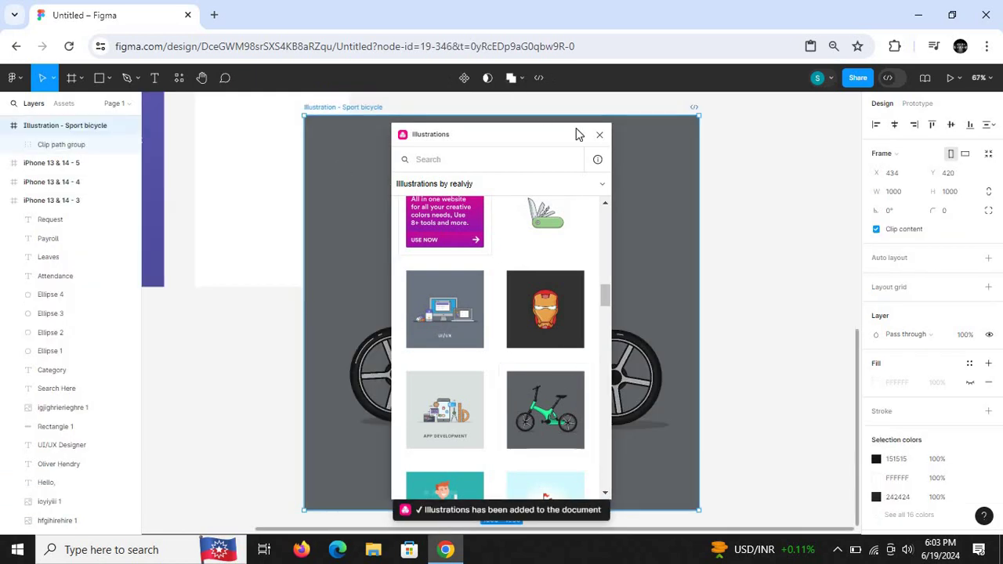
pyautogui.click(598, 137)
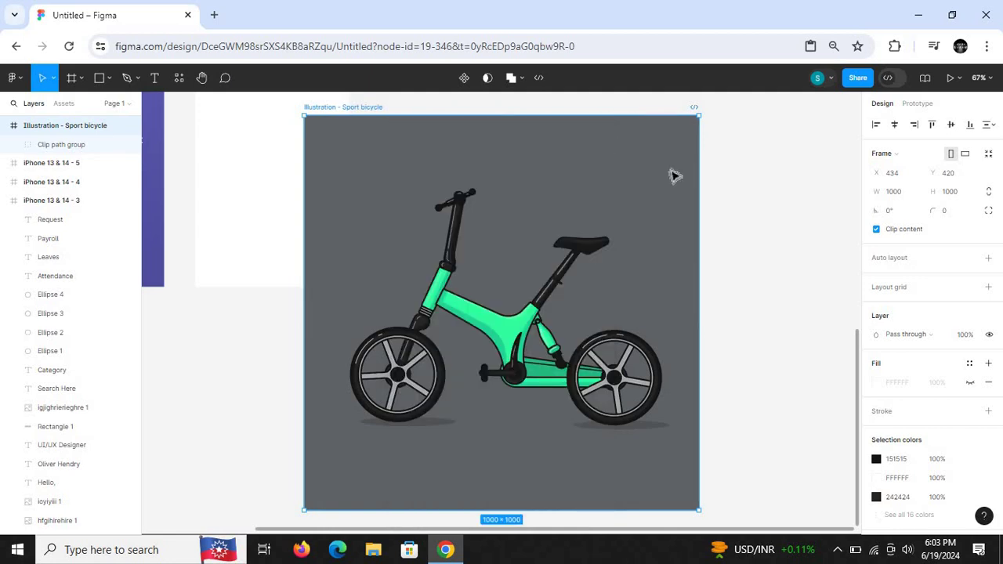
# Move the Clip path group inside the Sport bicycle frame to about X 64, Y -15.
pyautogui.press('-')
pyautogui.press('-')
pyautogui.press('+')
pyautogui.press('+')
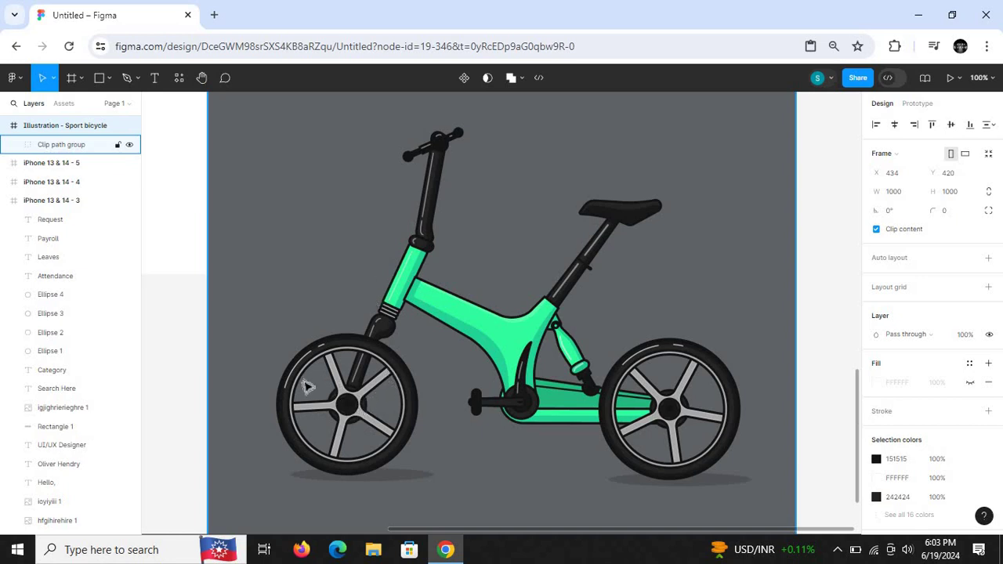
pyautogui.click(157, 335)
pyautogui.click(165, 340)
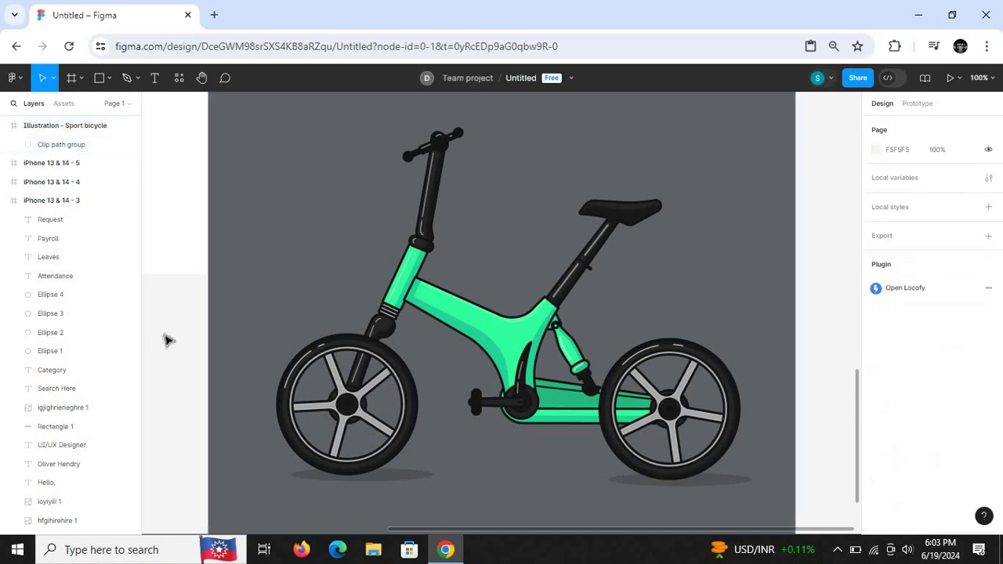
pyautogui.click(670, 423)
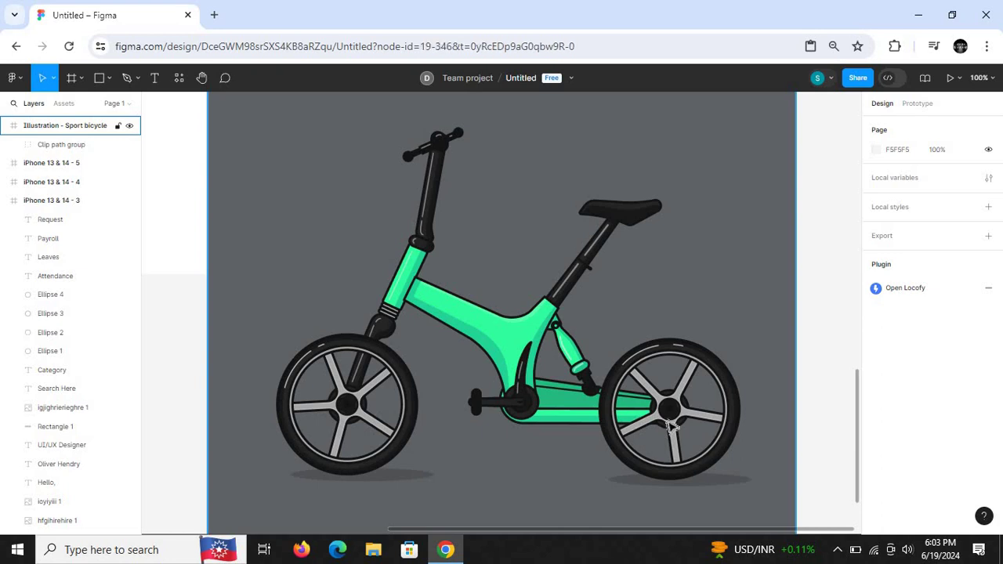
pyautogui.click(672, 418)
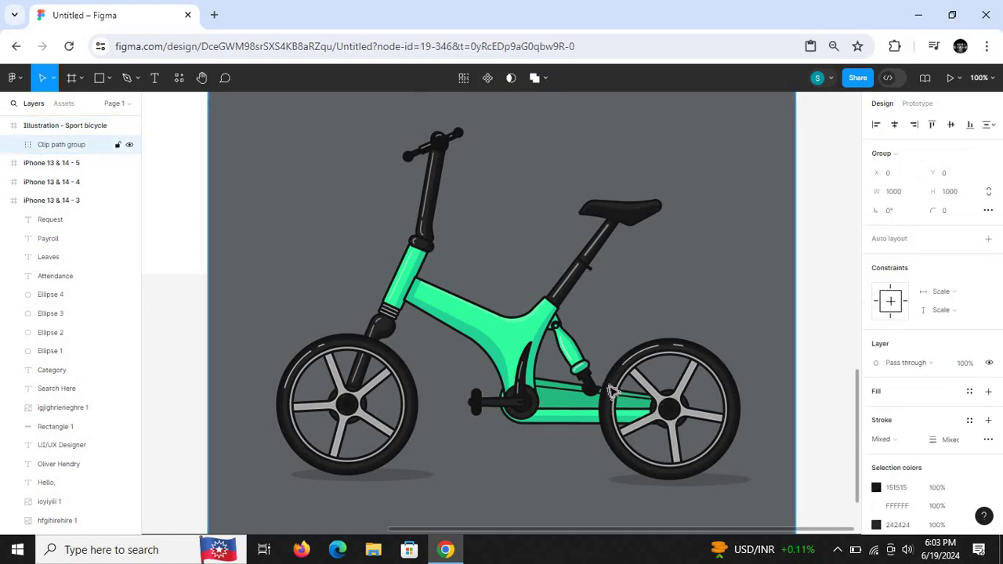
pyautogui.moveTo(611, 391); pyautogui.dragTo(578, 386)
pyautogui.press('-')
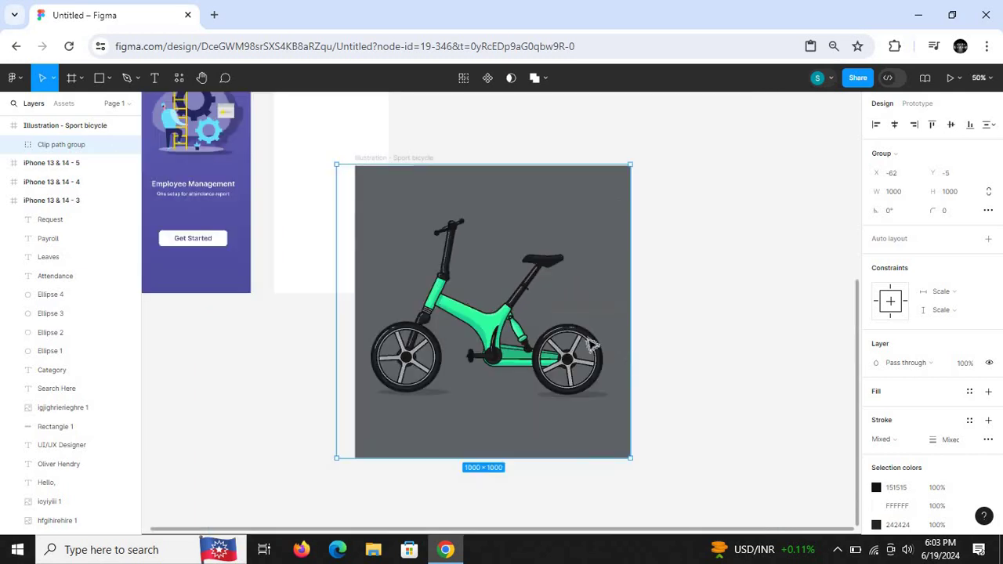
pyautogui.moveTo(564, 325); pyautogui.dragTo(596, 324)
pyautogui.click(713, 318)
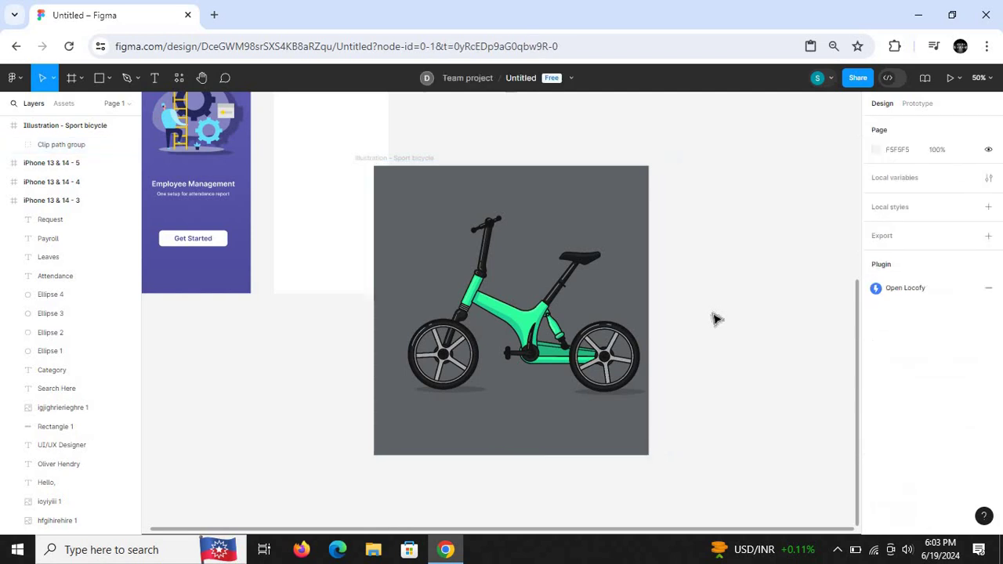
# Select the grey background shape SHAPE 62 inside the bicycle illustration and view its fill colour settings without changing them.
pyautogui.keyDown('ctrl'); pyautogui.click(588, 320); pyautogui.keyUp('ctrl')
pyautogui.keyDown('ctrl'); pyautogui.click(587, 320); pyautogui.keyUp('ctrl')
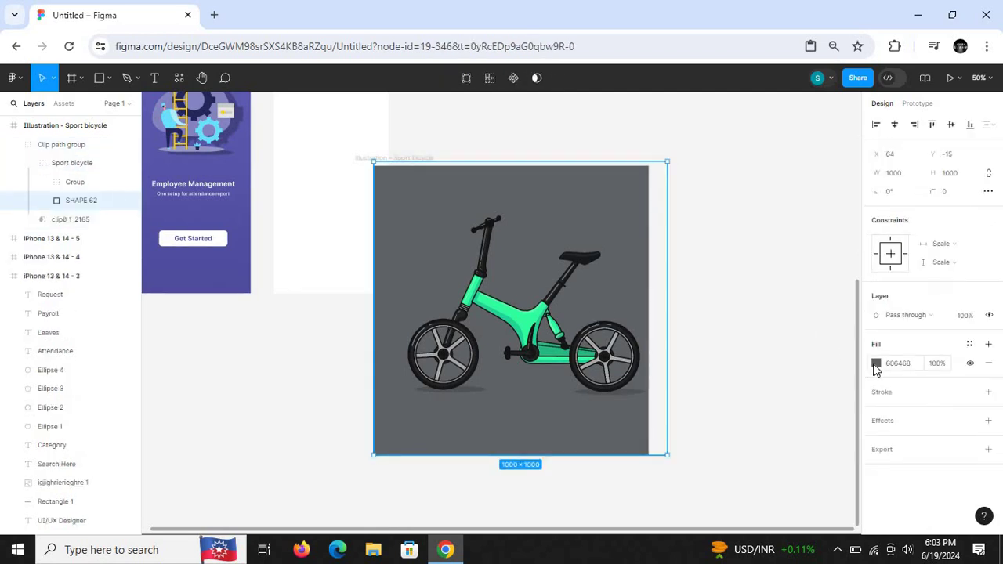
pyautogui.click(869, 363)
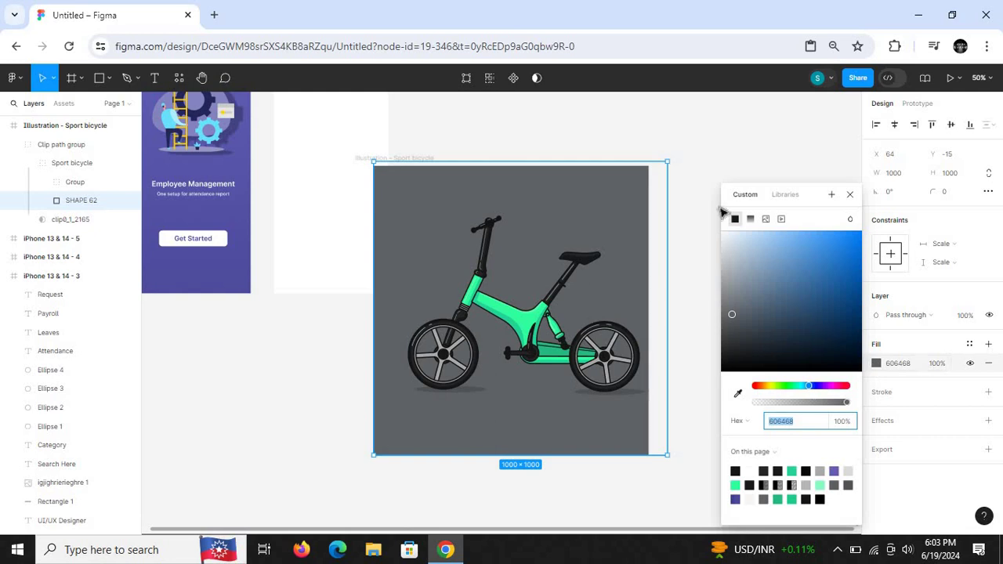
pyautogui.click(739, 257)
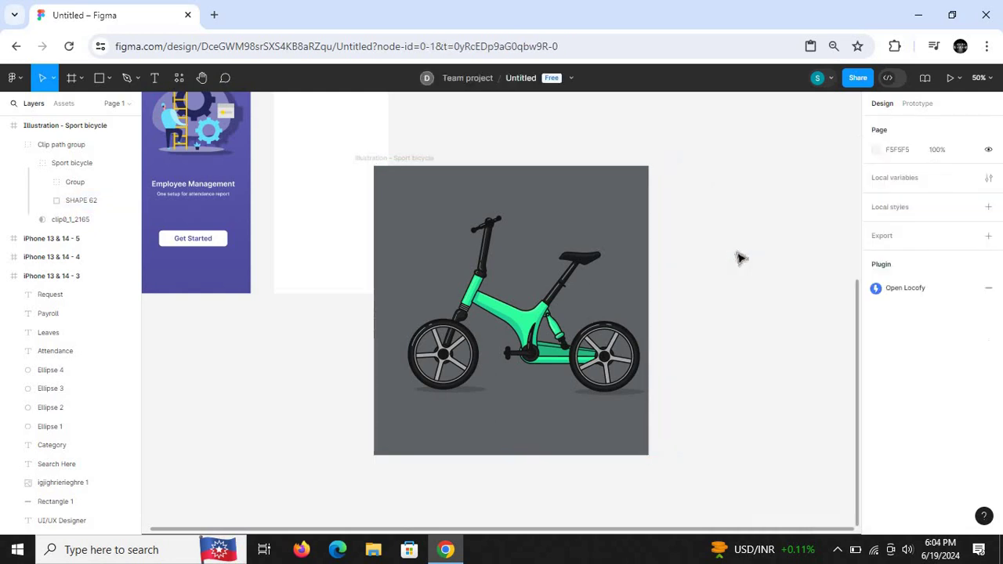
# Try adding a fill to the Clip path group and setting it to blue 2377CB, and undo both changes.
pyautogui.click(568, 307)
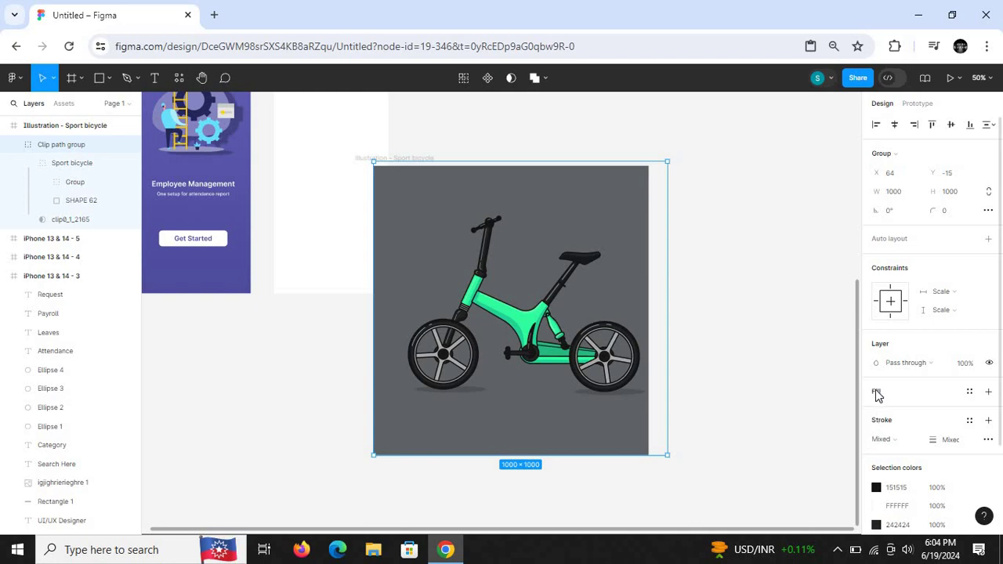
pyautogui.click(759, 409)
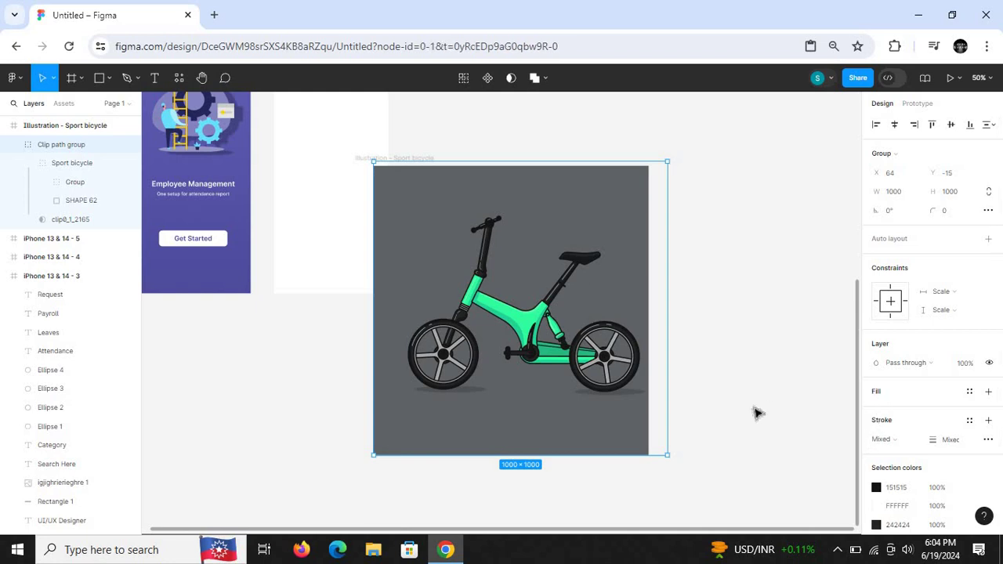
pyautogui.click(600, 379)
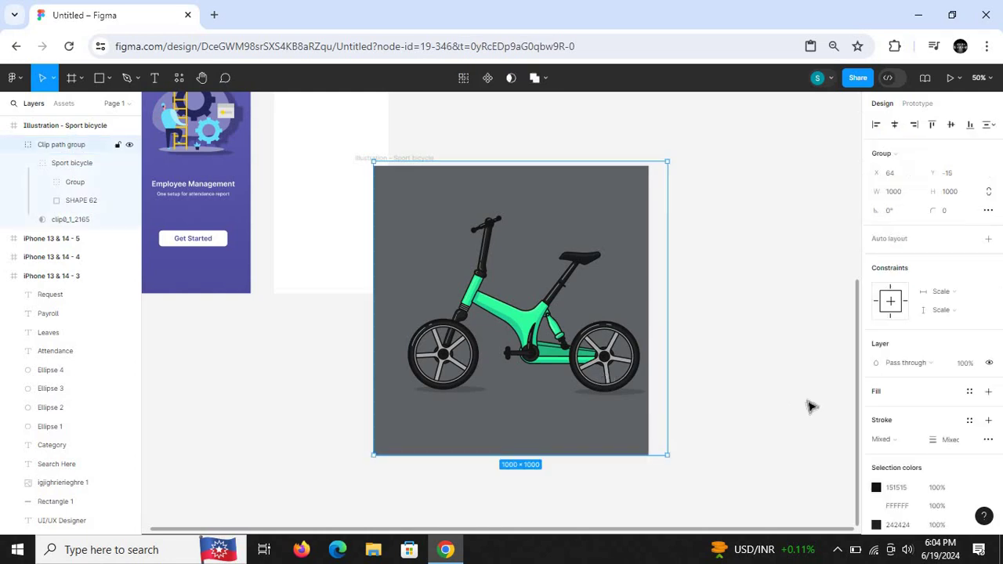
pyautogui.click(988, 391)
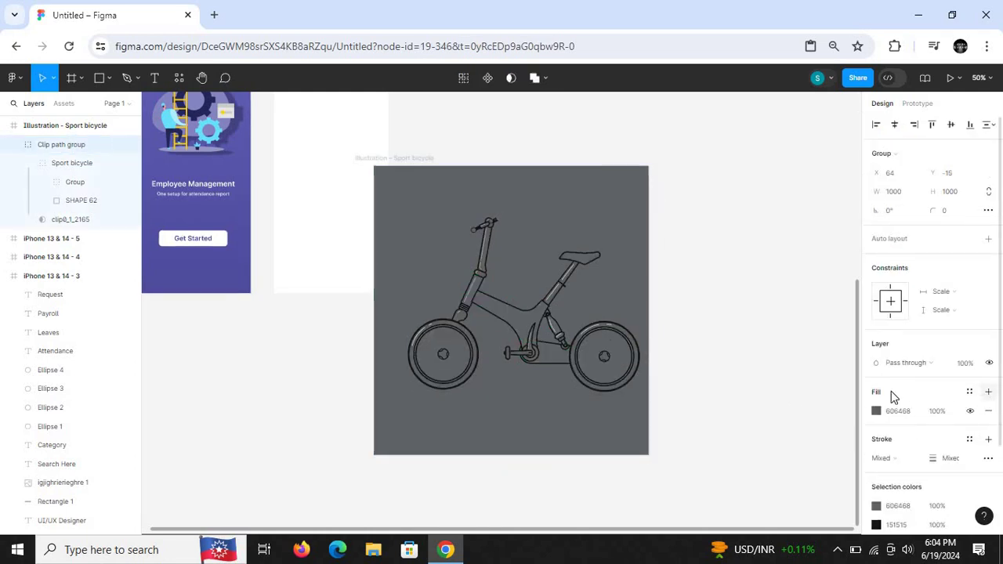
pyautogui.click(875, 412)
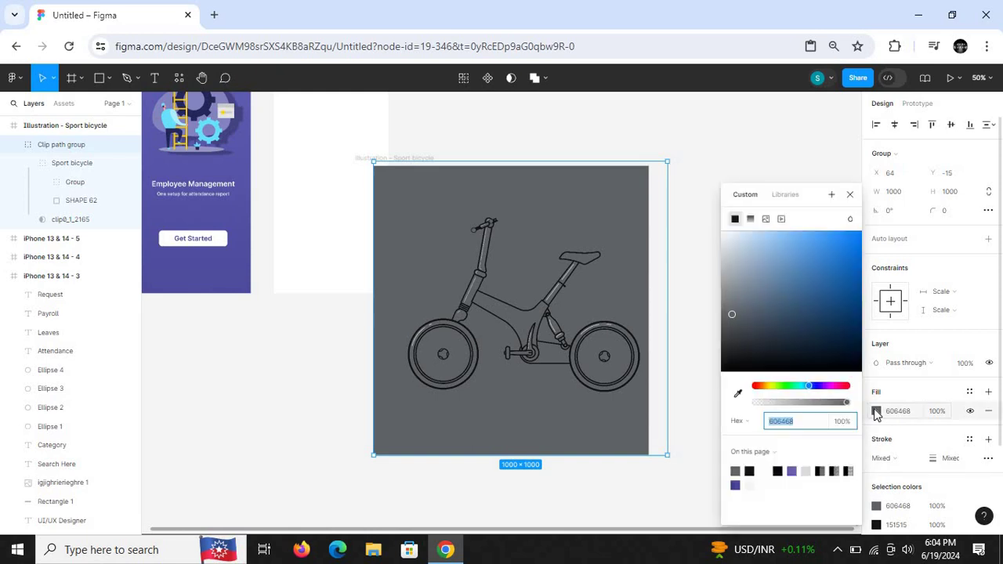
pyautogui.click(839, 260)
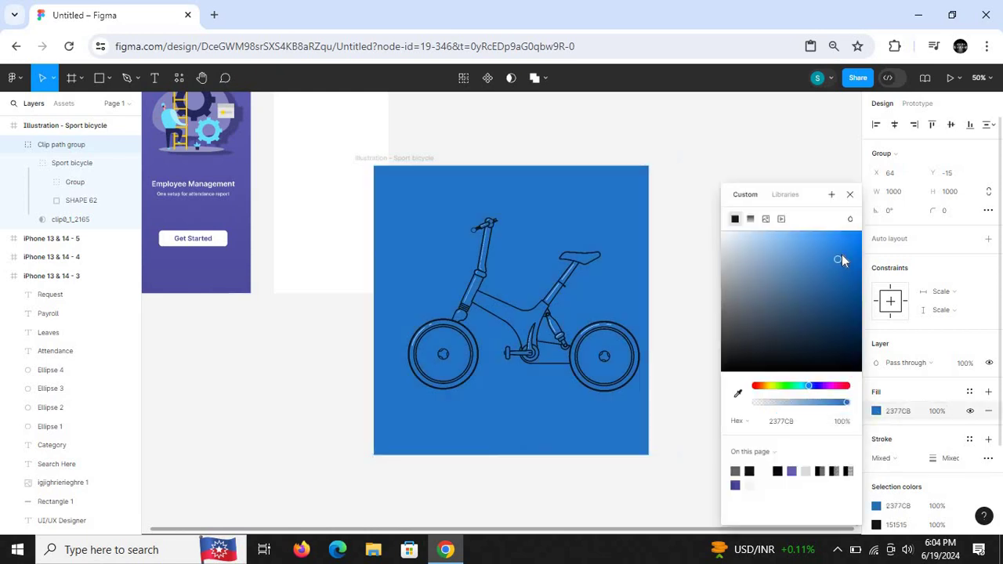
pyautogui.click(850, 196)
pyautogui.hotkey('ctrl', 'z')
pyautogui.hotkey('ctrl', 'z')
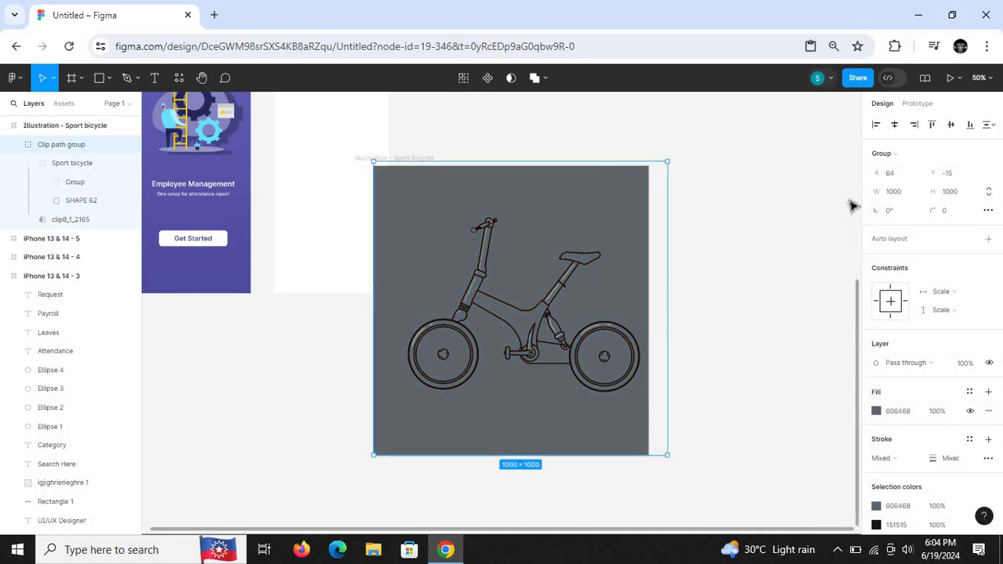
# Move the Clip path group out of its frame to X 1956, Y -80, and delete the empty Illustration - Sport bicycle frame.
pyautogui.hotkey('ctrl', '-')
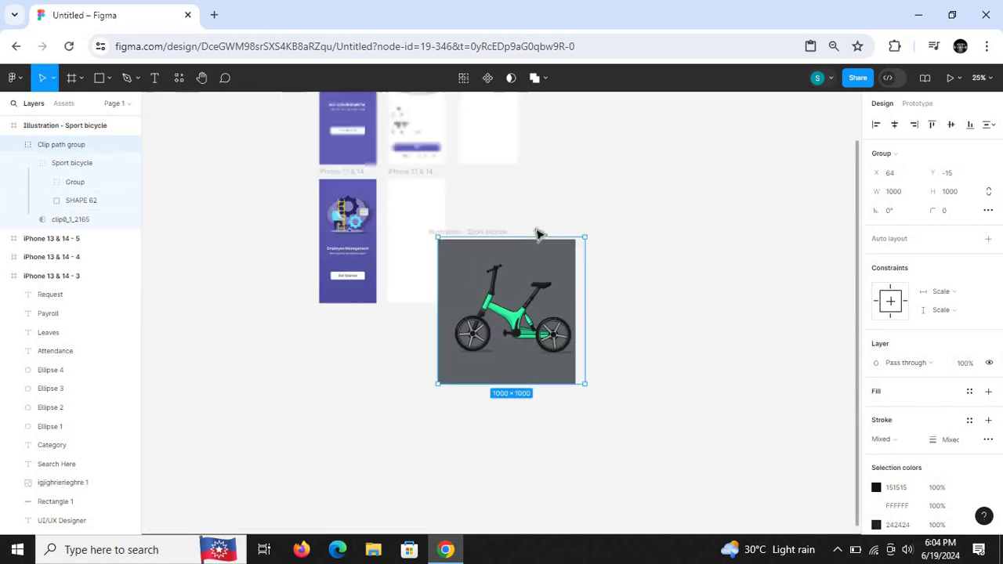
pyautogui.moveTo(481, 377); pyautogui.dragTo(752, 253)
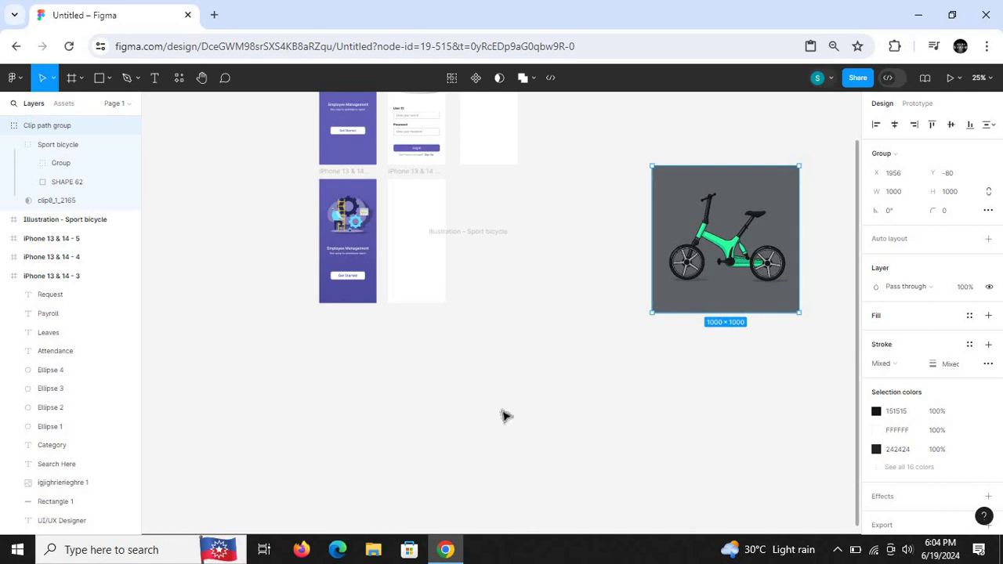
pyautogui.click(508, 324)
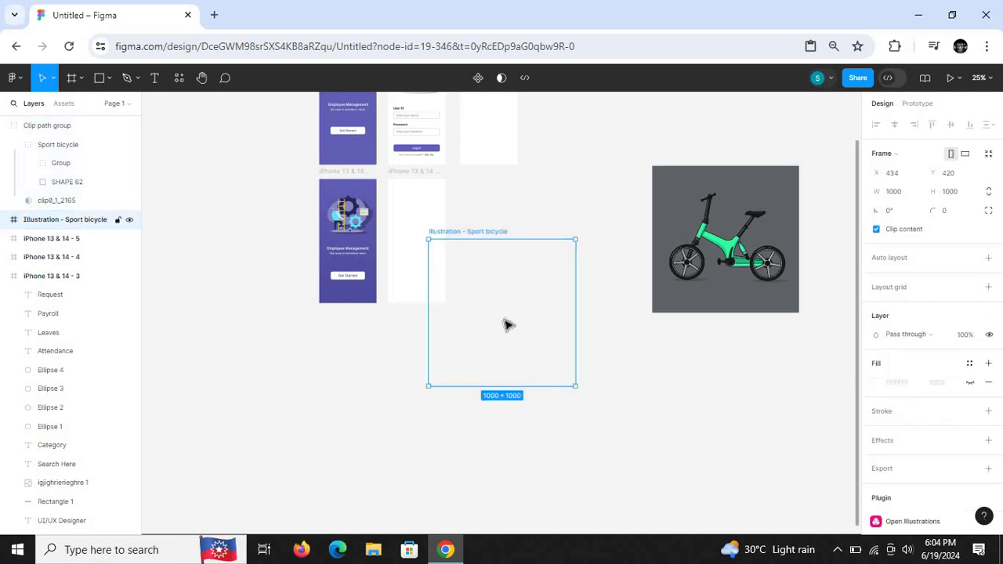
pyautogui.press('Delete')
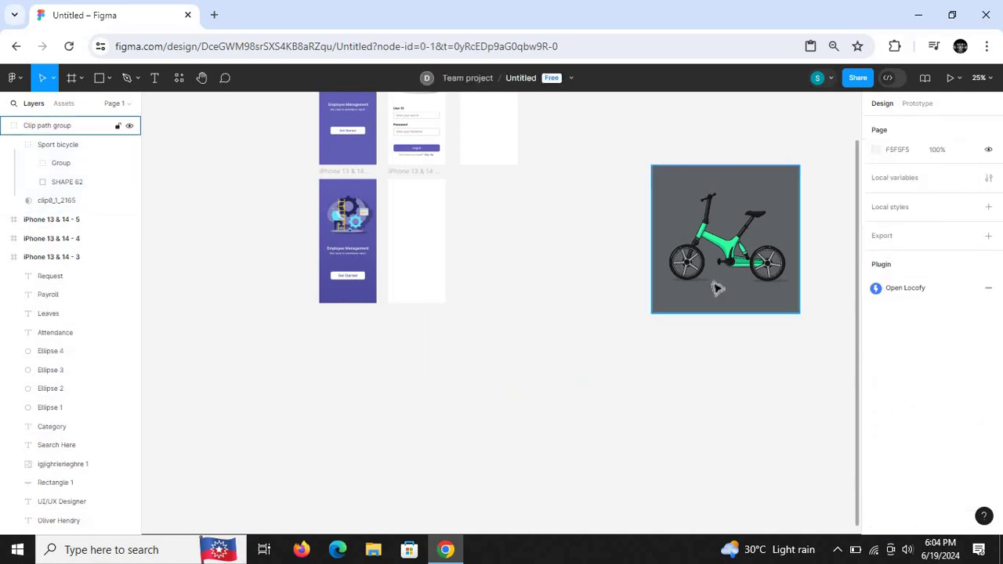
# Select the Clip path group and change its 151515 outline colour to bright red F31313.
pyautogui.press('-')
pyautogui.press('+')
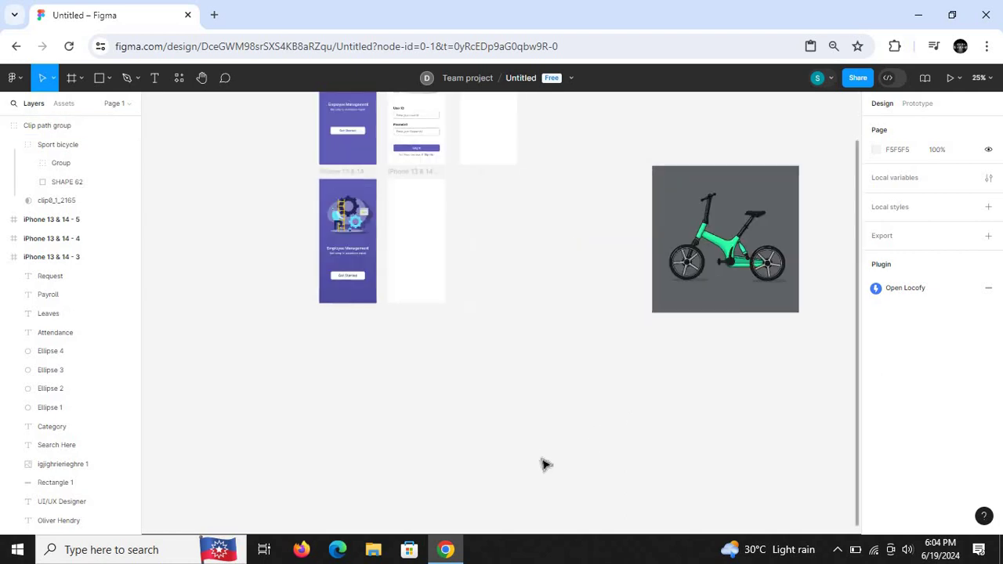
pyautogui.press('+')
pyautogui.moveTo(489, 531); pyautogui.dragTo(761, 540)
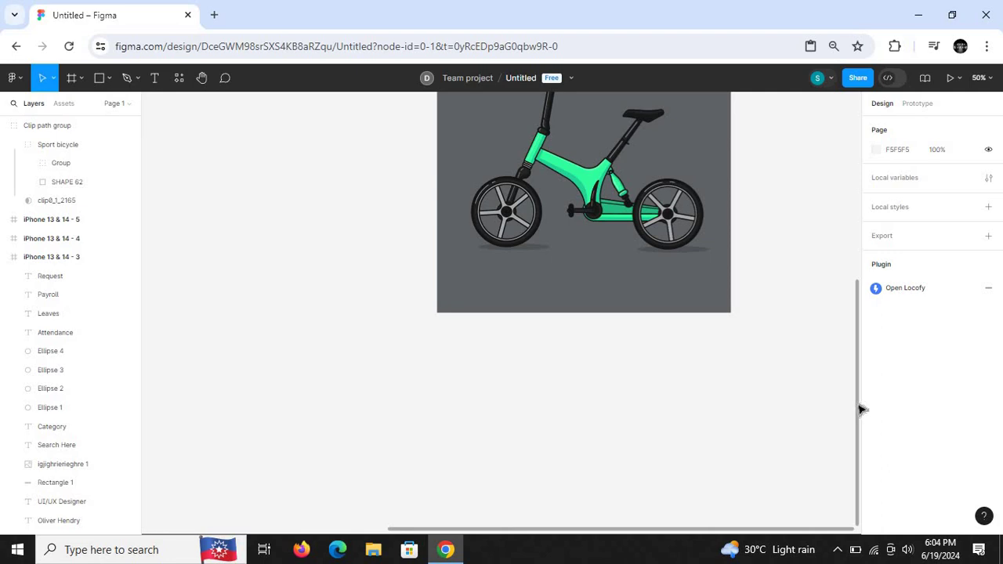
pyautogui.moveTo(860, 409); pyautogui.dragTo(862, 343)
pyautogui.click(536, 227)
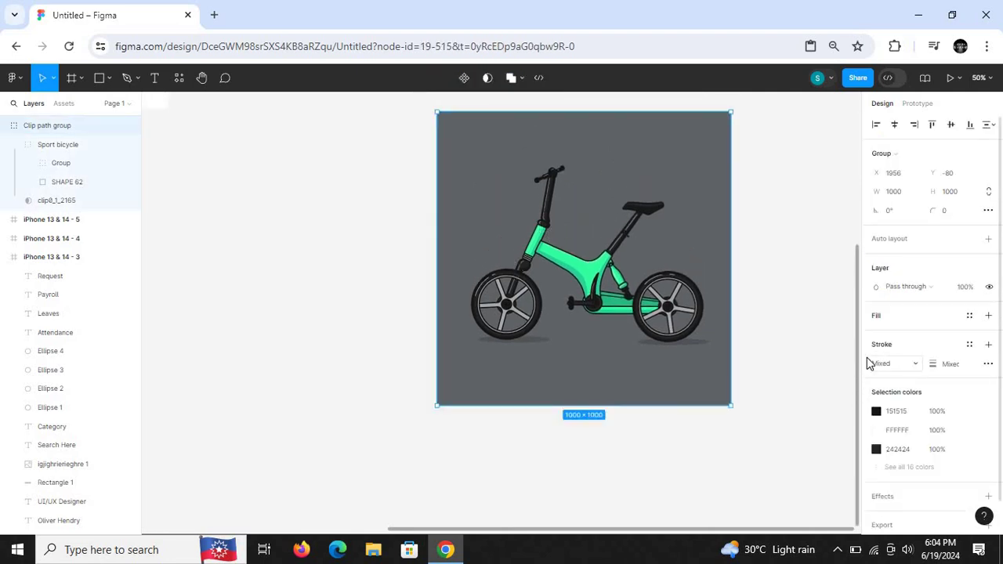
pyautogui.click(875, 412)
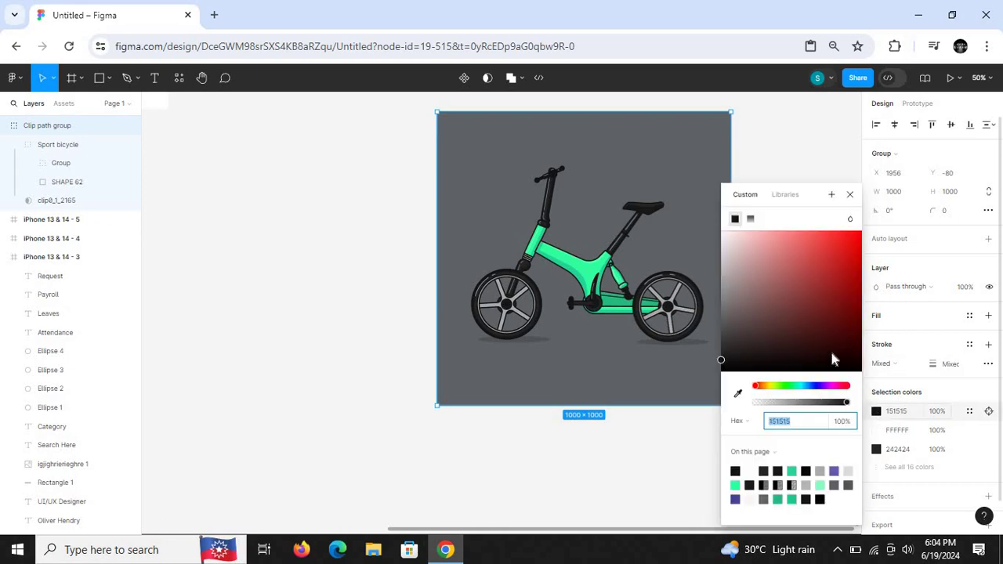
pyautogui.click(829, 260)
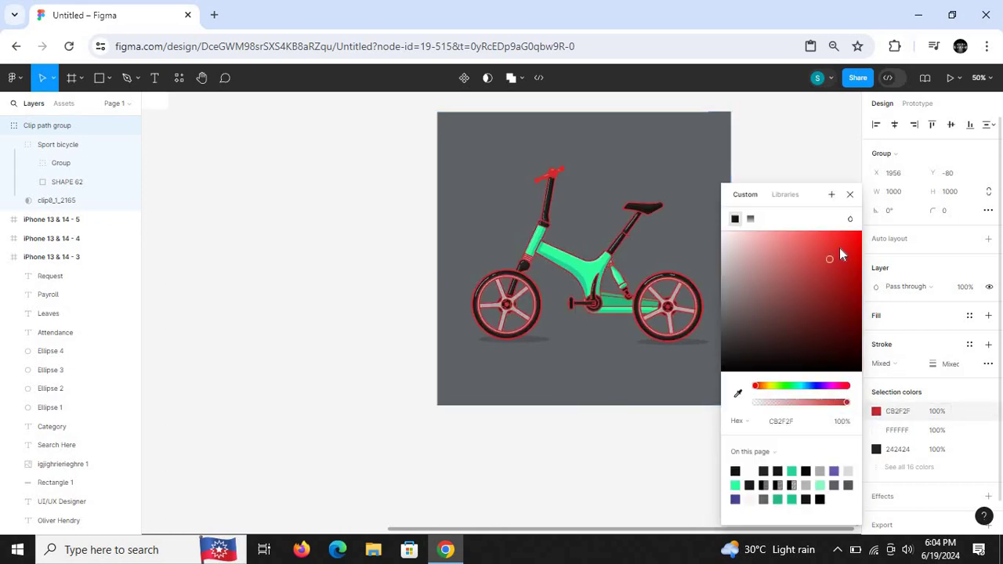
pyautogui.moveTo(851, 242); pyautogui.dragTo(851, 238)
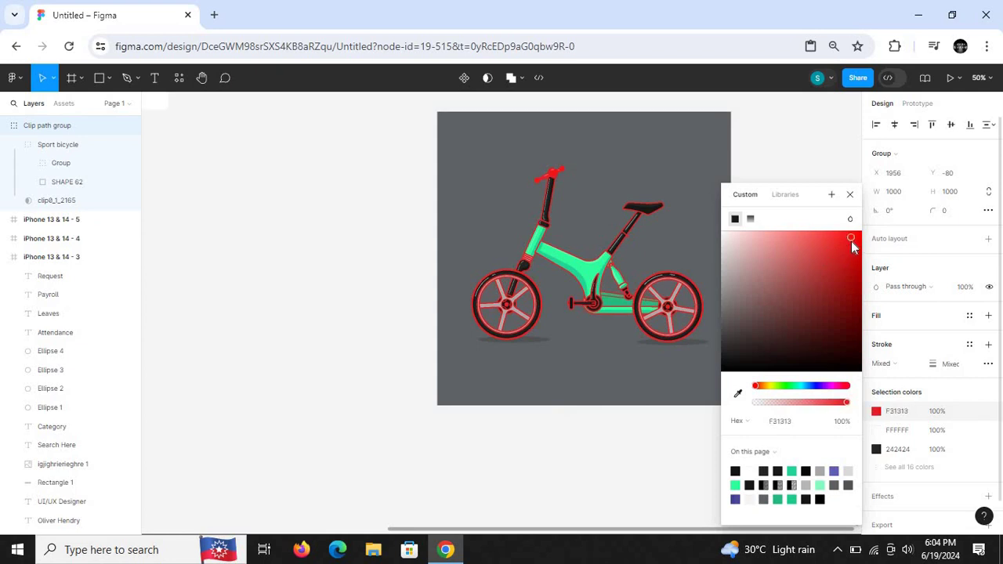
pyautogui.click(851, 195)
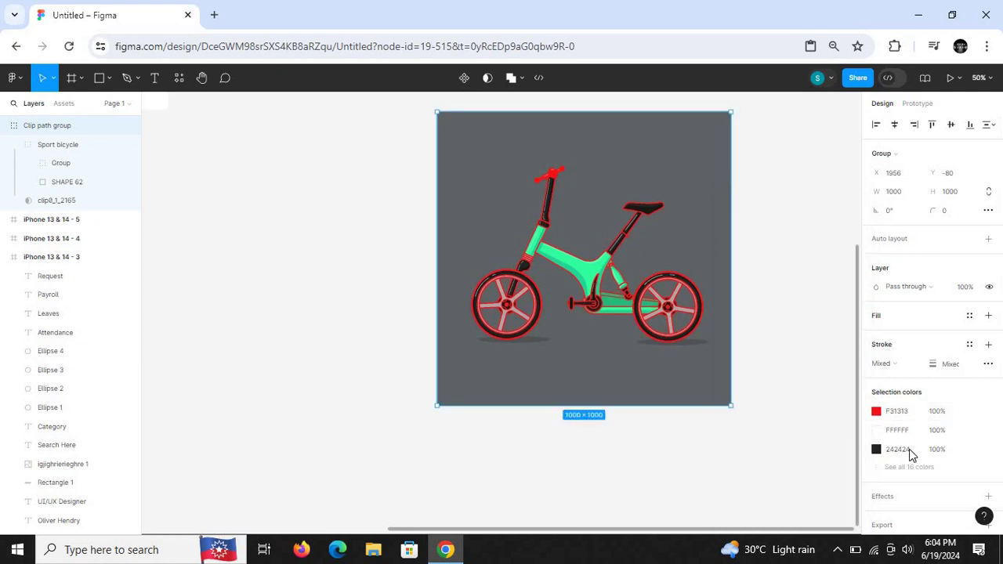
# Show all the selection colours of the bicycle group and set the green 23D497 to near-black 171918.
pyautogui.click(907, 469)
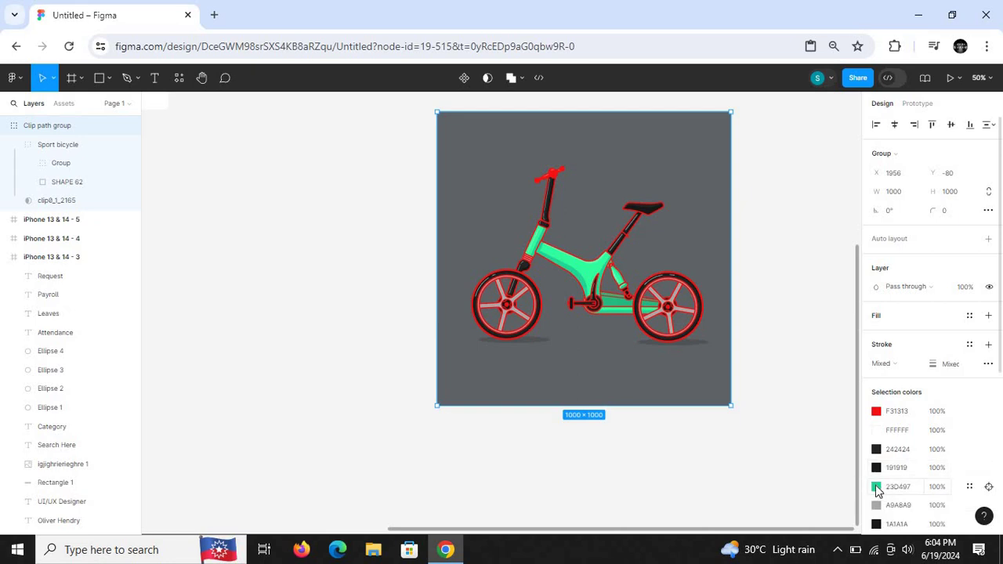
pyautogui.click(875, 486)
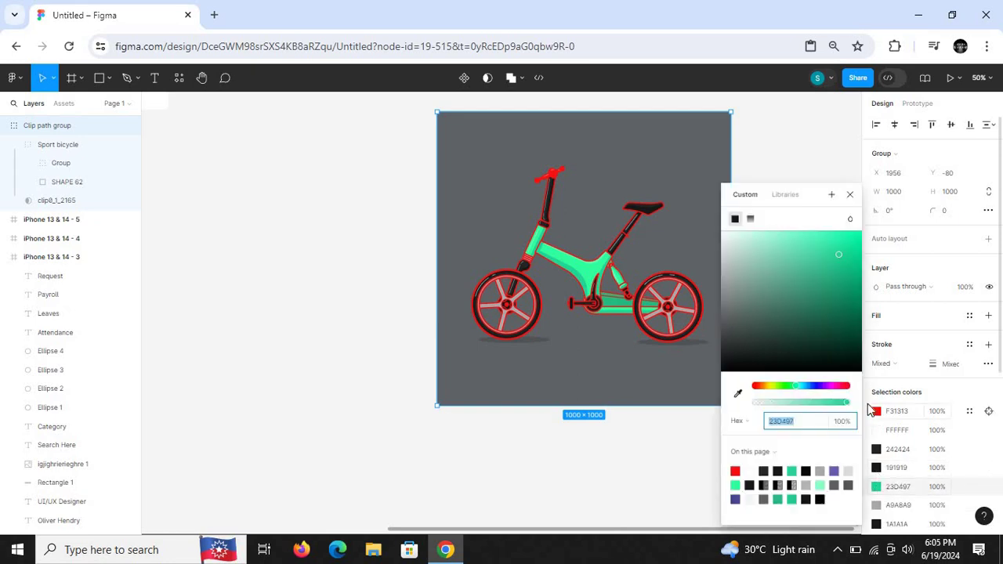
pyautogui.click(757, 340)
pyautogui.click(731, 357)
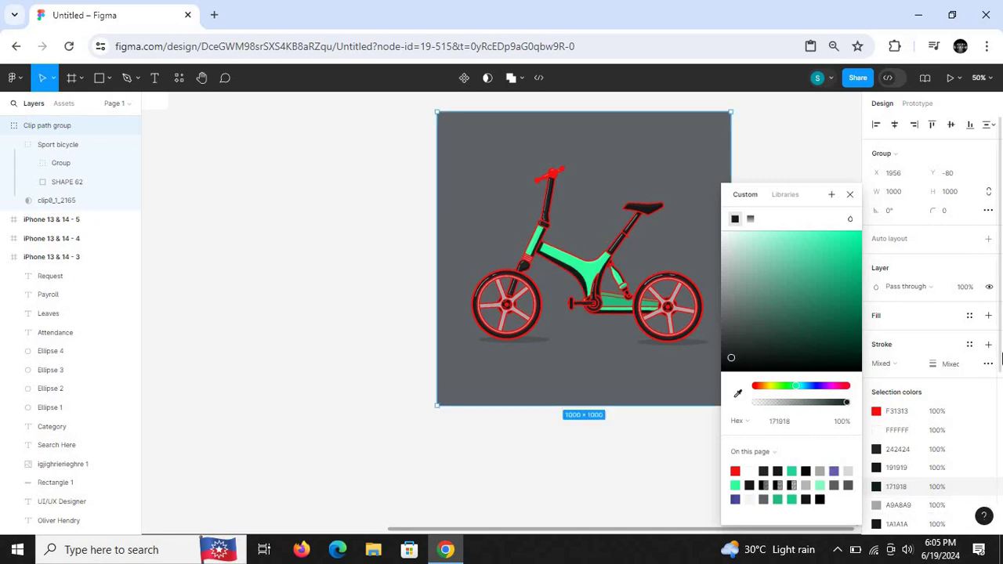
# Set the bicycle frame's bright green selection colour 31FE9F to dark green 25302B.
pyautogui.moveTo(1001, 356); pyautogui.dragTo(1002, 401)
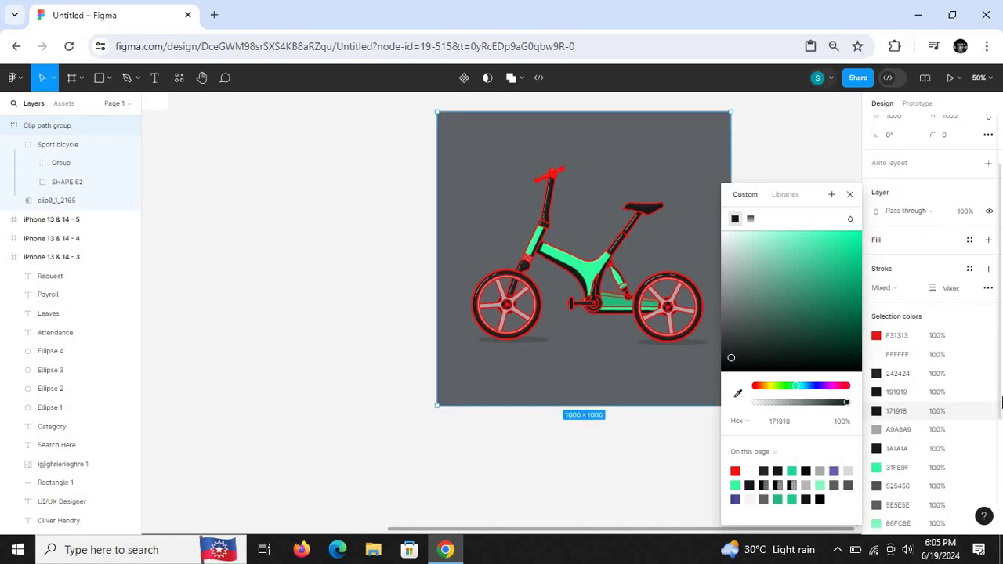
pyautogui.click(874, 467)
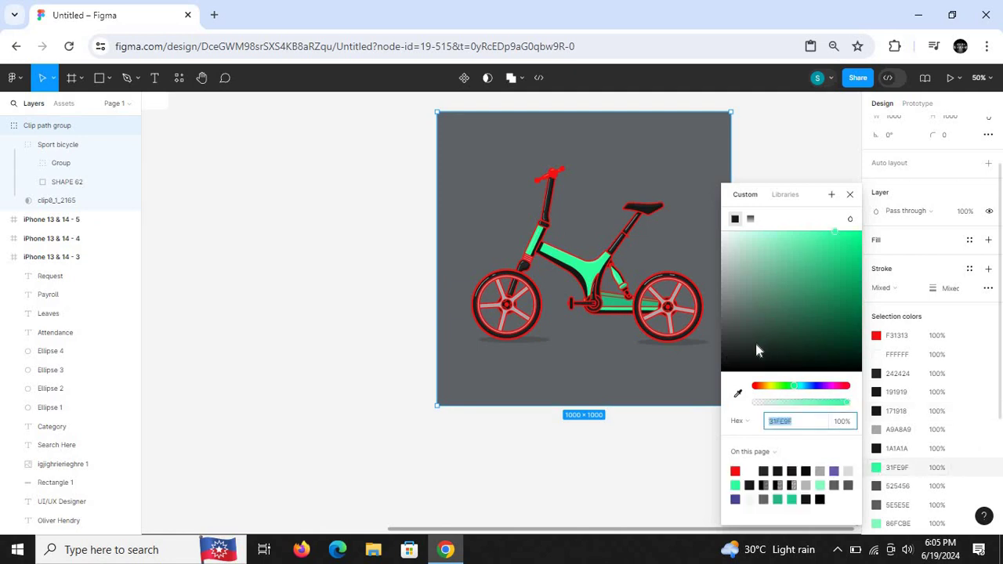
pyautogui.moveTo(754, 340); pyautogui.dragTo(752, 351)
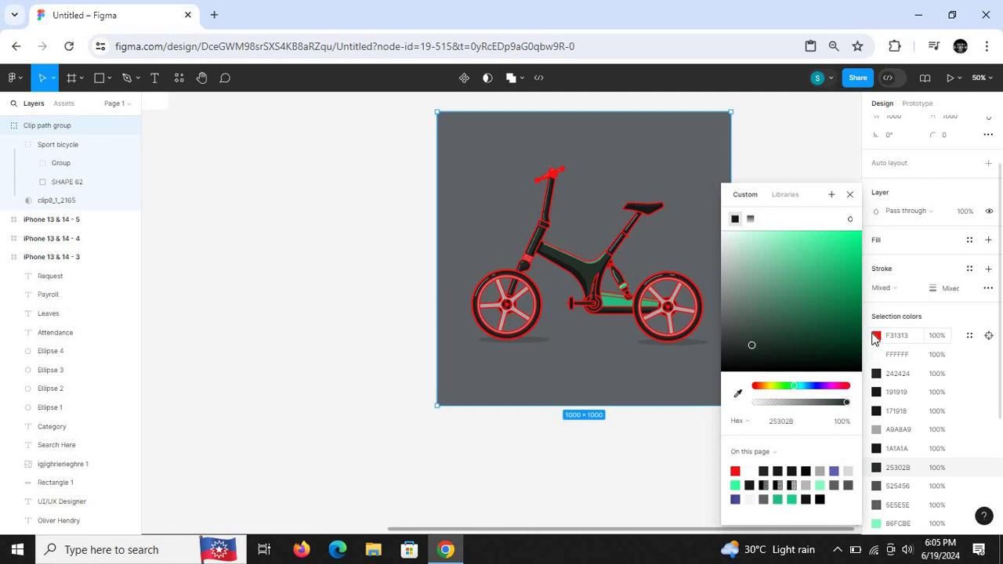
# Set the bicycle's red outline colour to near-black 211B1B.
pyautogui.click(874, 336)
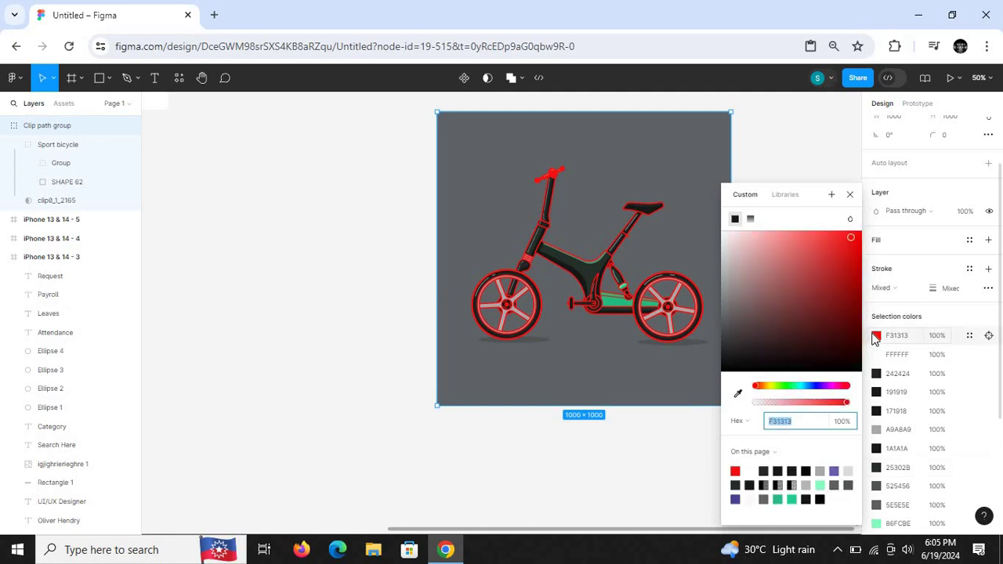
pyautogui.click(768, 348)
pyautogui.click(748, 357)
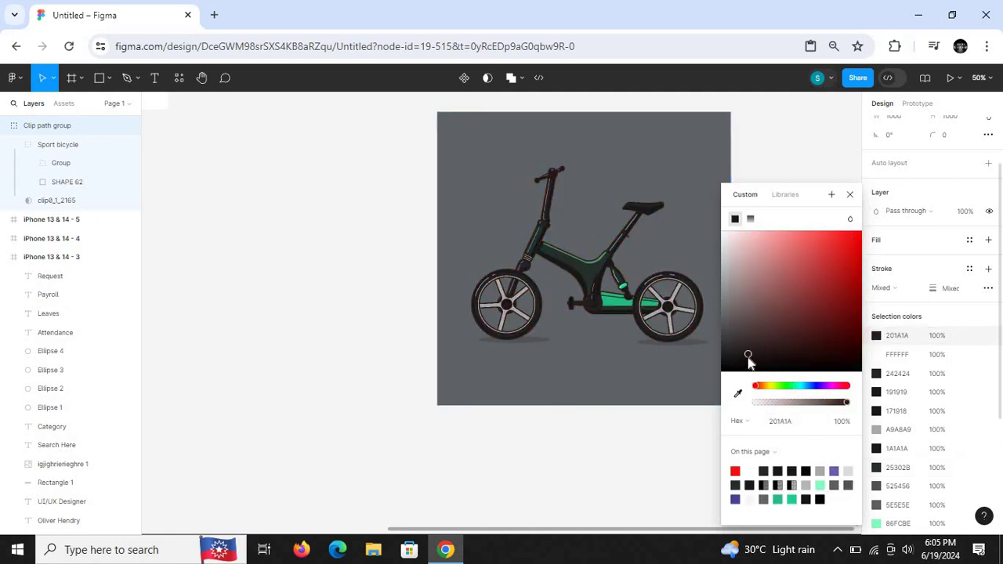
pyautogui.click(747, 354)
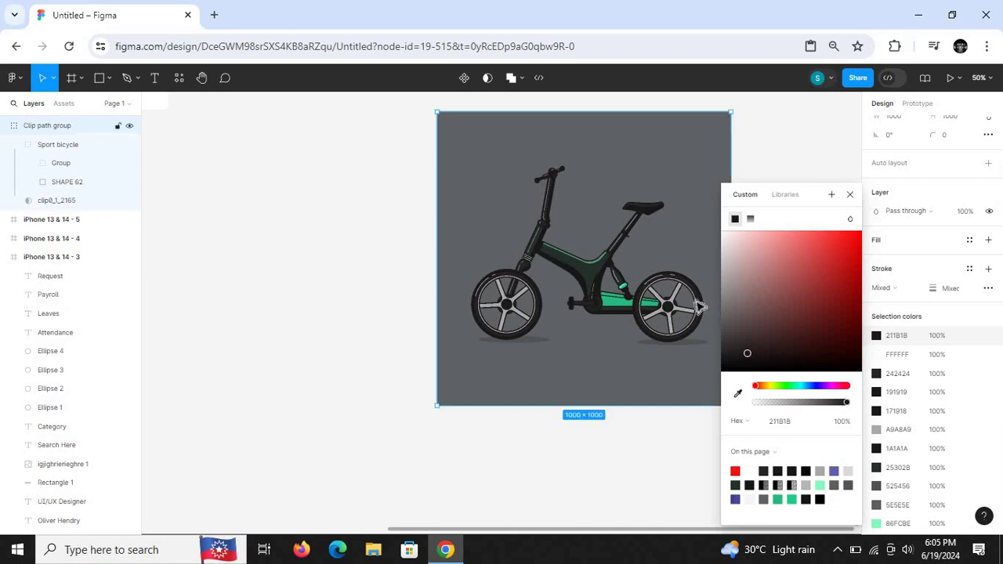
# Set the bicycle's light green highlight colour 86FCBE to mid grey 808180.
pyautogui.scroll(-1, 1001, 321)
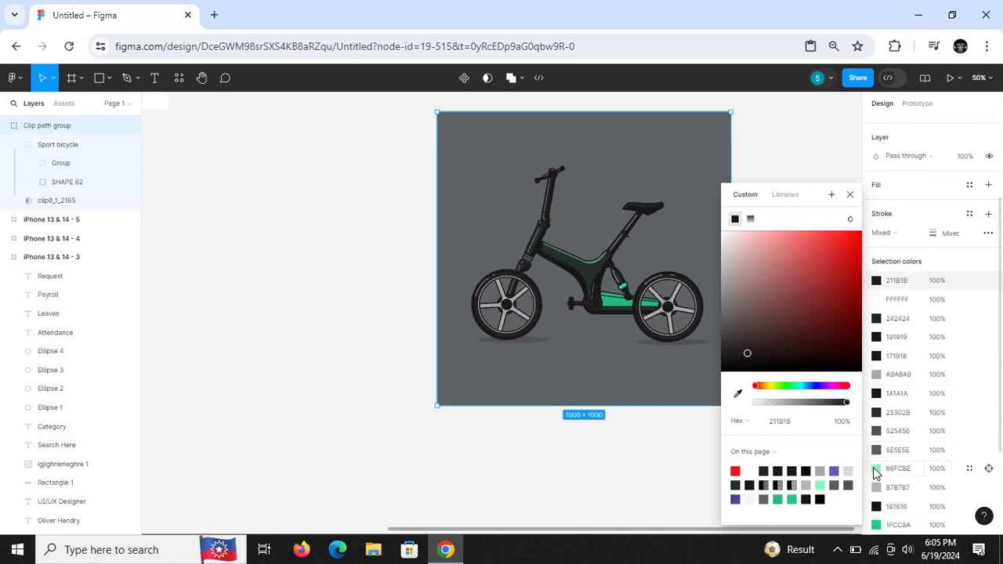
pyautogui.click(875, 470)
pyautogui.moveTo(736, 349); pyautogui.dragTo(723, 301)
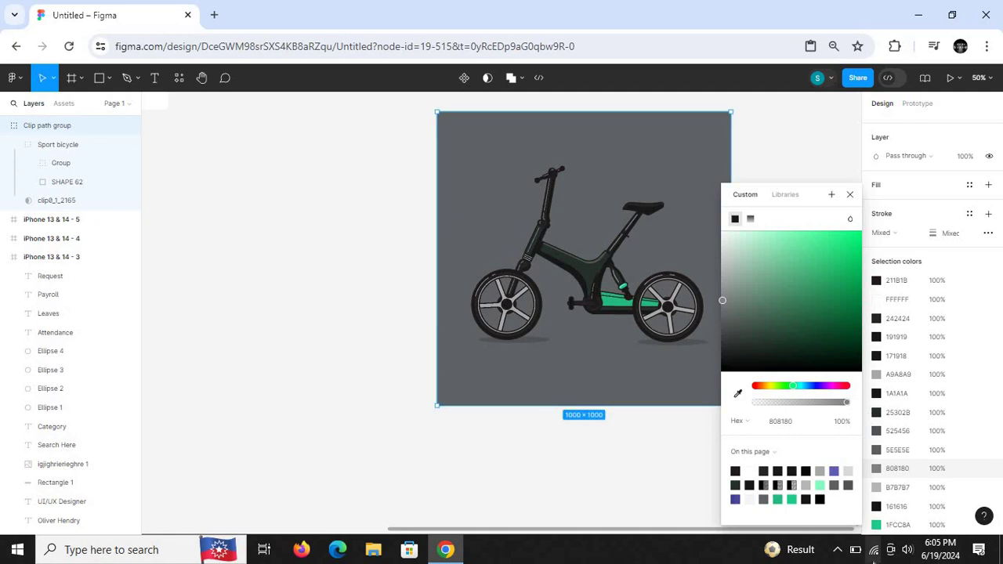
# Set the bicycle's green selection colour 1FCC8A to grey 636363.
pyautogui.click(876, 524)
pyautogui.press('Escape')
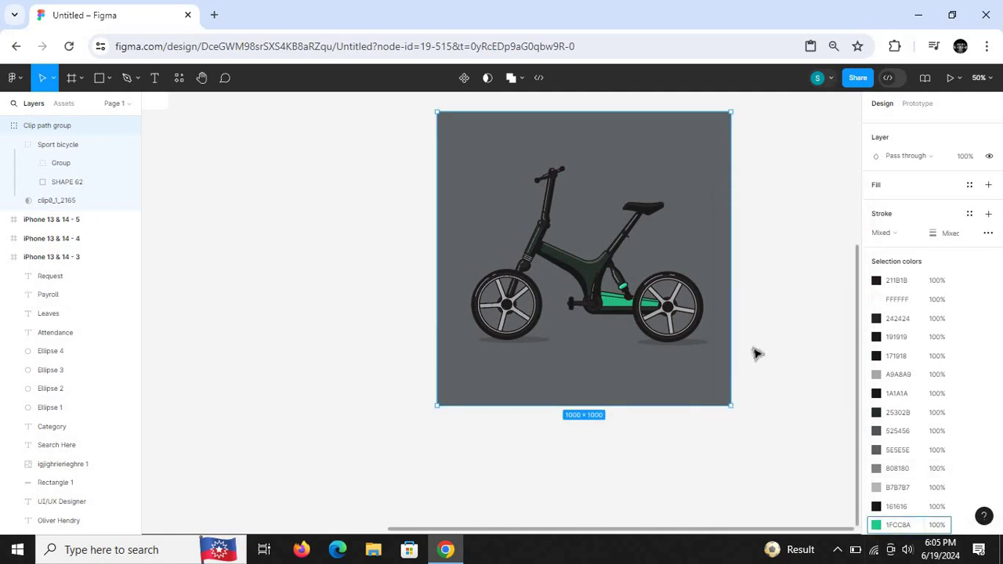
pyautogui.click(876, 525)
pyautogui.click(731, 317)
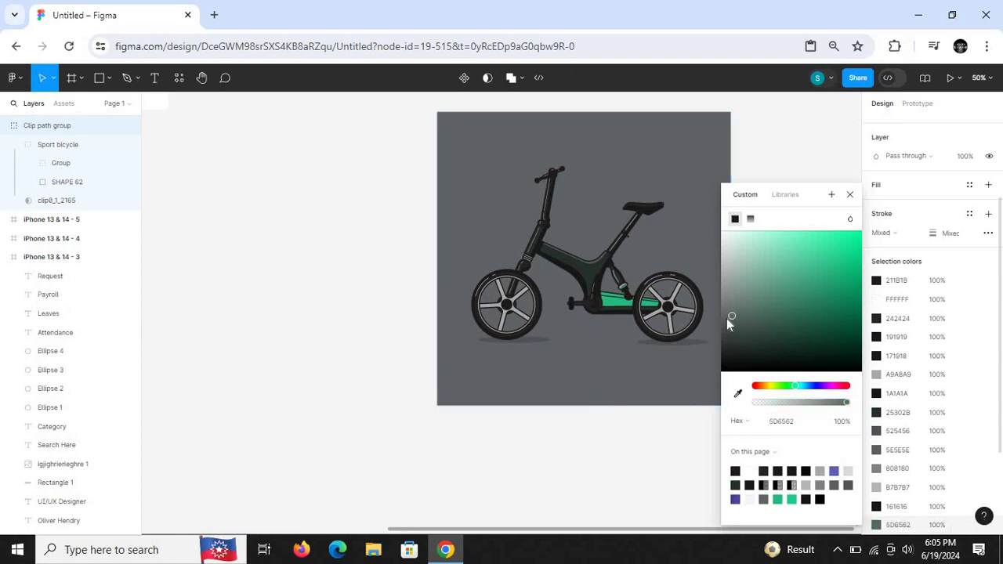
pyautogui.click(721, 317)
# Set the bicycle's last remaining green, 25BA81, to dark grey 4E4E4E, close the colour settings and deselect the group.
pyautogui.scroll(-3, 901, 392)
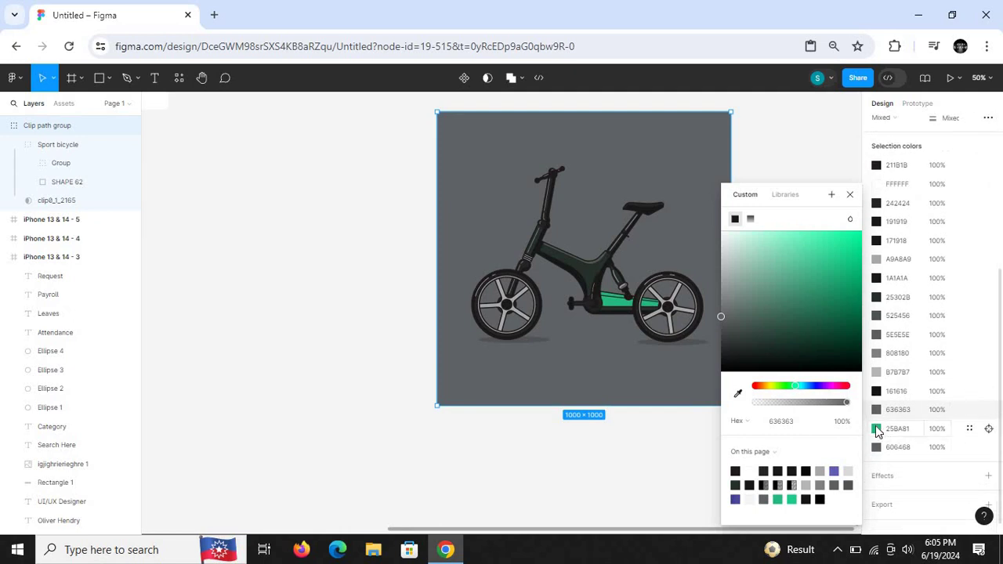
pyautogui.click(875, 427)
pyautogui.click(760, 341)
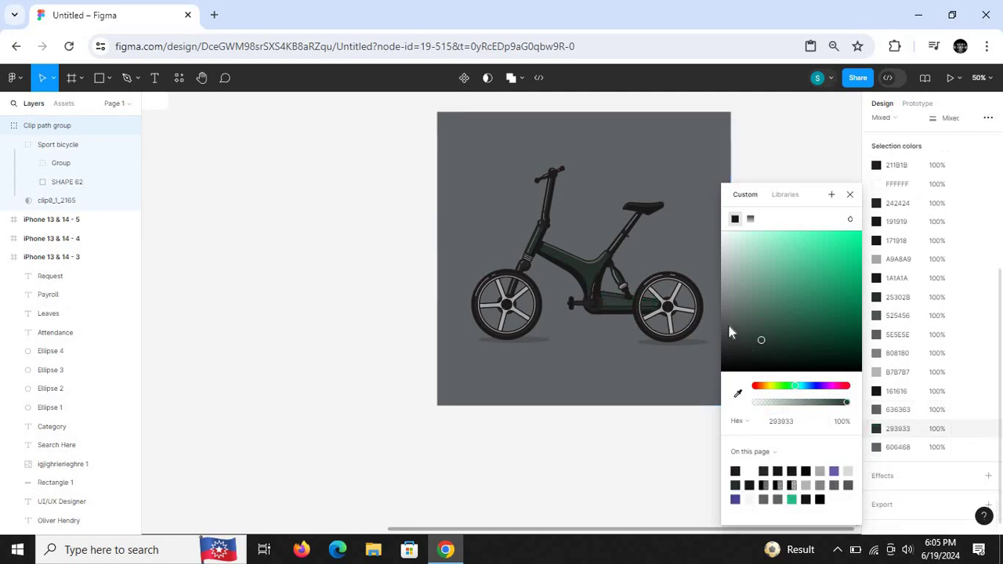
pyautogui.moveTo(729, 329)
pyautogui.mouseDown()
pyautogui.moveTo(723, 322)
pyautogui.moveTo(712, 336)
pyautogui.moveTo(709, 328)
pyautogui.mouseUp()
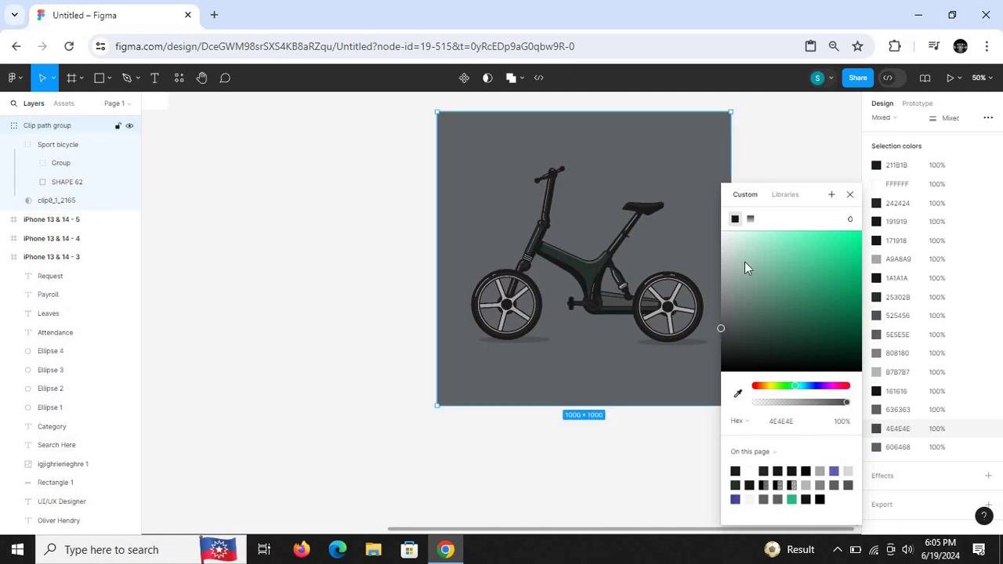
pyautogui.click(850, 196)
pyautogui.click(290, 284)
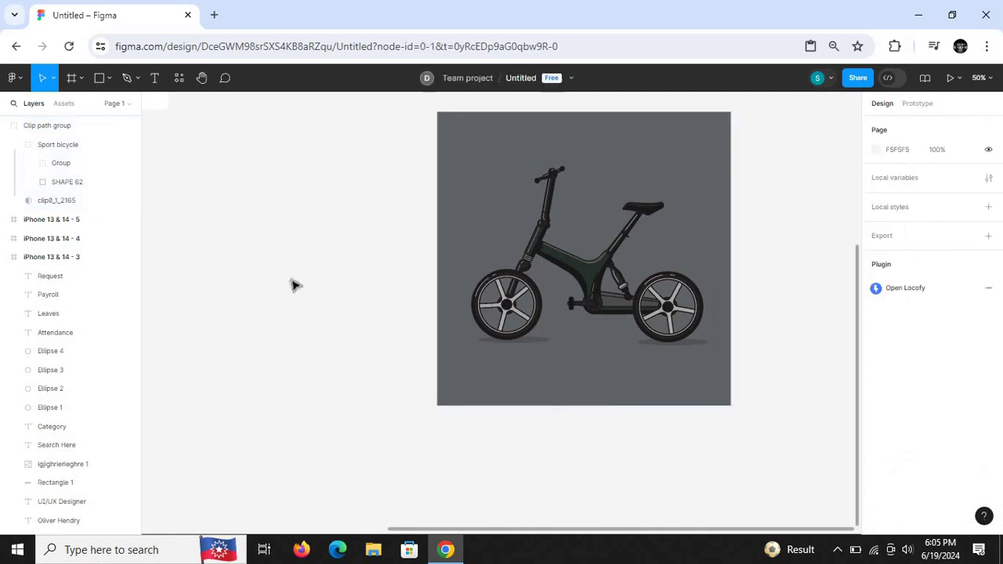
# Select the bicycle group, try red F62C2C for its 211B1B outline colour, undo it and close the colour picker.
pyautogui.click(502, 212)
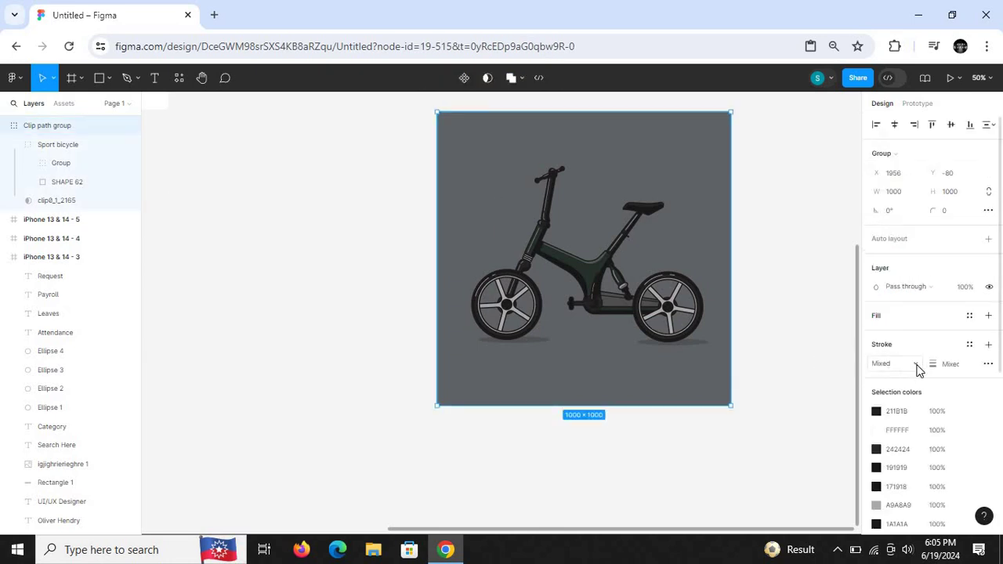
pyautogui.click(876, 412)
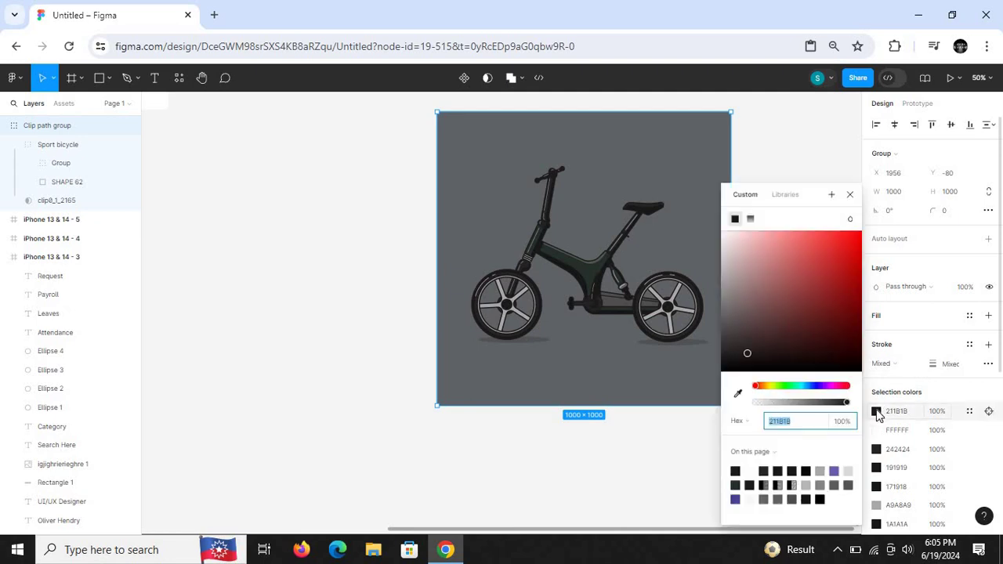
pyautogui.click(816, 233)
pyautogui.click(838, 238)
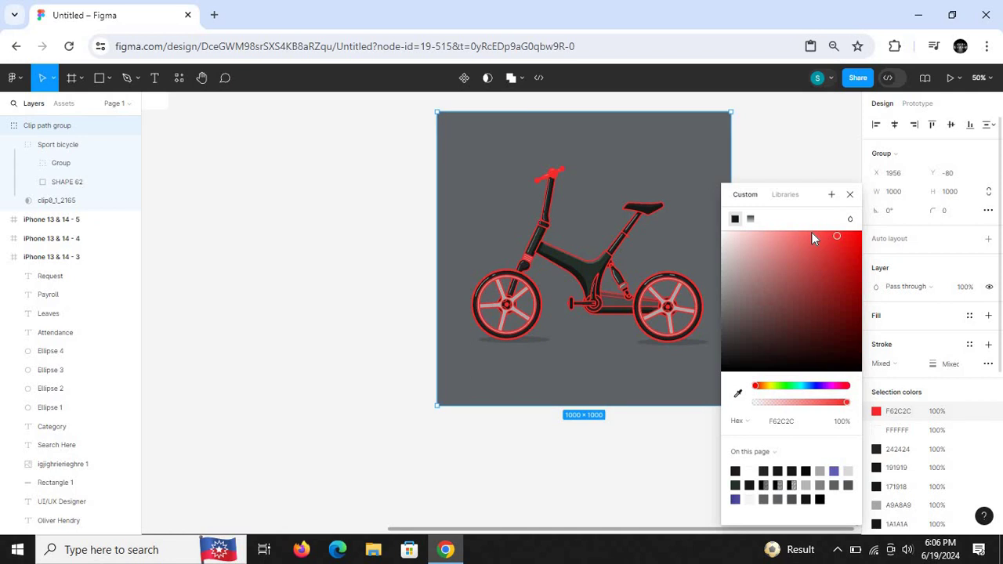
pyautogui.hotkey('ctrl', 'z')
pyautogui.click(850, 195)
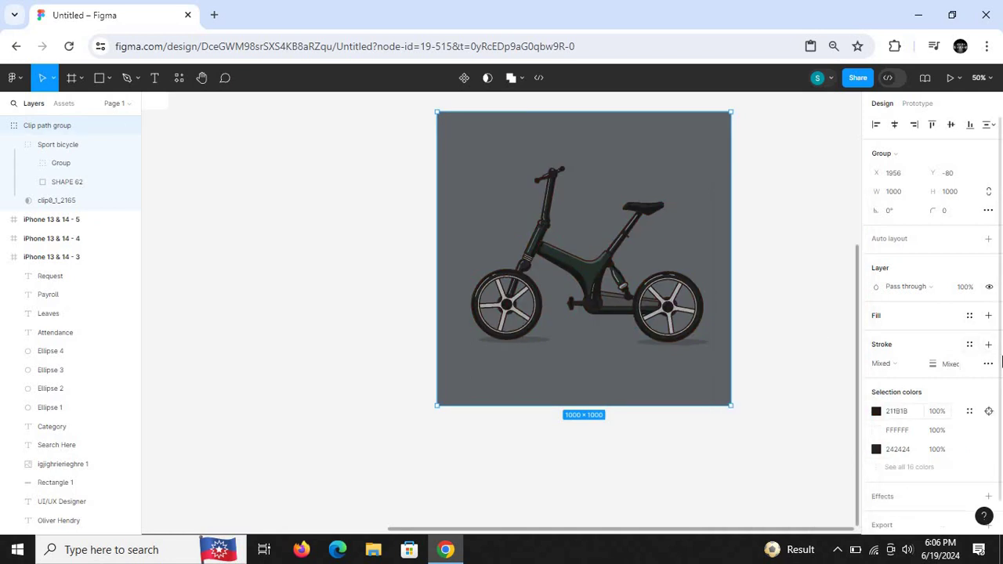
# Expand the full selection colour list, try magenta C739C7 for the wheels' light grey A9A8A9, and undo it.
pyautogui.click(907, 468)
pyautogui.click(907, 468)
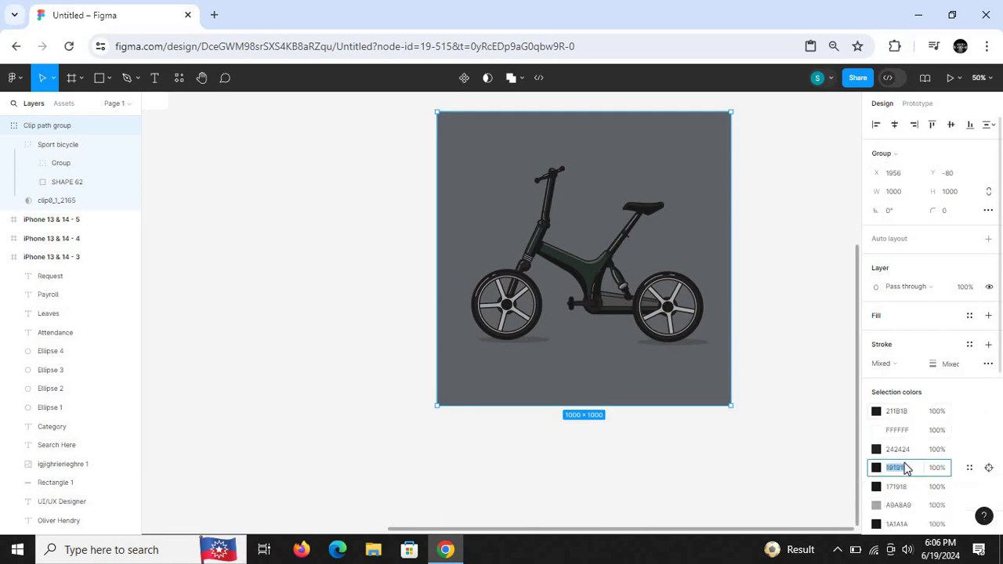
pyautogui.click(876, 412)
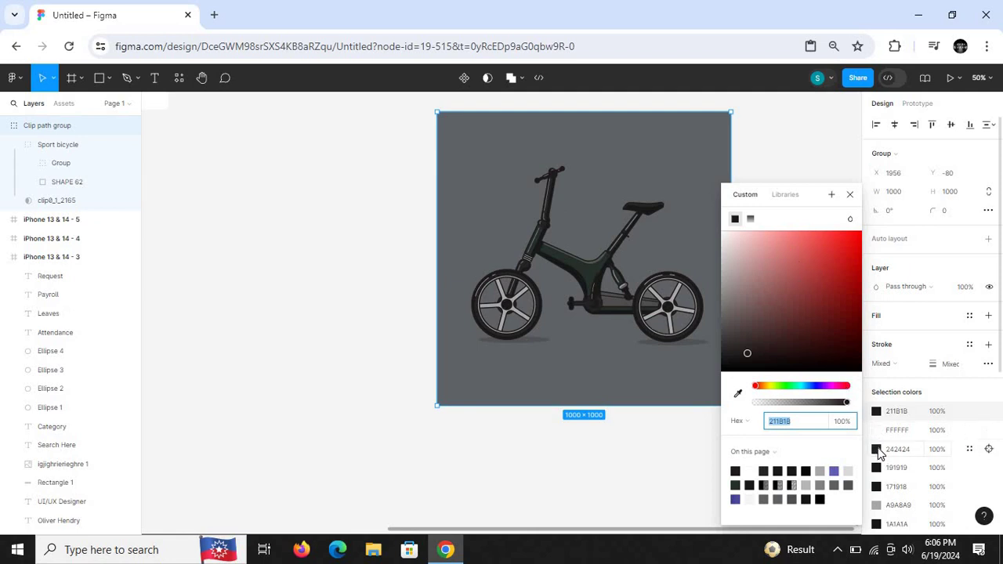
pyautogui.click(877, 506)
pyautogui.click(828, 261)
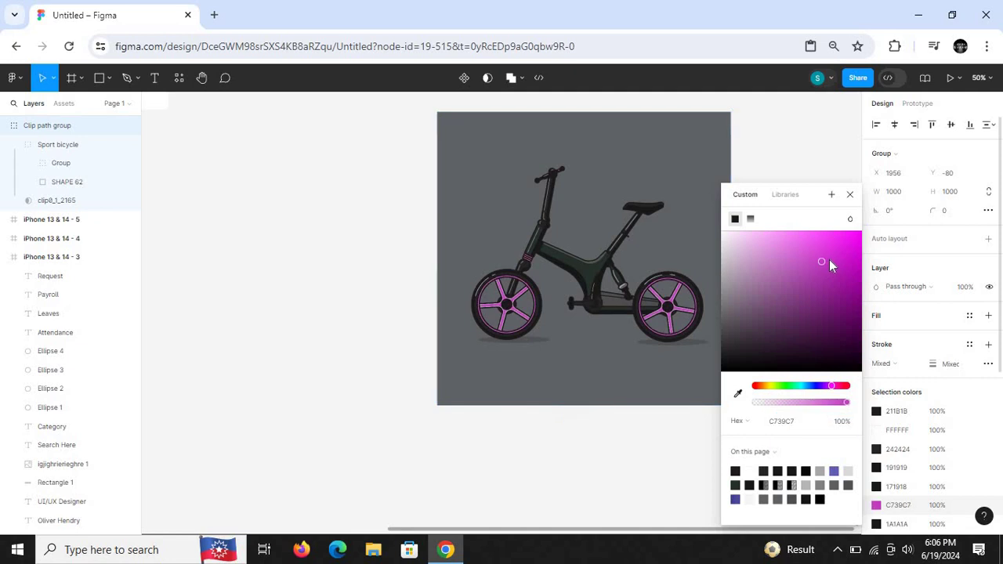
pyautogui.hotkey('ctrl', 'z')
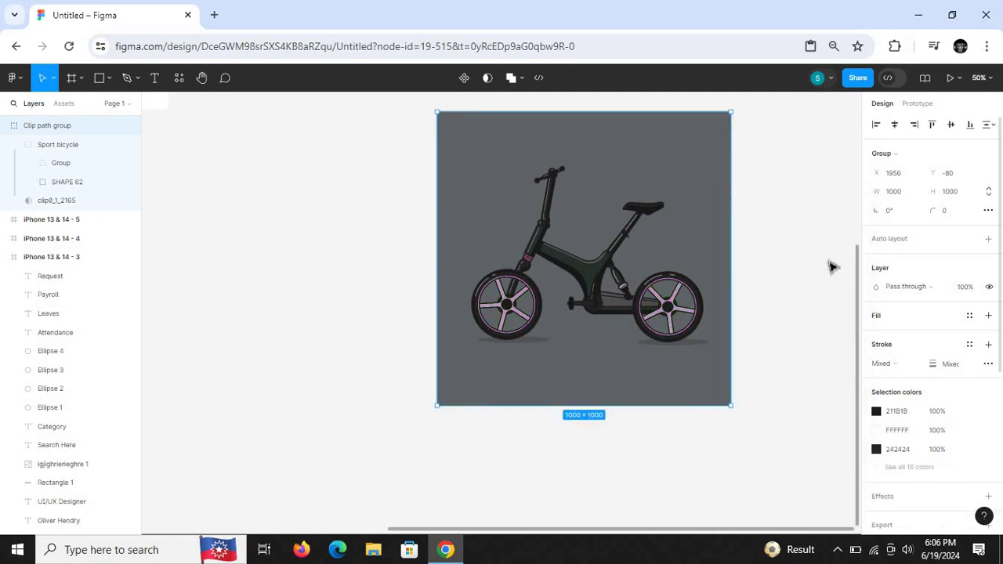
# Set the bicycle's grey selection colour 5E5E5E to bright red F00505.
pyautogui.doubleClick(886, 468)
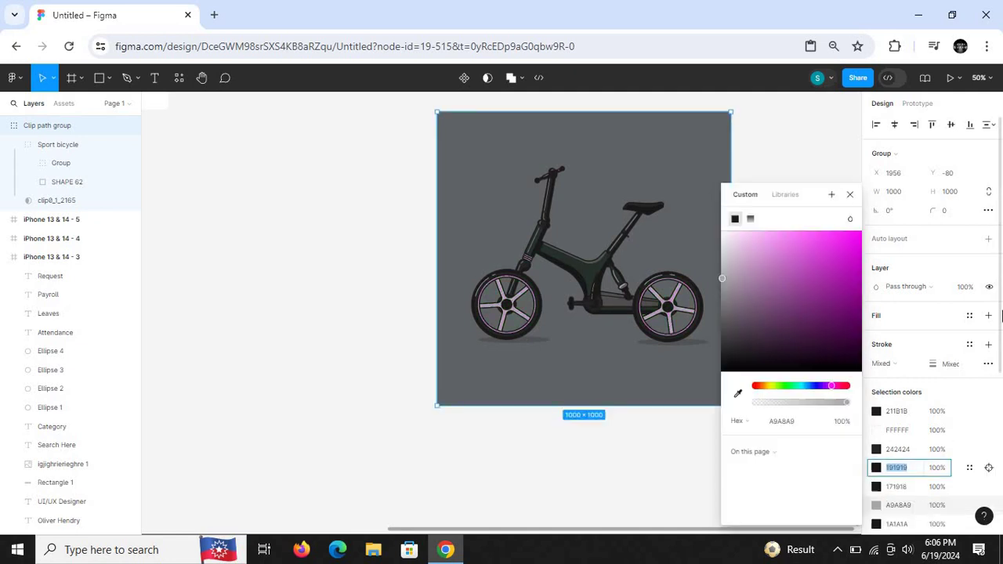
pyautogui.scroll(-2, 1001, 362)
pyautogui.moveTo(1001, 362); pyautogui.dragTo(1001, 421)
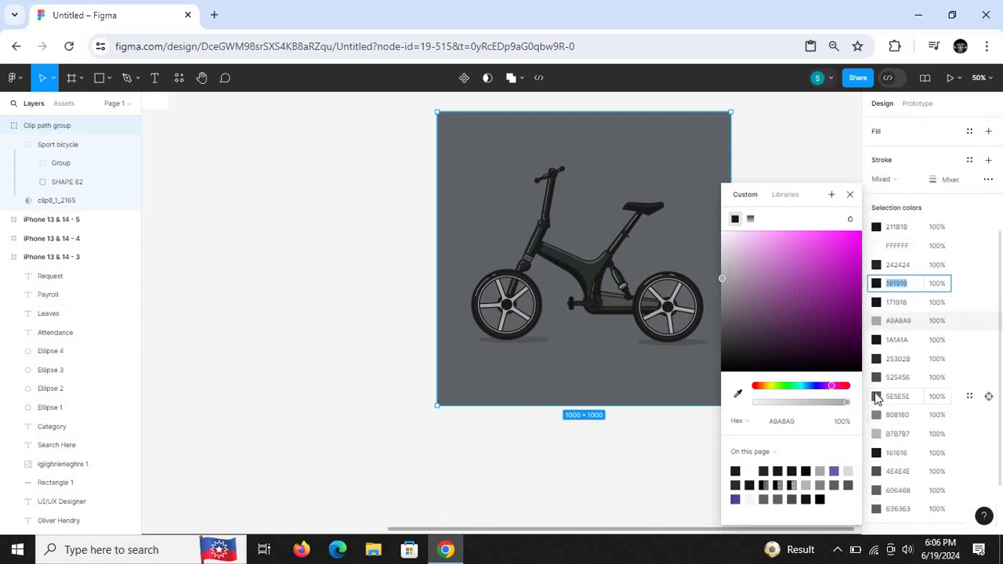
pyautogui.click(876, 397)
pyautogui.click(808, 307)
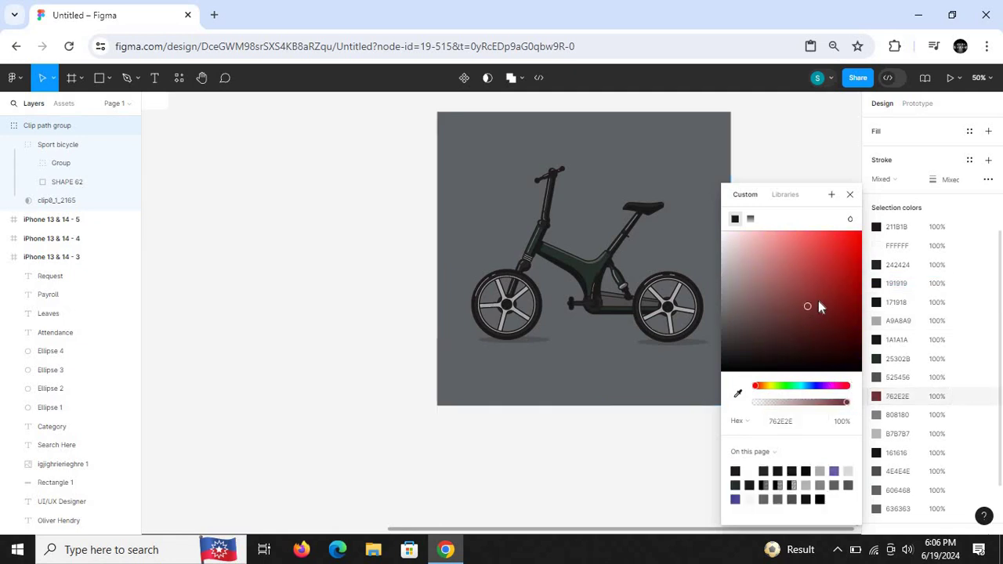
pyautogui.moveTo(845, 260); pyautogui.dragTo(862, 243)
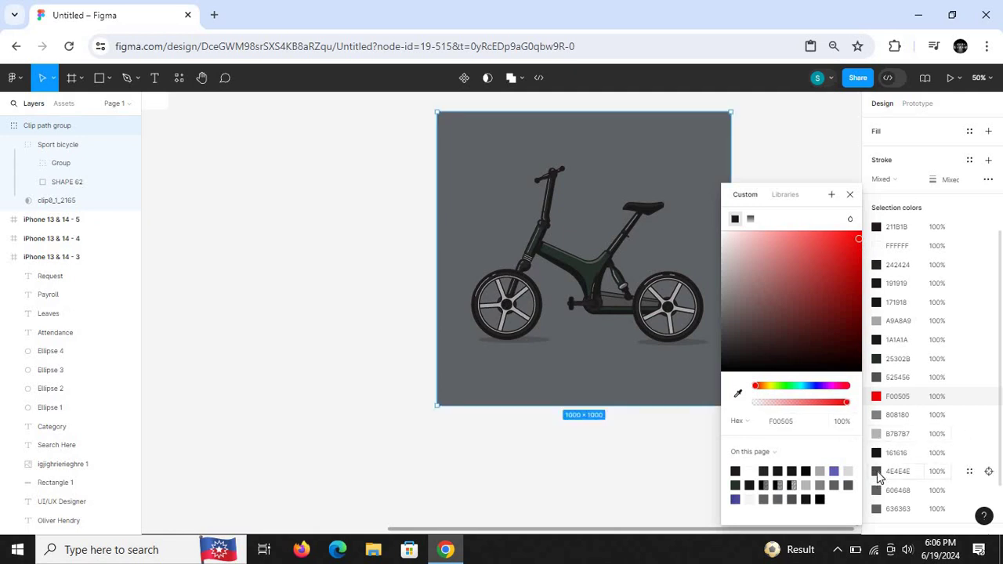
# Set the bicycle's dark grey selection colour 4E4E4E to the lighter grey 6D6D6D and close the colour picker.
pyautogui.click(876, 470)
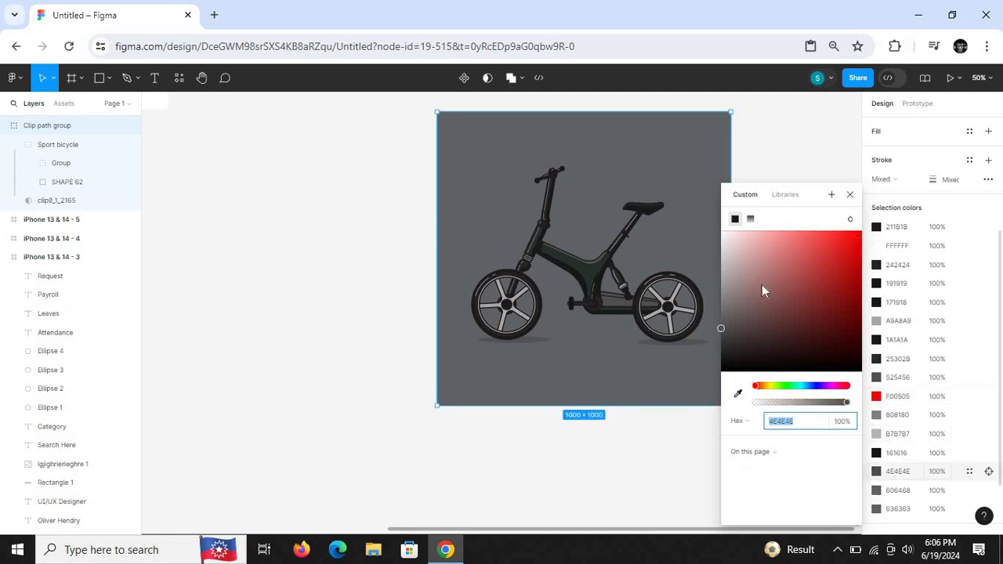
pyautogui.click(822, 248)
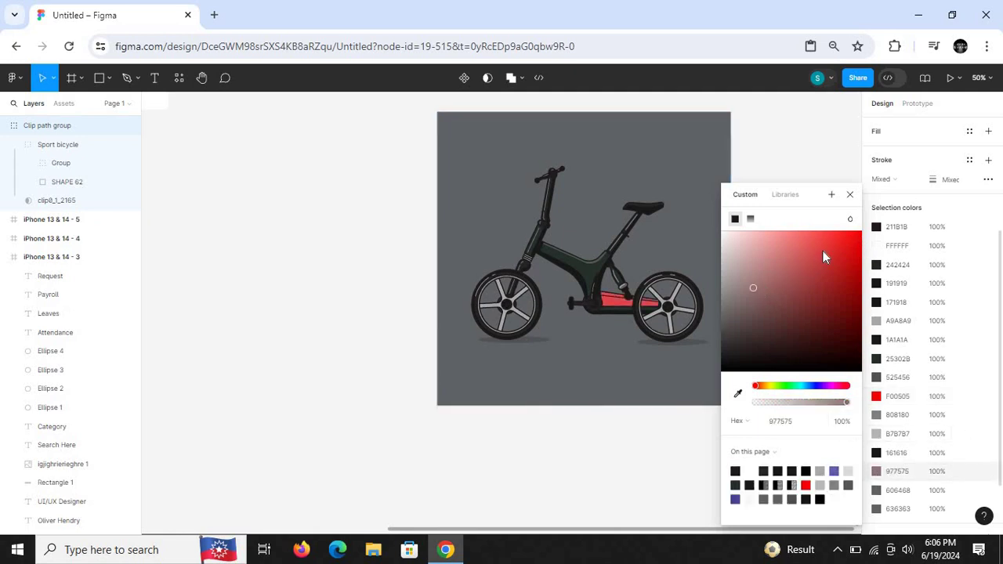
pyautogui.click(725, 309)
pyautogui.moveTo(720, 317); pyautogui.dragTo(719, 314)
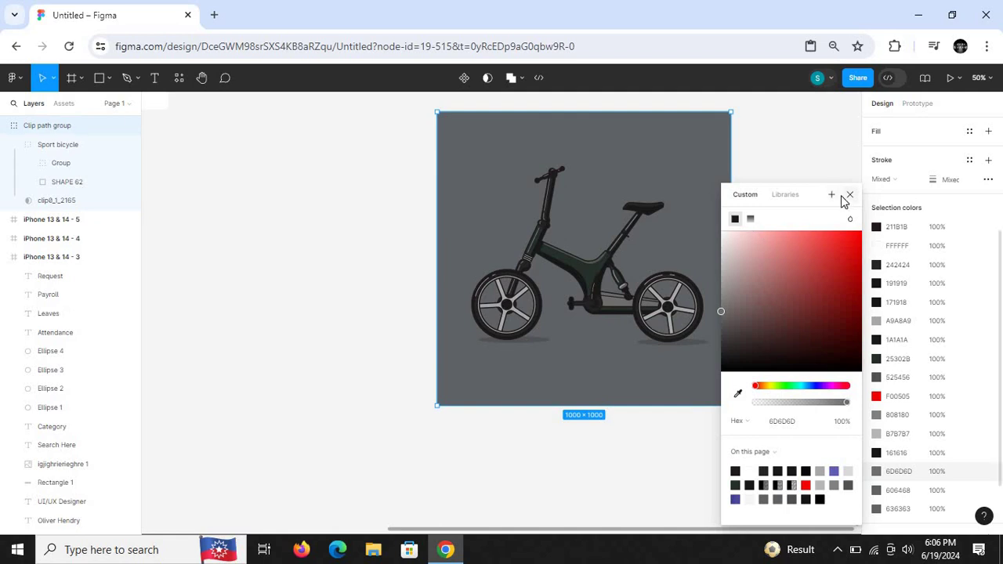
pyautogui.click(890, 160)
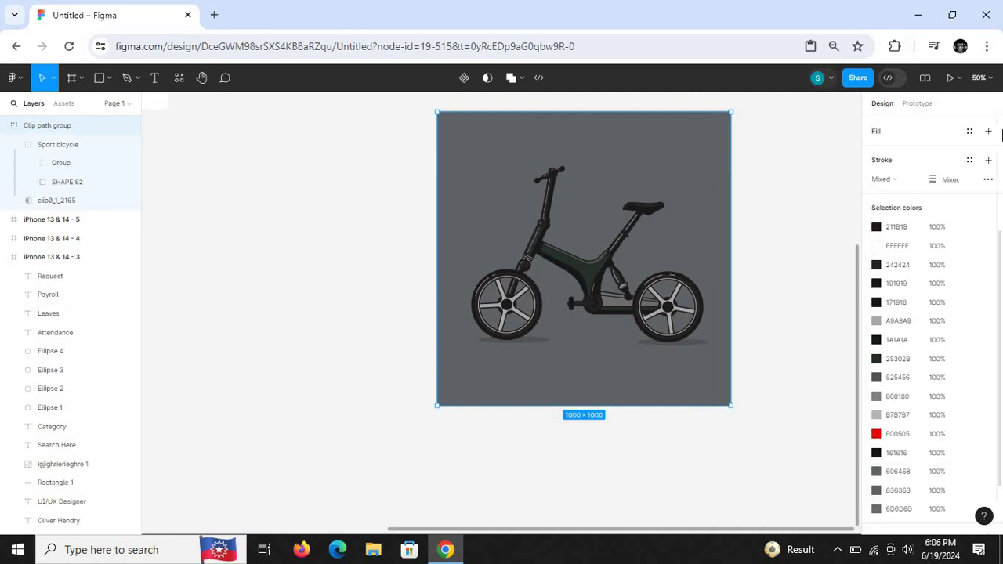
# Add a fill to the whole bicycle group and set it to blue 2888E8.
pyautogui.click(988, 132)
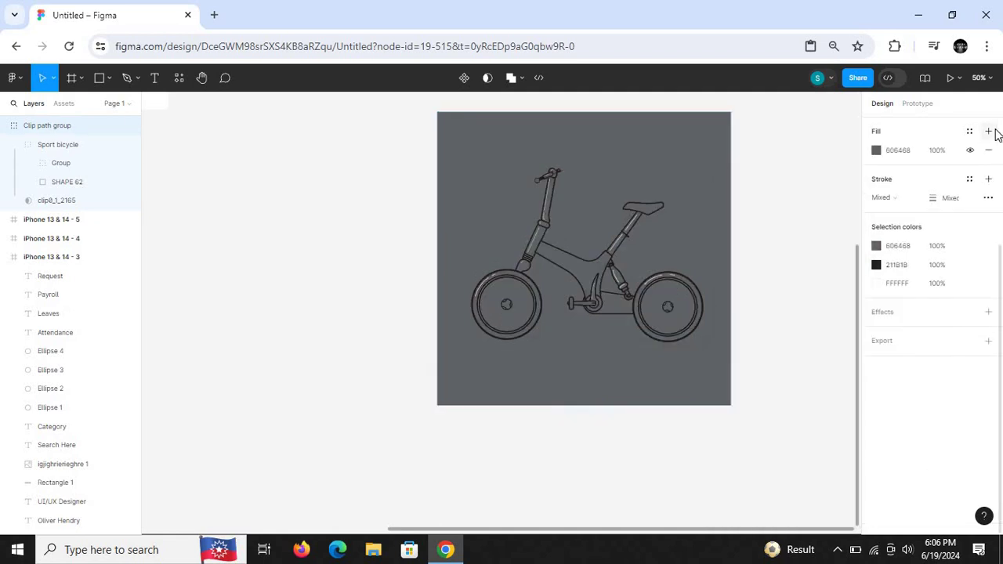
pyautogui.click(875, 152)
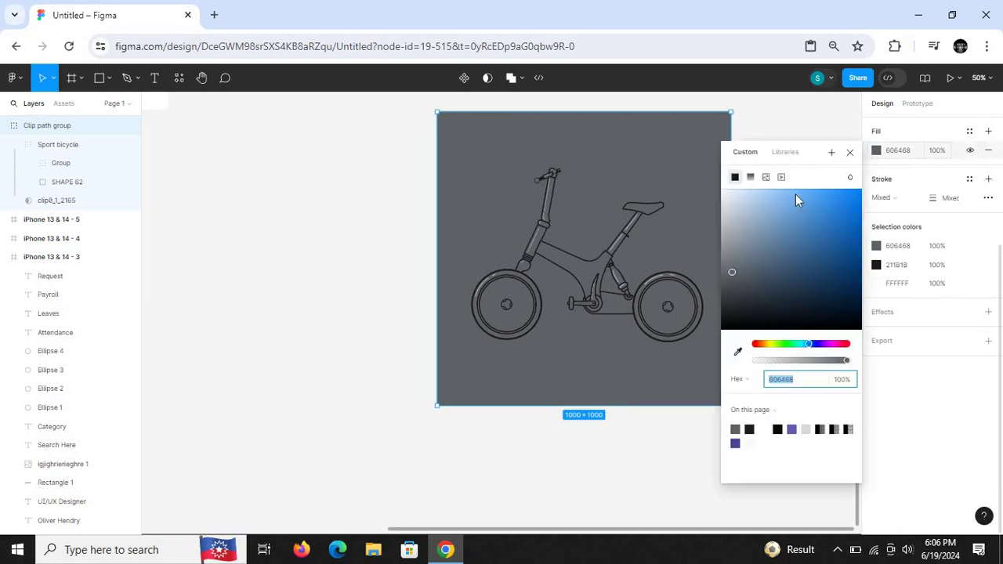
pyautogui.click(837, 203)
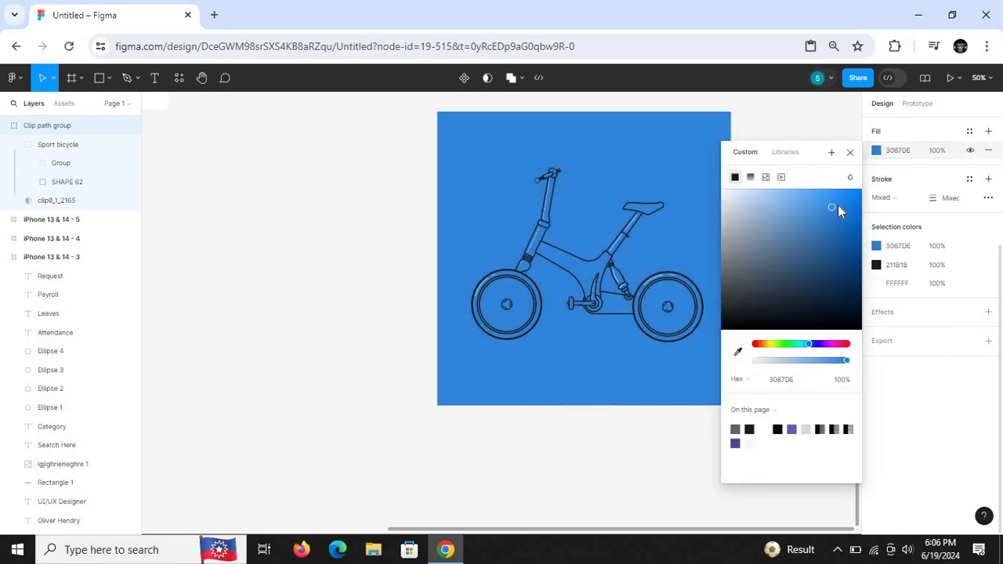
pyautogui.click(850, 154)
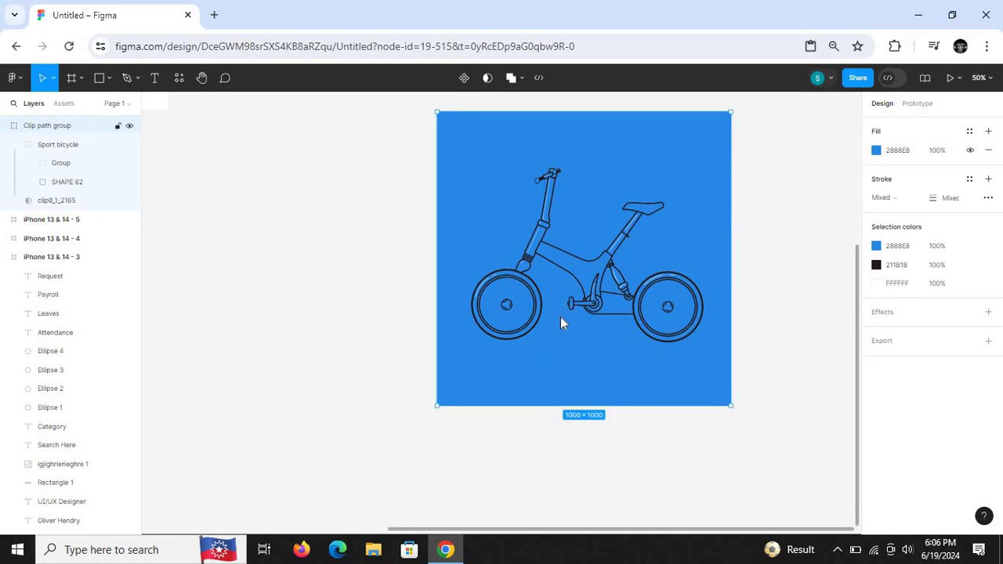
# Send the bicycle group to the back, deselect it, and undo both the reordering and the added blue fill.
pyautogui.rightClick(560, 317)
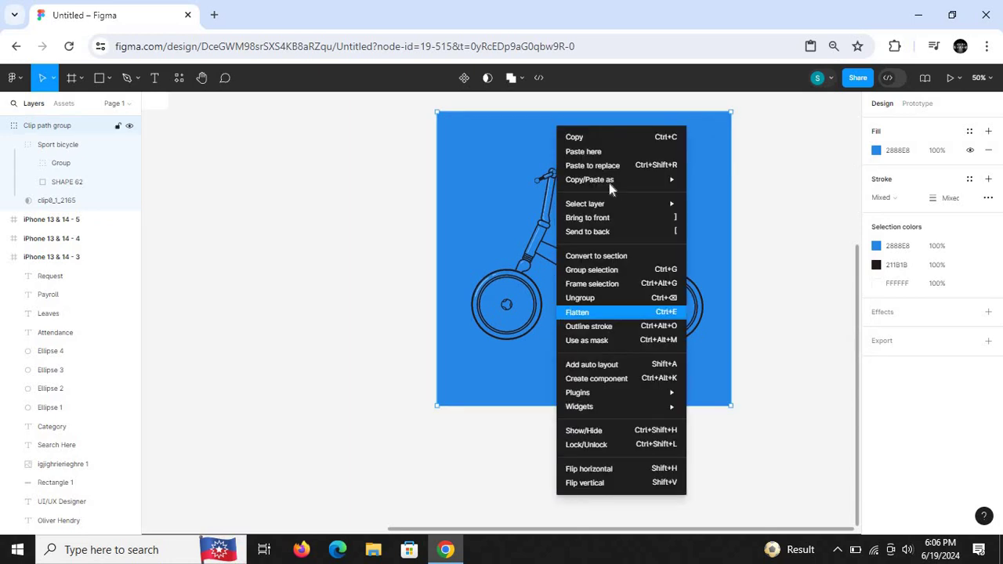
pyautogui.click(606, 233)
pyautogui.click(811, 286)
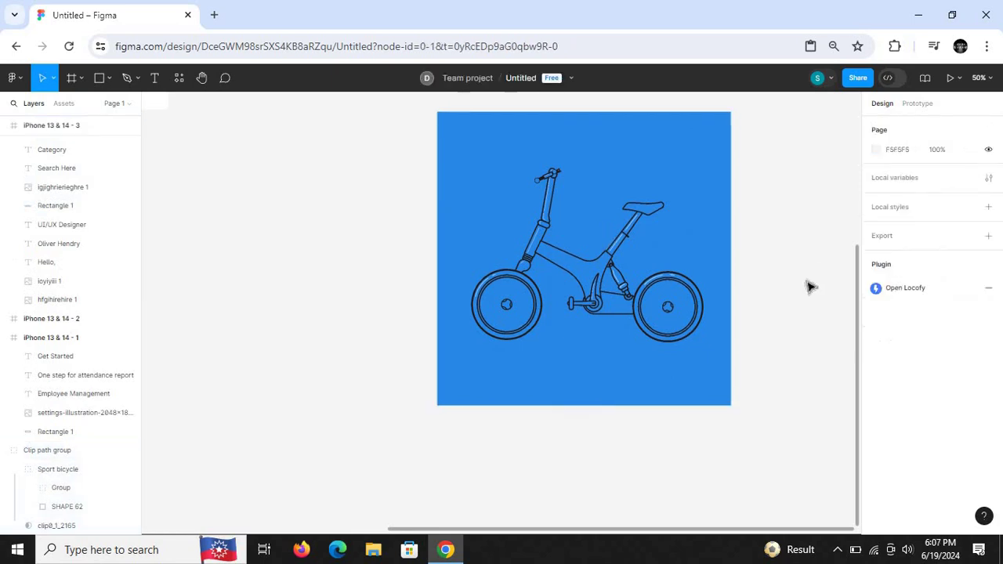
pyautogui.hotkey('ctrl', 'z')
pyautogui.hotkey('ctrl', 'z')
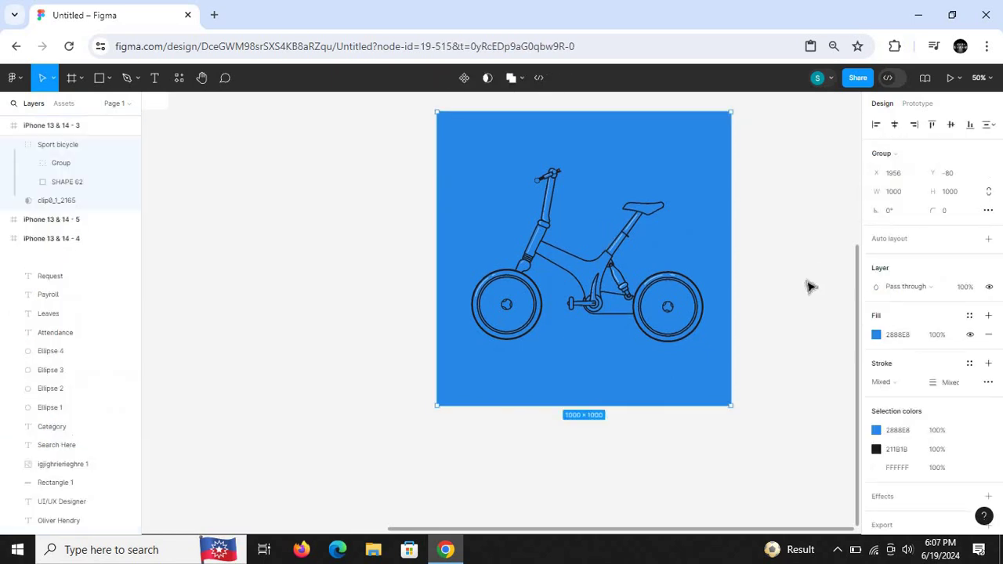
pyautogui.hotkey('ctrl', 'z')
pyautogui.hotkey('ctrl', 'z')
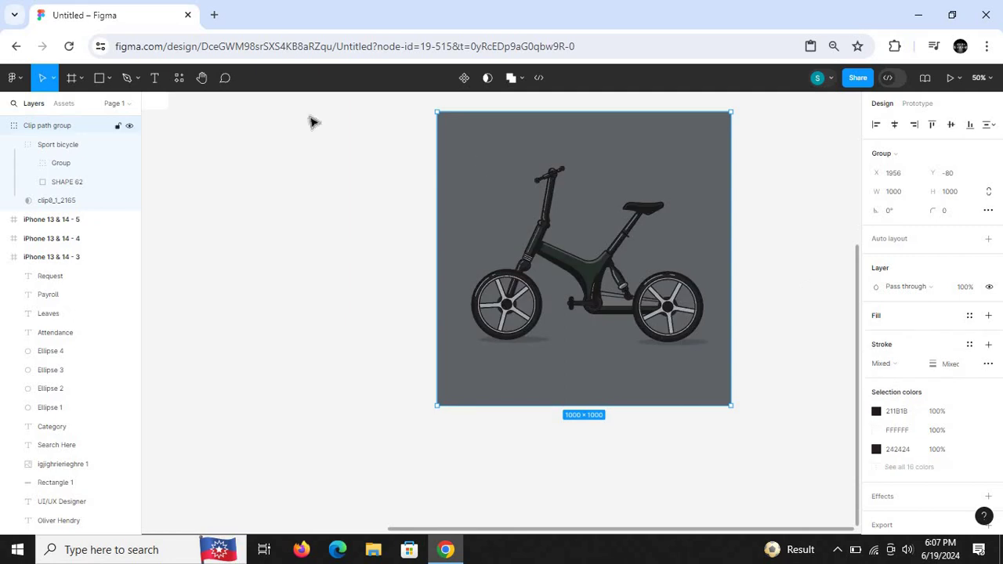
# Open the plugin browser, clear the previous search and look through the recent and community plugins.
pyautogui.click(179, 79)
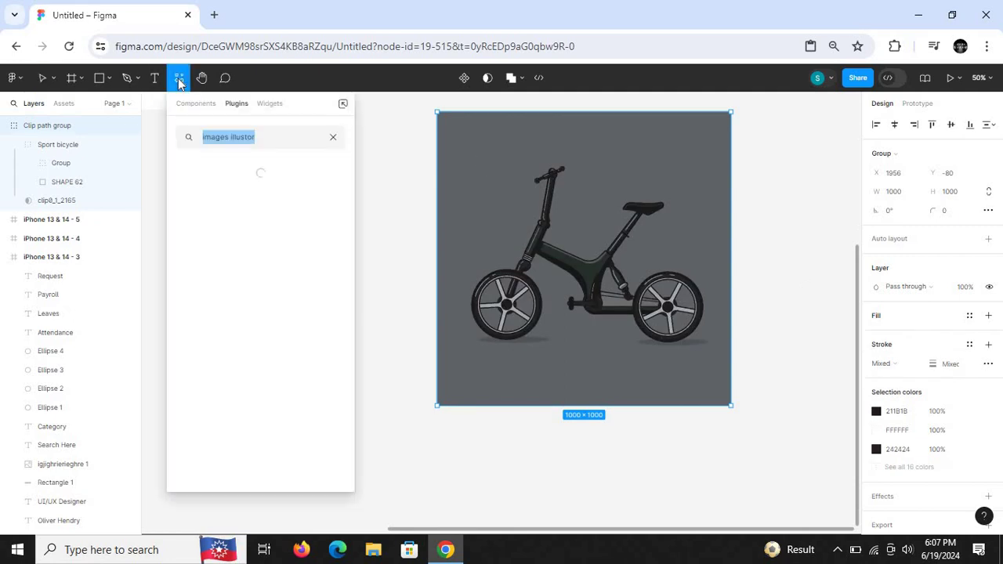
pyautogui.click(266, 138)
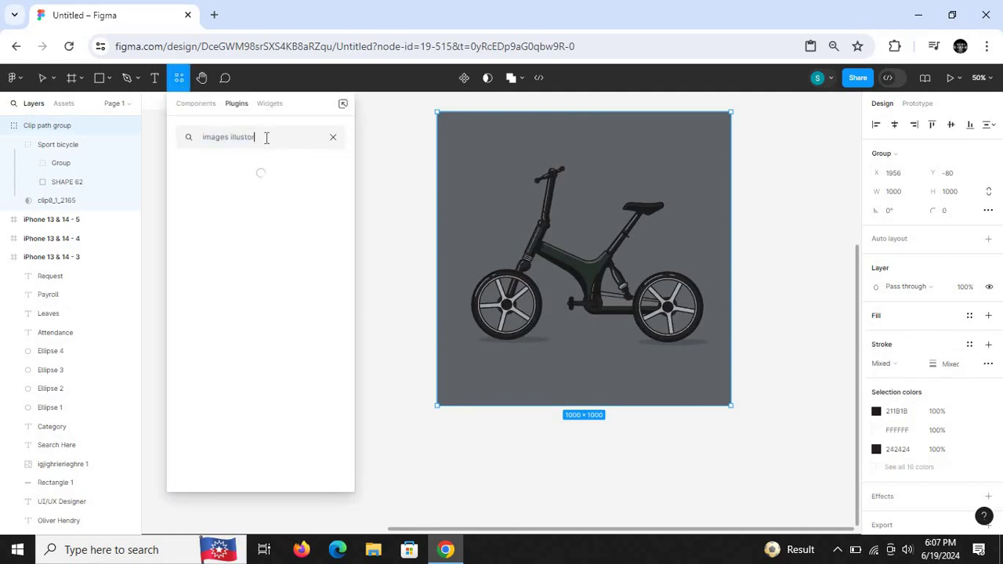
pyautogui.click(335, 138)
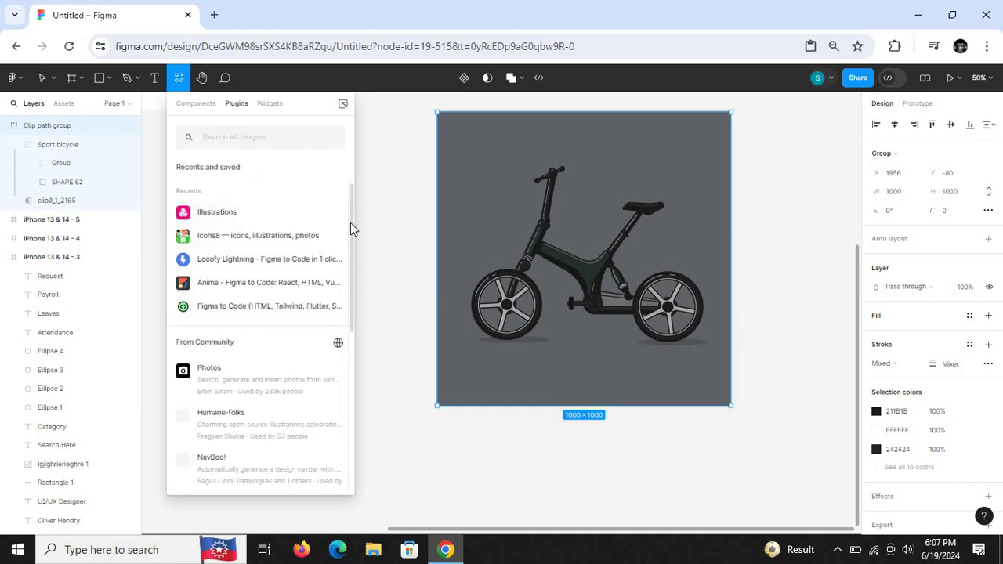
pyautogui.scroll(-2, 350, 235)
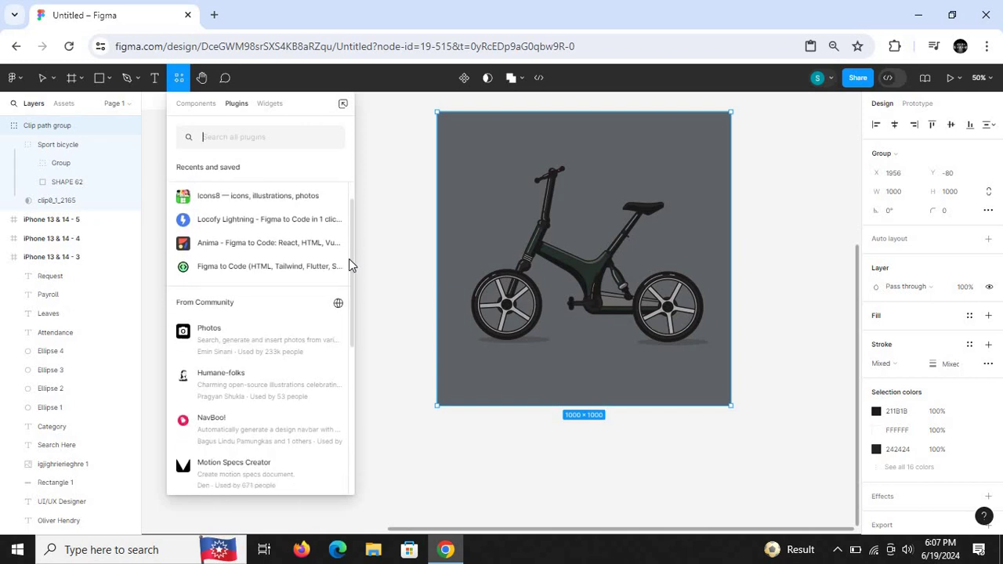
pyautogui.scroll(-2, 351, 290)
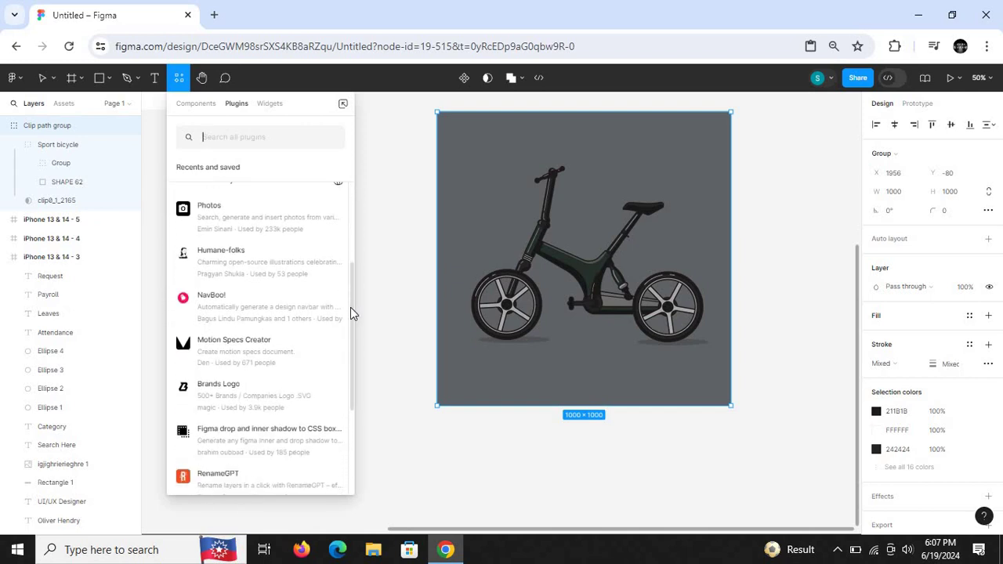
pyautogui.scroll(-3, 350, 319)
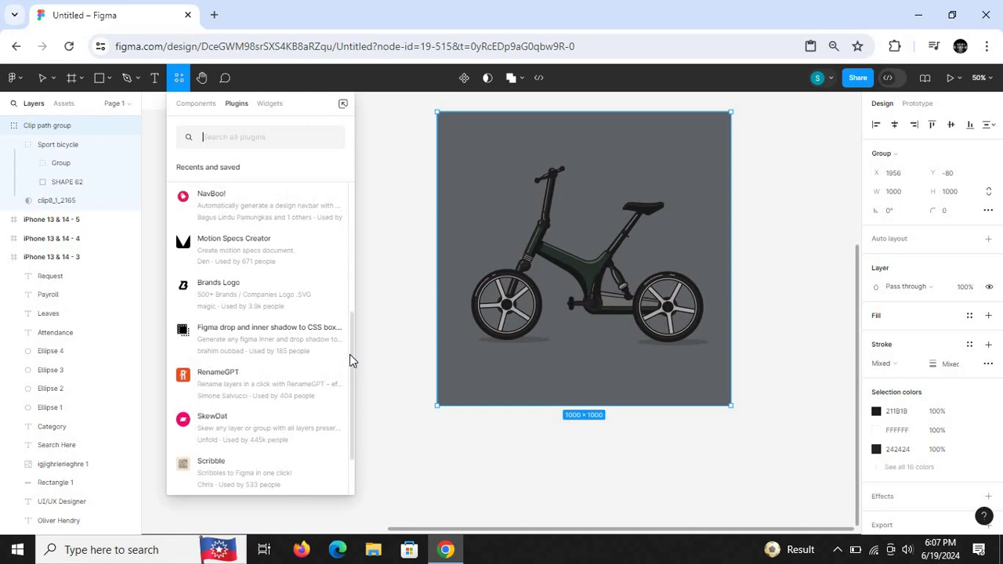
pyautogui.scroll(1, 349, 354)
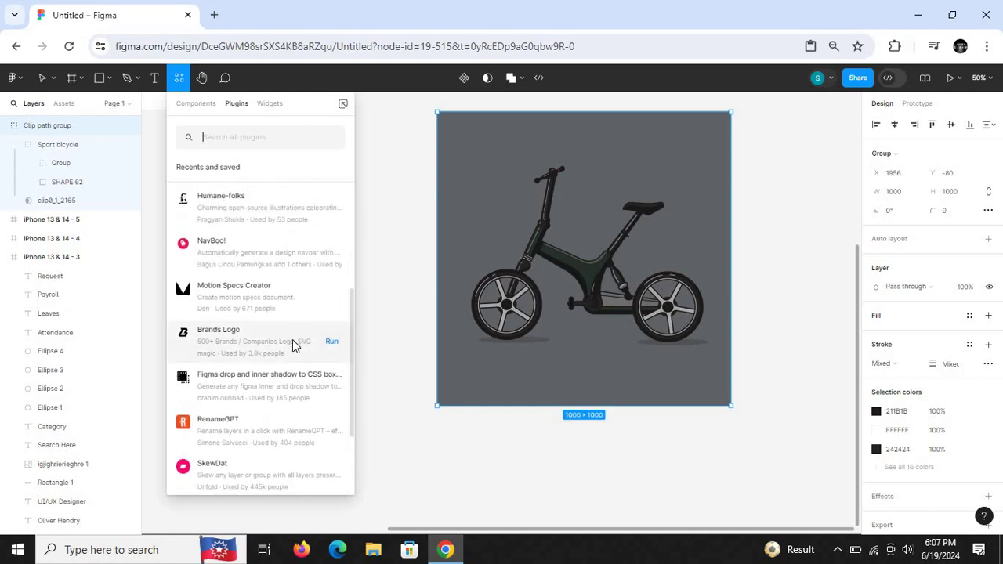
# Search the plugins for "logo" and run Logo Creator ( Logo Maker ).
pyautogui.click(247, 141)
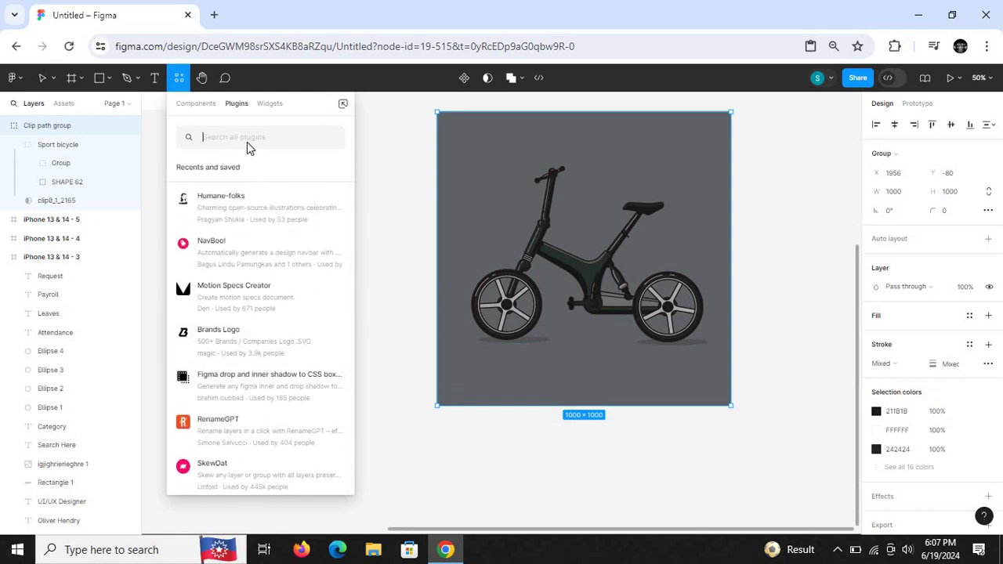
pyautogui.write('iogo')
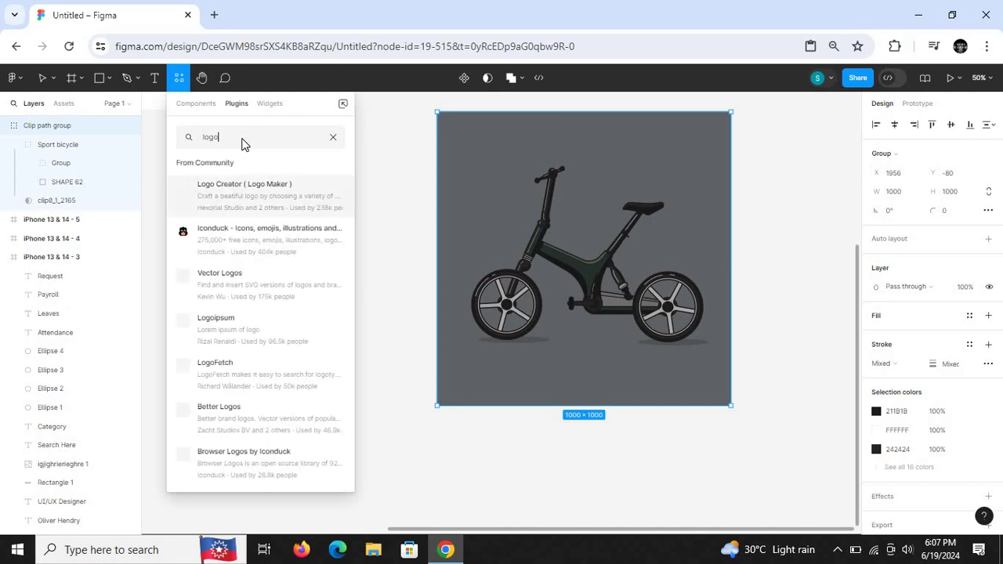
pyautogui.moveTo(253, 197)
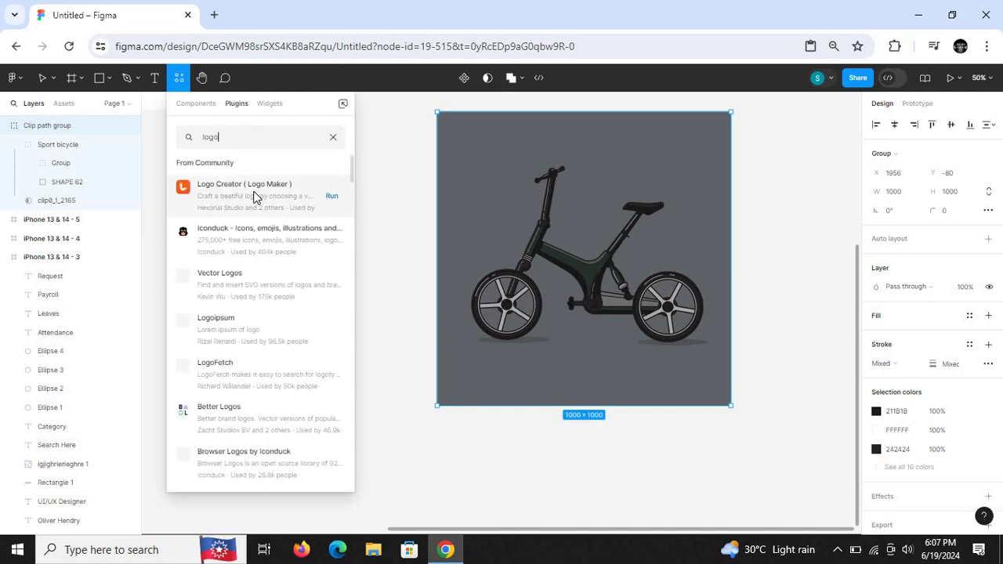
pyautogui.click(332, 197)
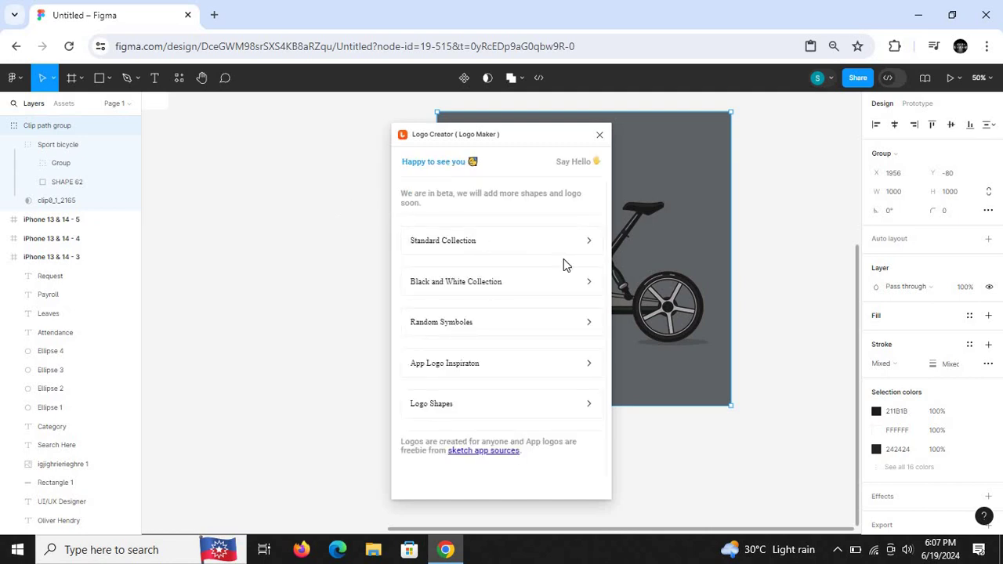
# Insert the red fruit logo with green leaves from the Standard Collection, place it beside the bicycle image, and close Logo Creator.
pyautogui.click(587, 243)
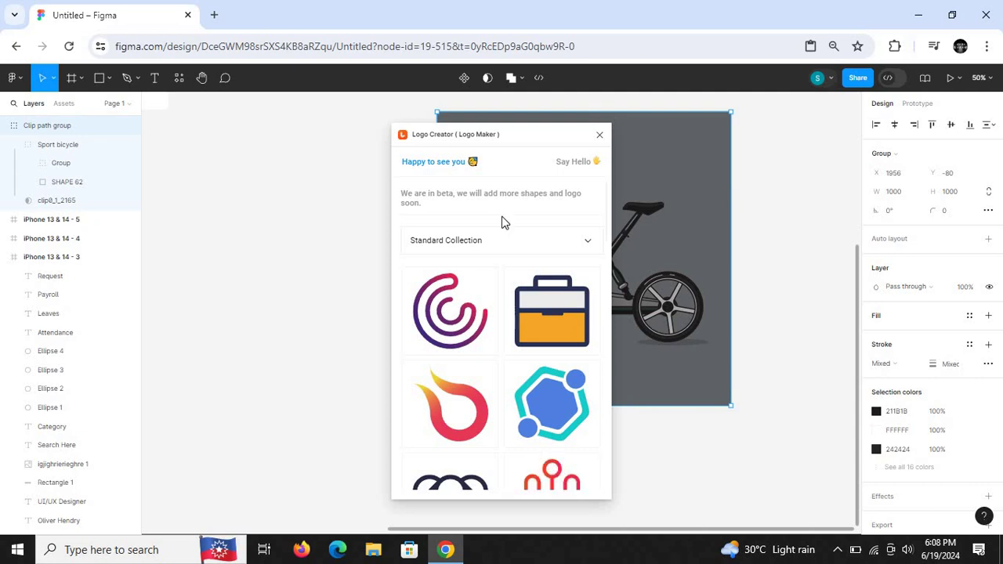
pyautogui.scroll(-10, 605, 238)
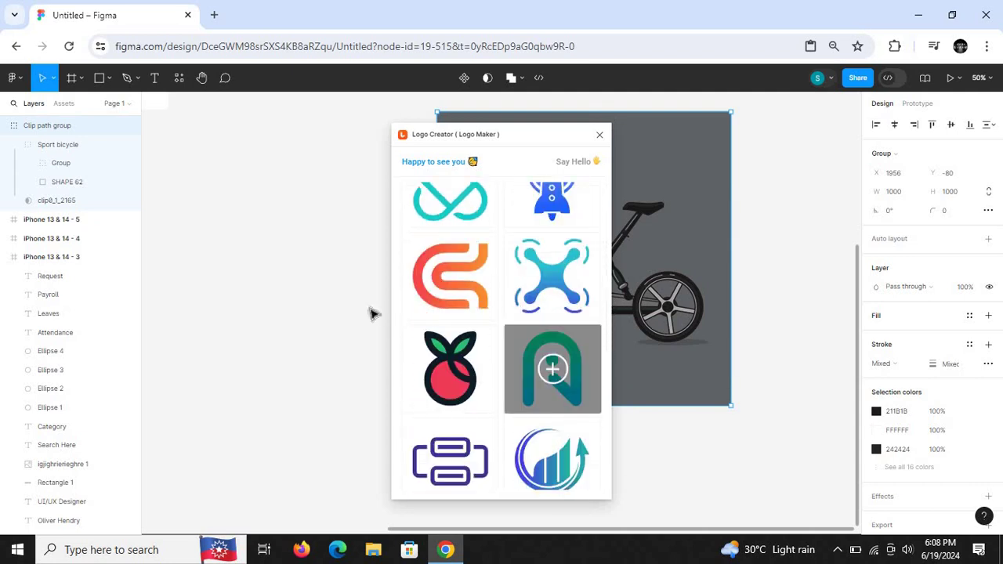
pyautogui.moveTo(475, 411)
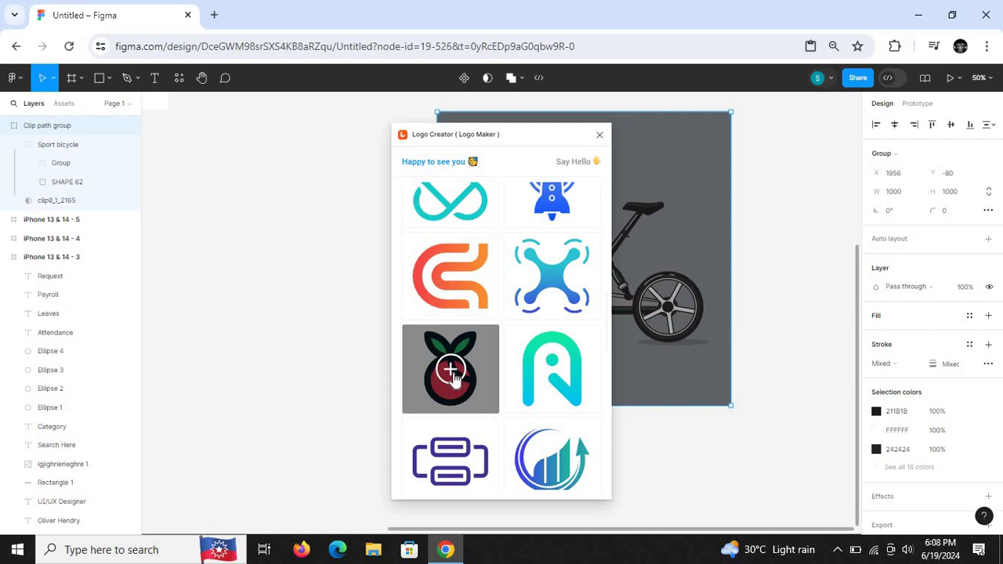
pyautogui.click(452, 375)
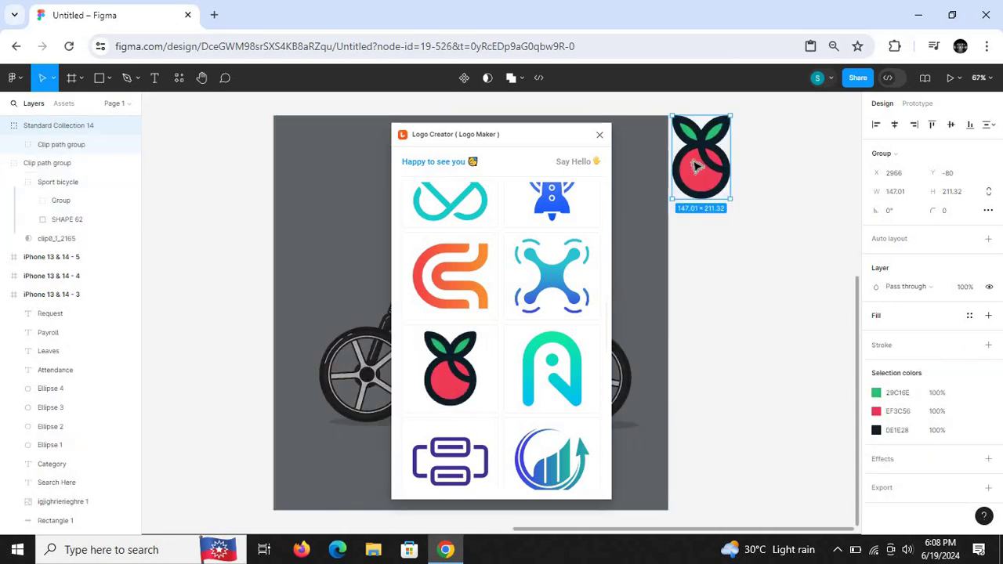
pyautogui.moveTo(703, 177); pyautogui.dragTo(721, 205)
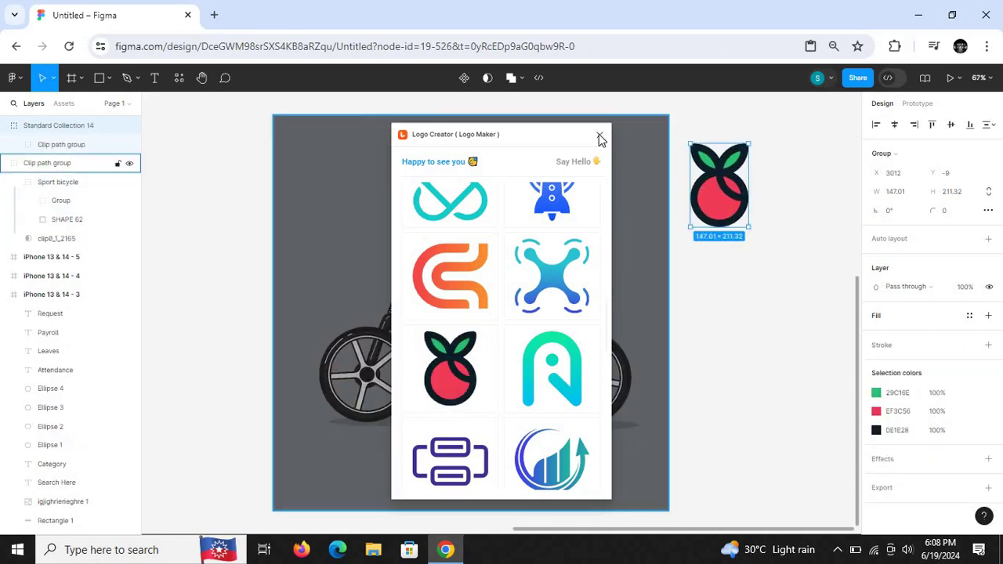
pyautogui.click(599, 138)
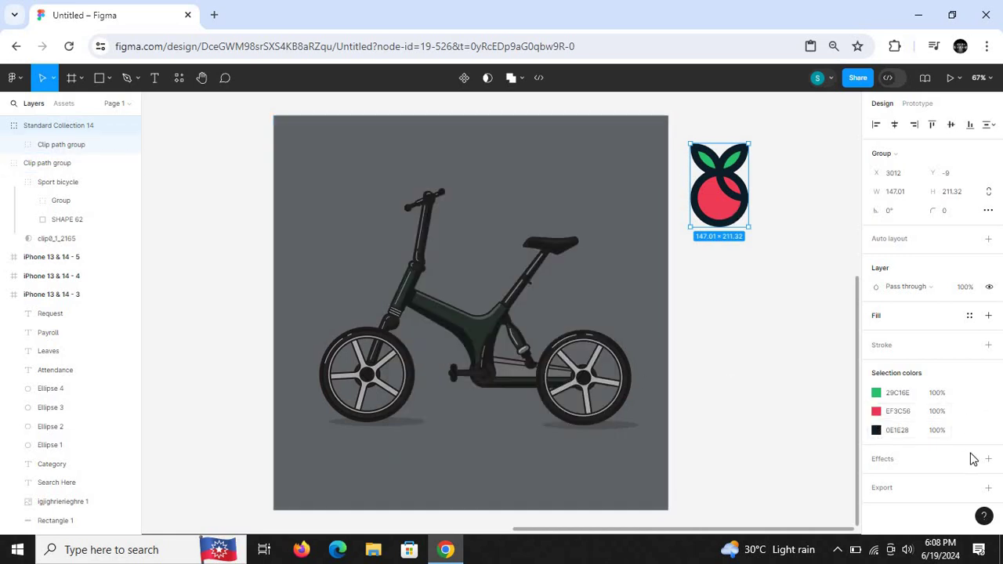
# Change the fruit logo's red selection color to lime green A0EF3C and deselect the logo.
pyautogui.click(876, 412)
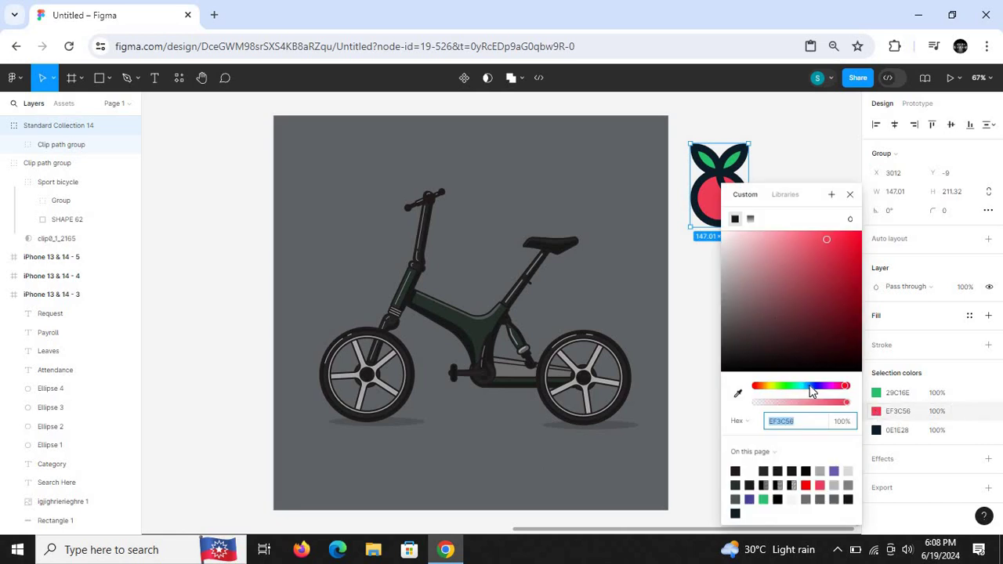
pyautogui.moveTo(803, 386); pyautogui.dragTo(778, 387)
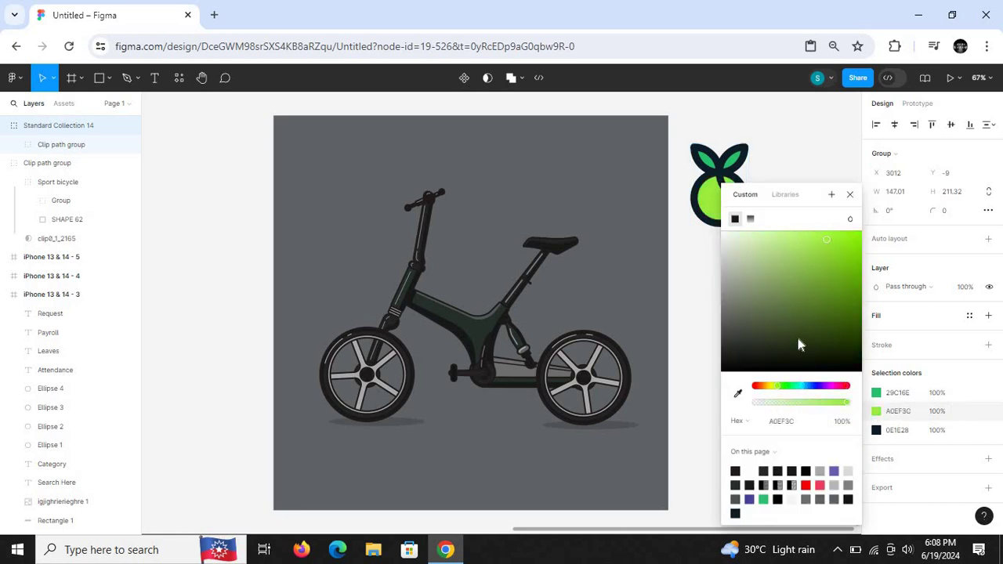
pyautogui.click(849, 193)
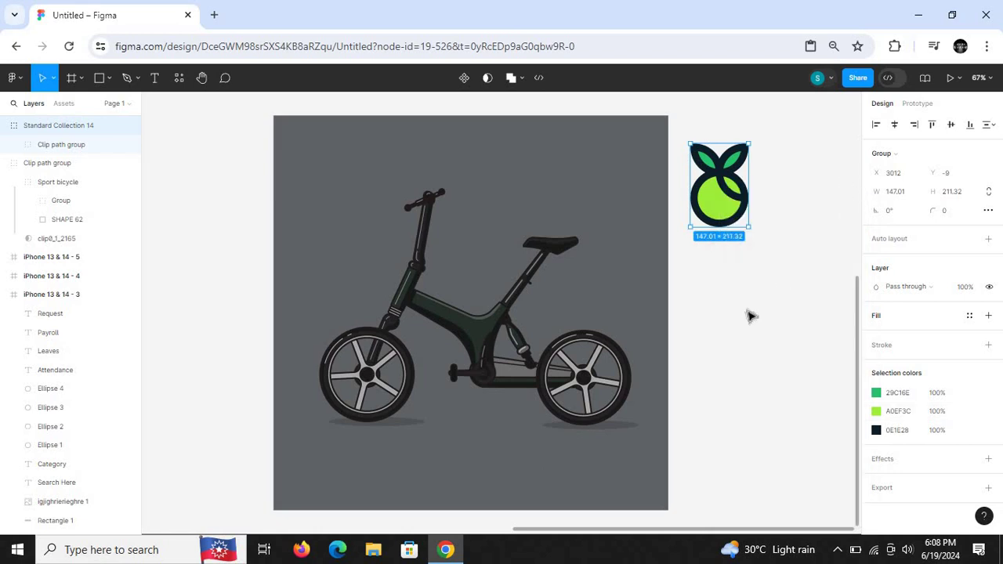
pyautogui.click(750, 316)
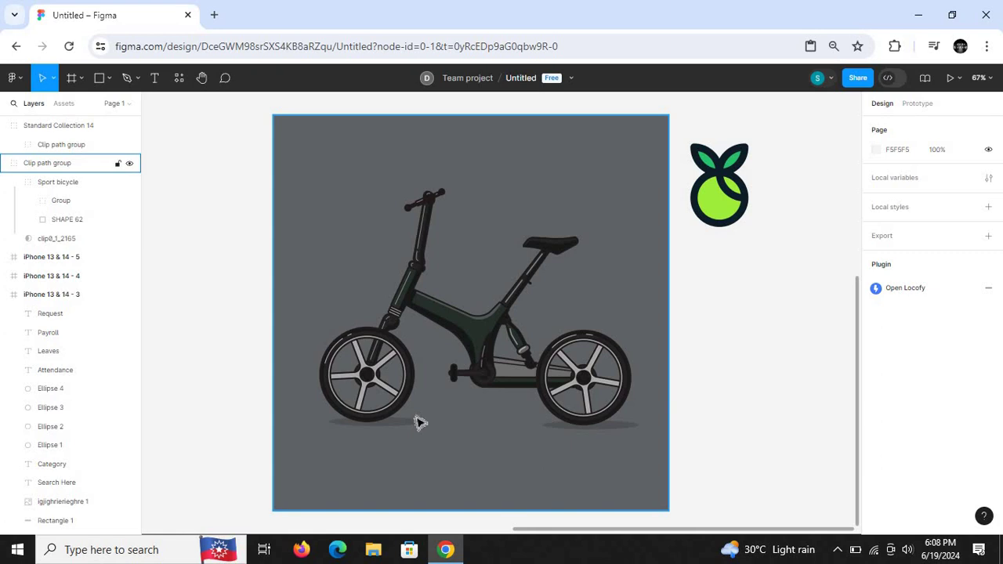
# Search the plugins for "photoshop" and run the Obtain Json and PNG from Photoshop plugin.
pyautogui.click(181, 78)
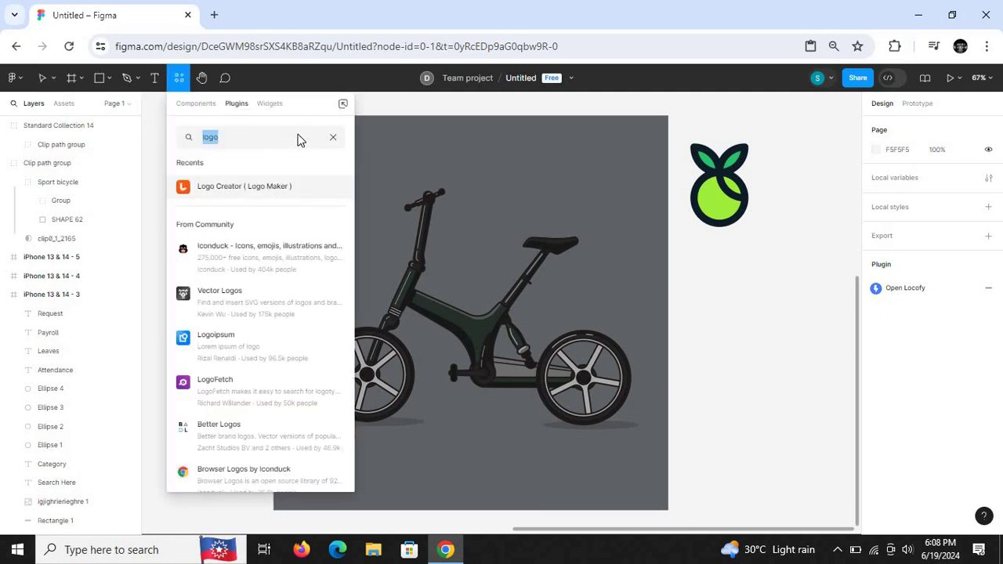
pyautogui.click(284, 136)
pyautogui.write('photoshop')
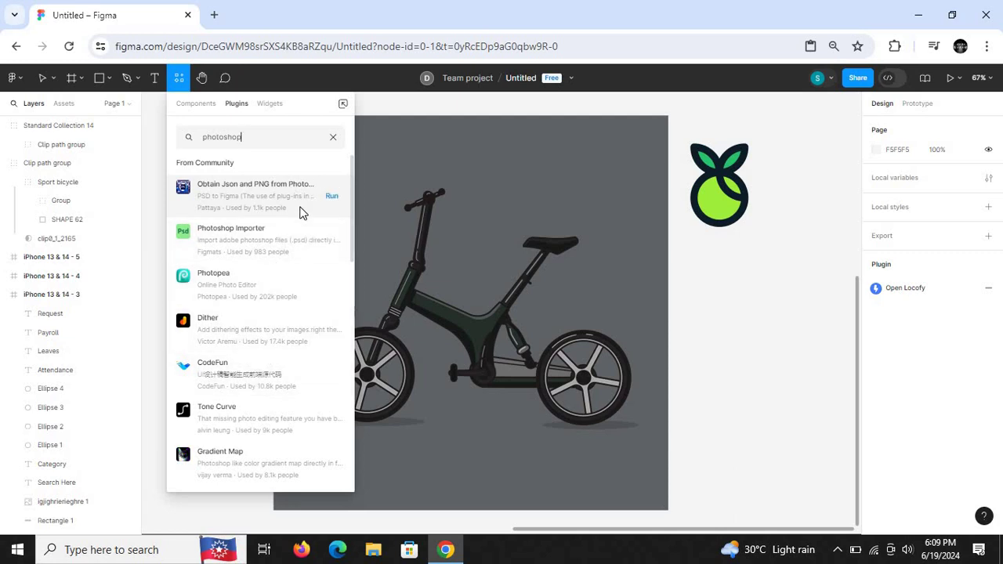
pyautogui.click(332, 197)
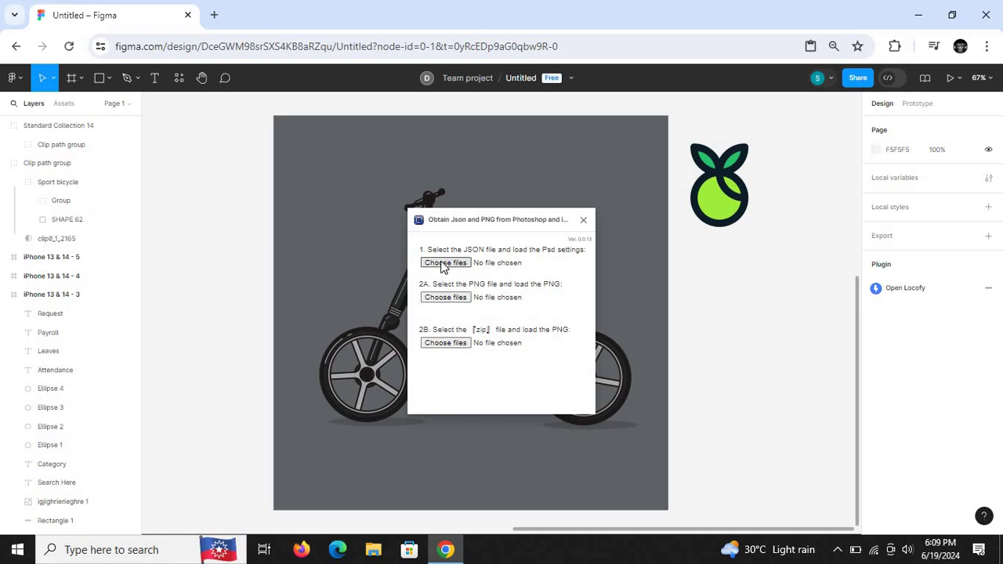
# Dismiss the JSON file selection, start the PNG file selection, and browse the Videos and Music folders for an image.
pyautogui.click(441, 264)
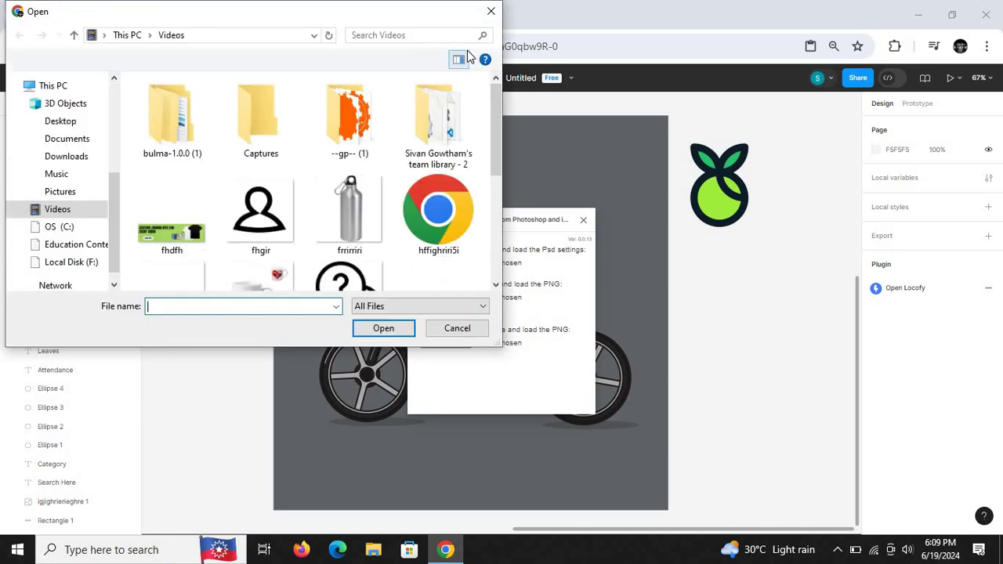
pyautogui.click(490, 11)
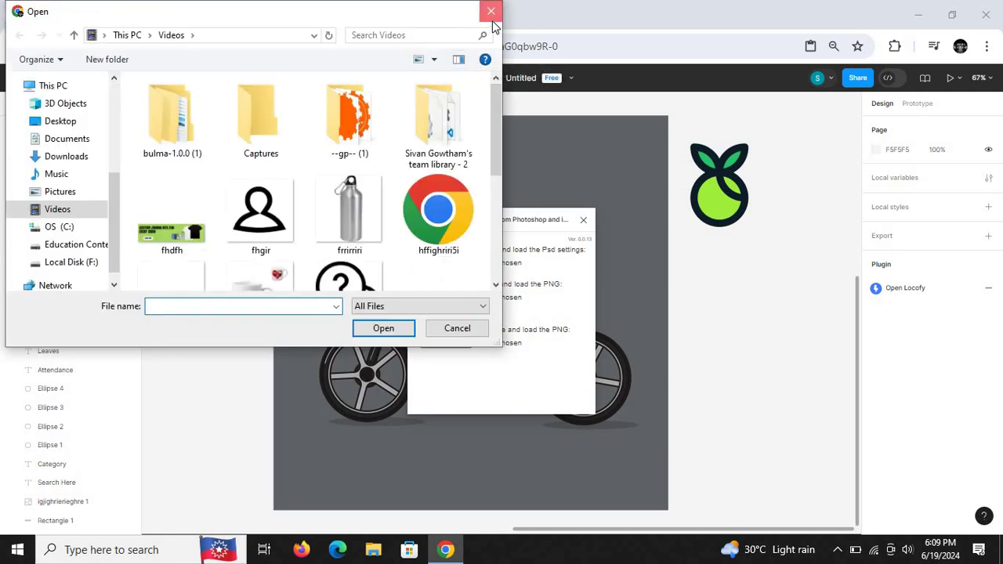
pyautogui.click(448, 297)
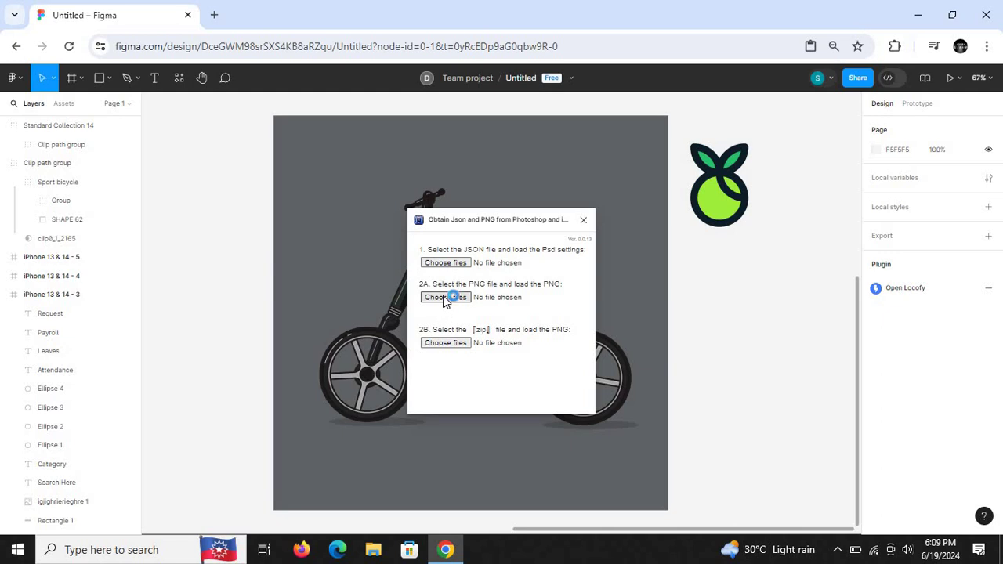
pyautogui.click(445, 301)
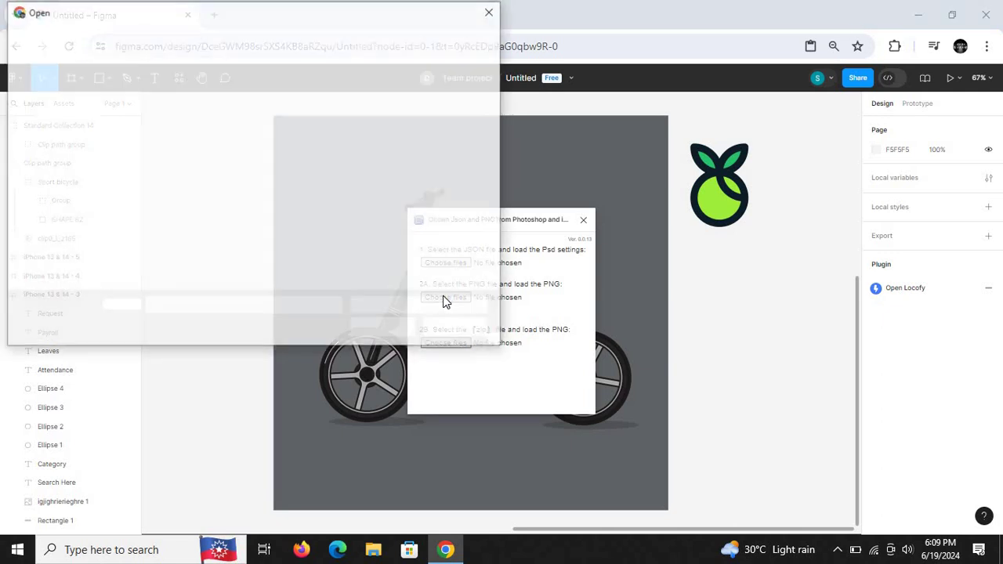
pyautogui.moveTo(497, 121); pyautogui.dragTo(499, 197)
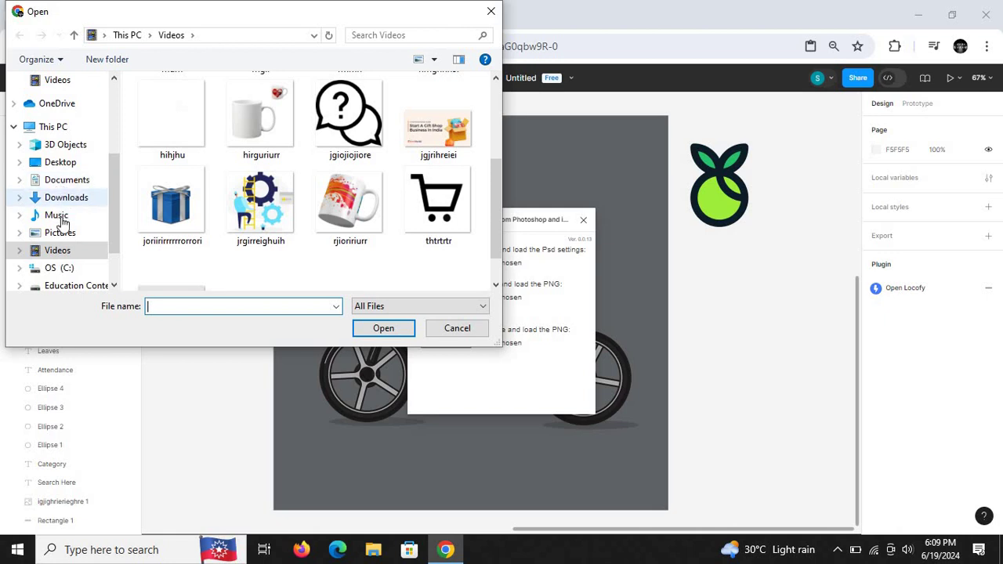
pyautogui.click(62, 221)
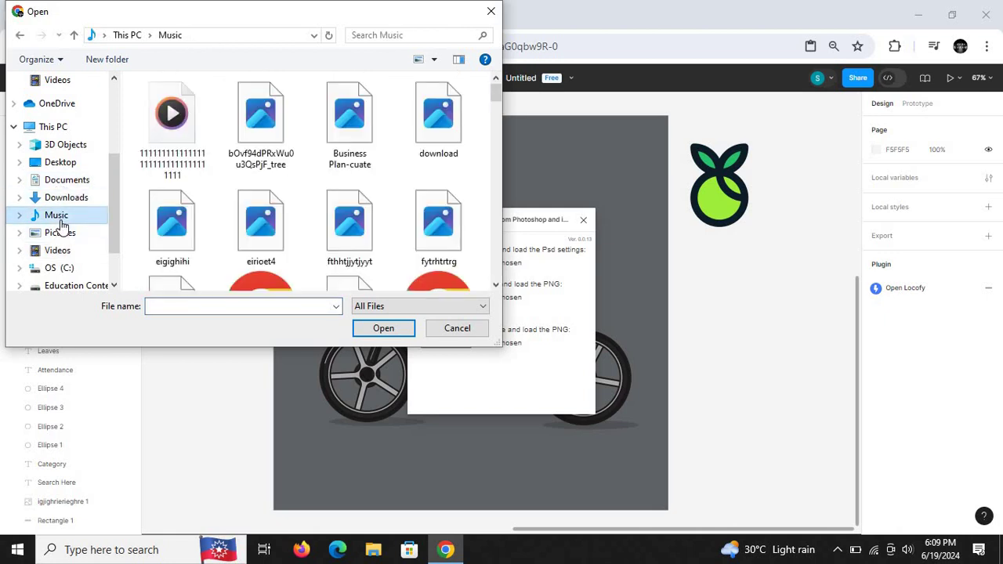
pyautogui.scroll(-2, 498, 106)
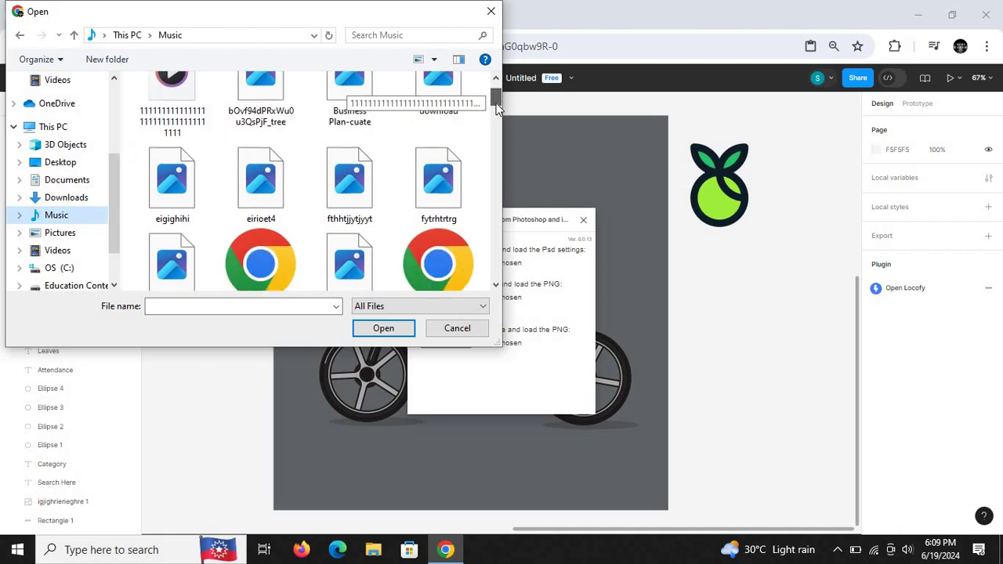
pyautogui.moveTo(497, 108); pyautogui.dragTo(498, 225)
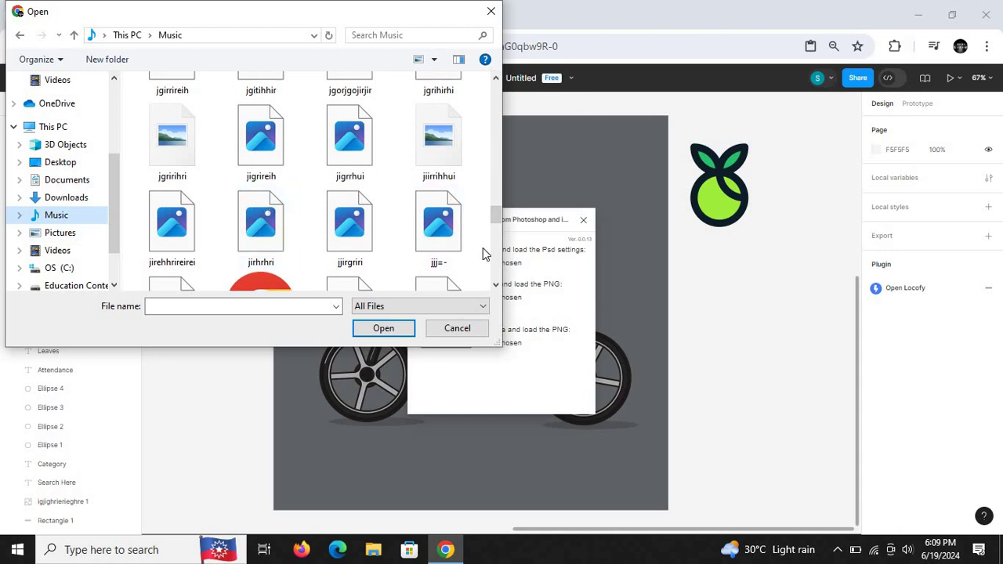
# Load the image hu (2).jpg from the Pictures folder as the plugin's PNG file.
pyautogui.click(56, 250)
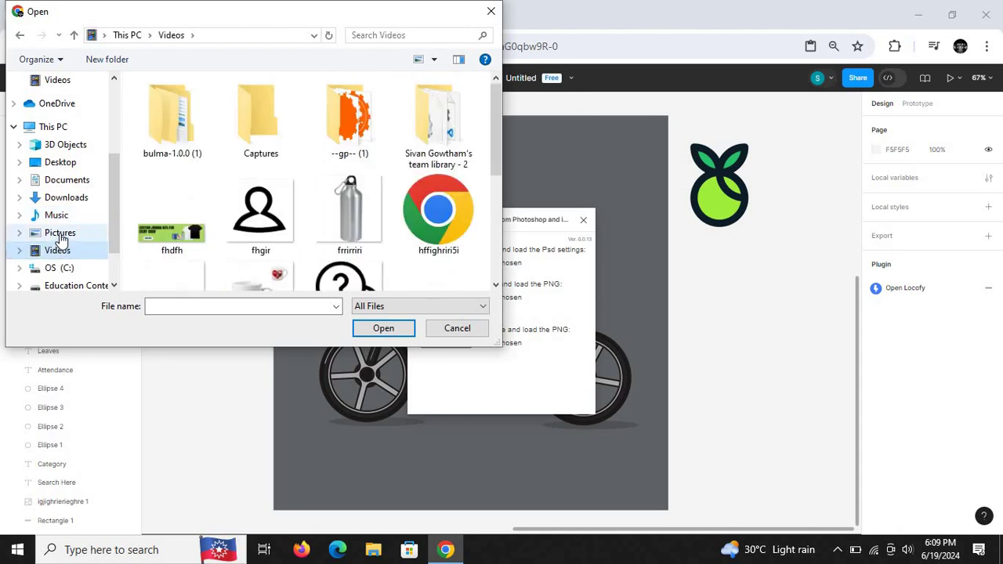
pyautogui.click(61, 235)
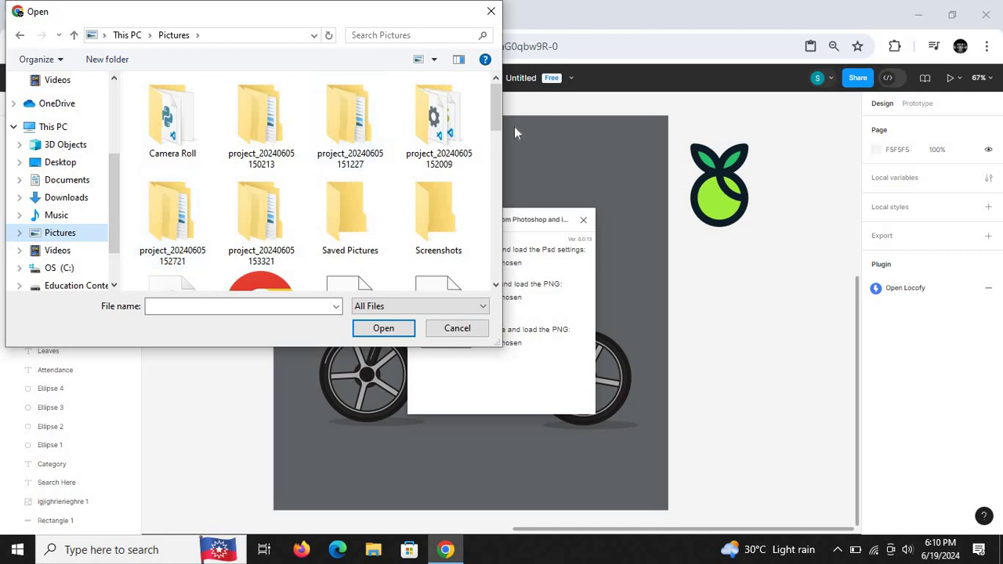
pyautogui.moveTo(495, 117); pyautogui.dragTo(498, 205)
pyautogui.doubleClick(347, 184)
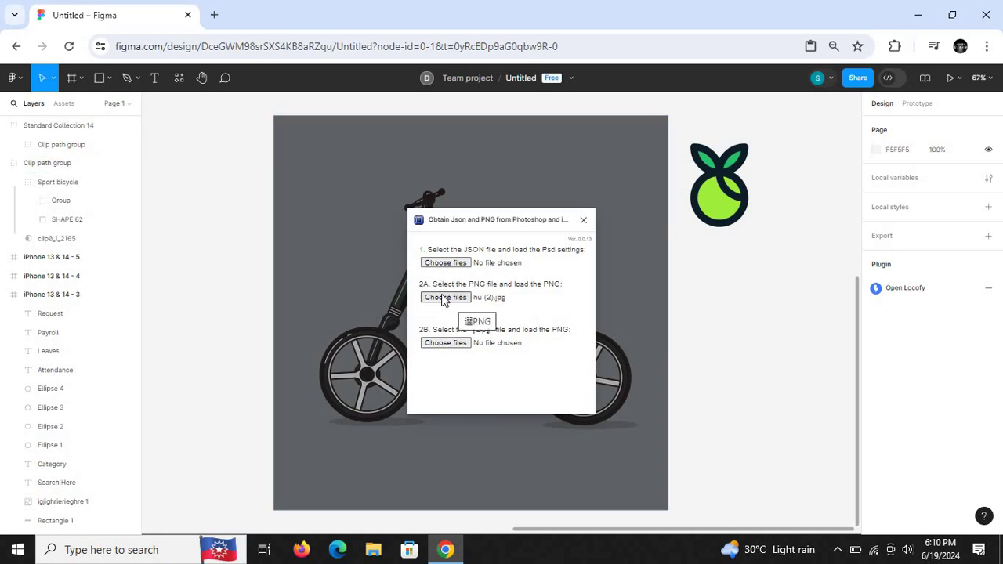
# Reopen the plugin's PNG file selection and choose hu (2).jpg from the Pictures folder again.
pyautogui.hotkey('ctrl', '-')
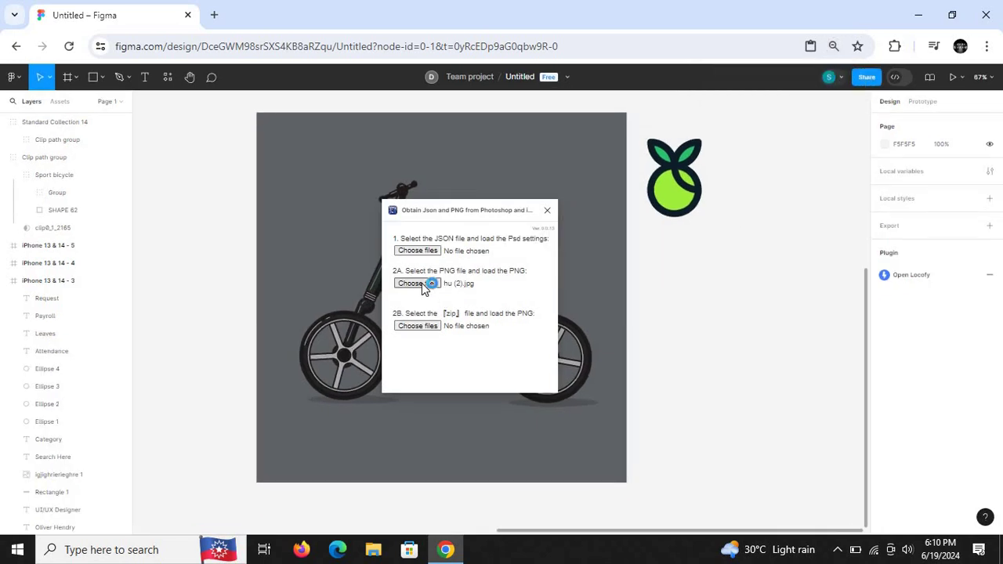
pyautogui.click(422, 287)
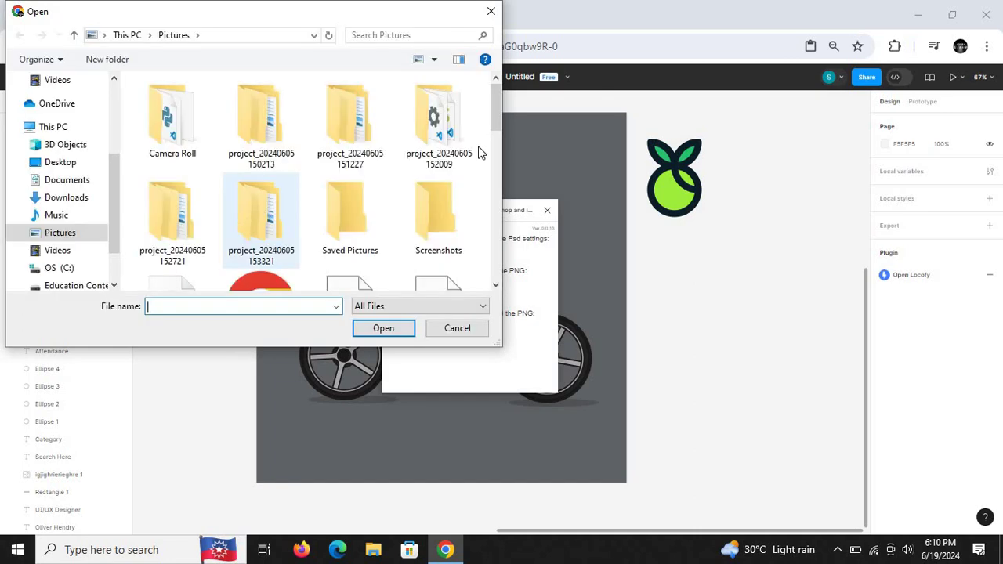
pyautogui.moveTo(499, 104); pyautogui.dragTo(493, 191)
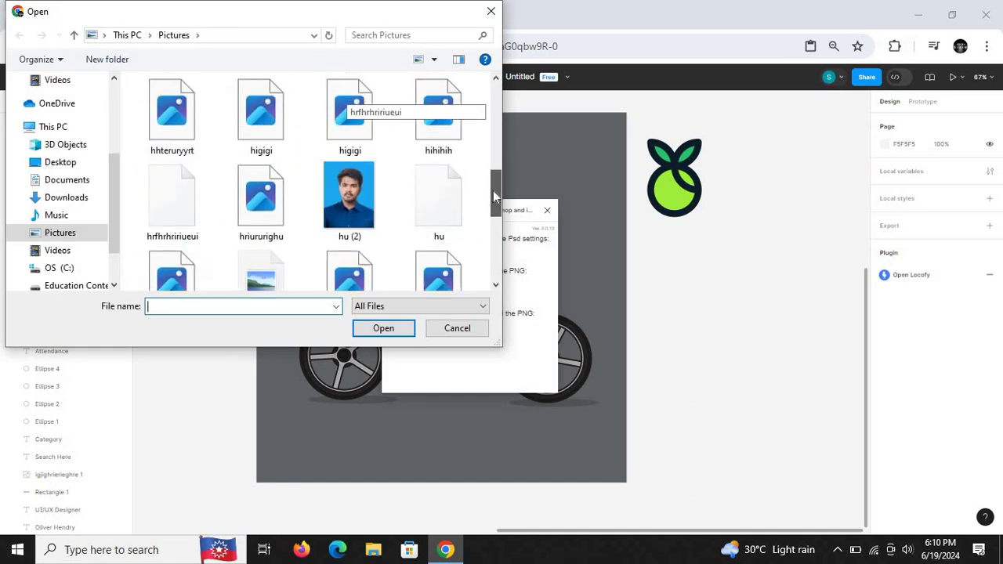
pyautogui.doubleClick(338, 206)
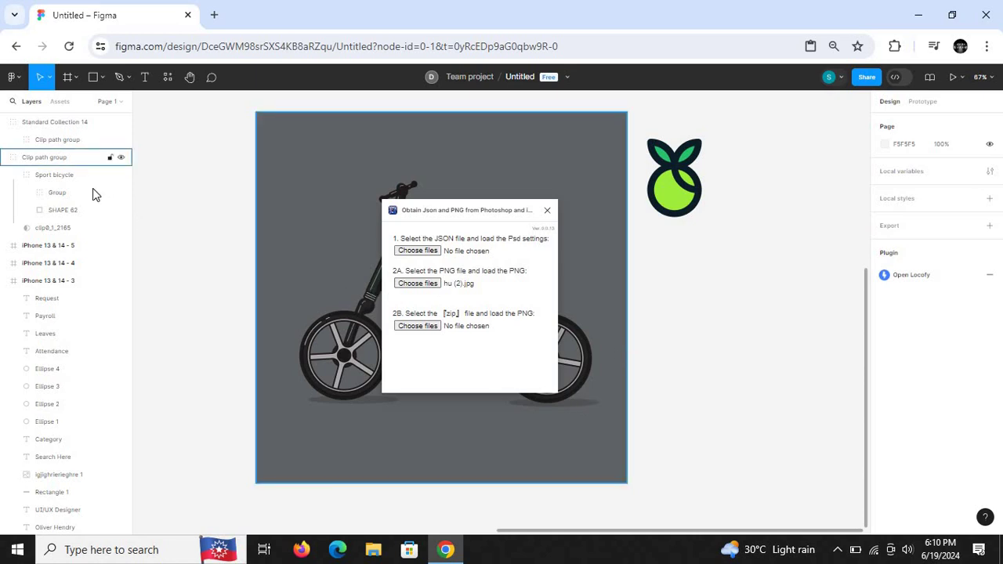
# Select the bicycle's Clip path group, bring all frames into view, and close the Photoshop import plugin.
pyautogui.click(59, 155)
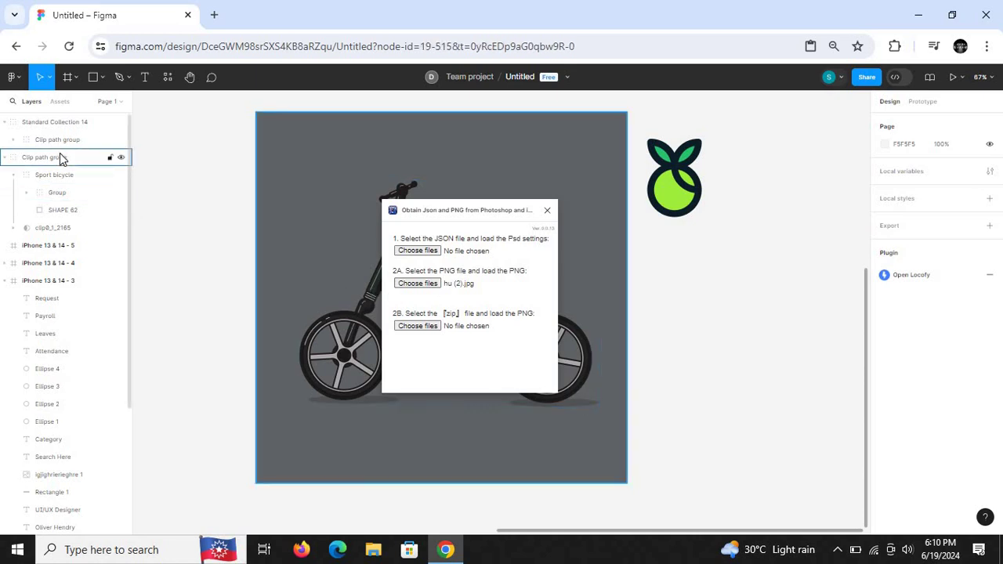
pyautogui.hotkey('shift', '1')
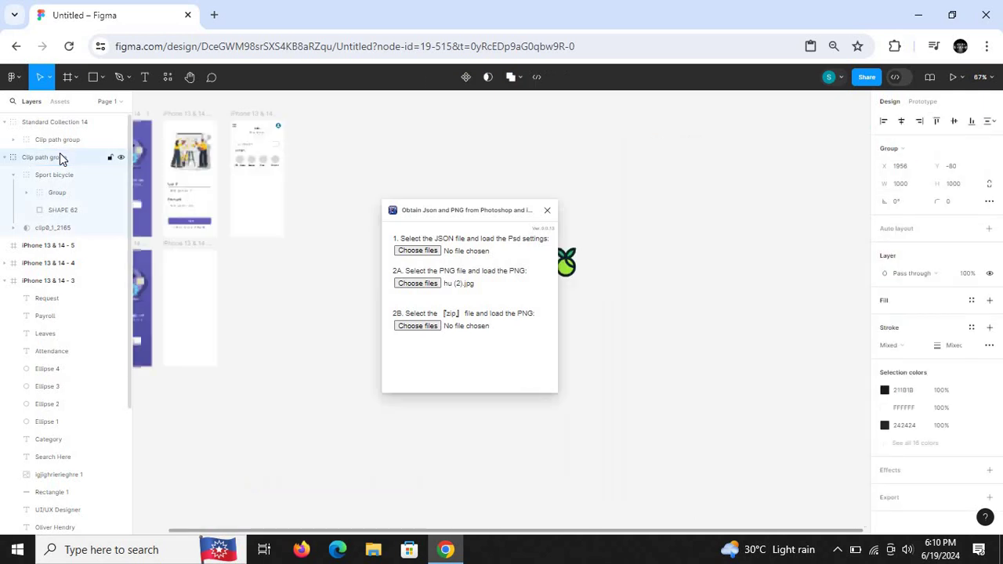
pyautogui.moveTo(459, 223); pyautogui.dragTo(352, 212)
pyautogui.hotkey('ctrl', '=')
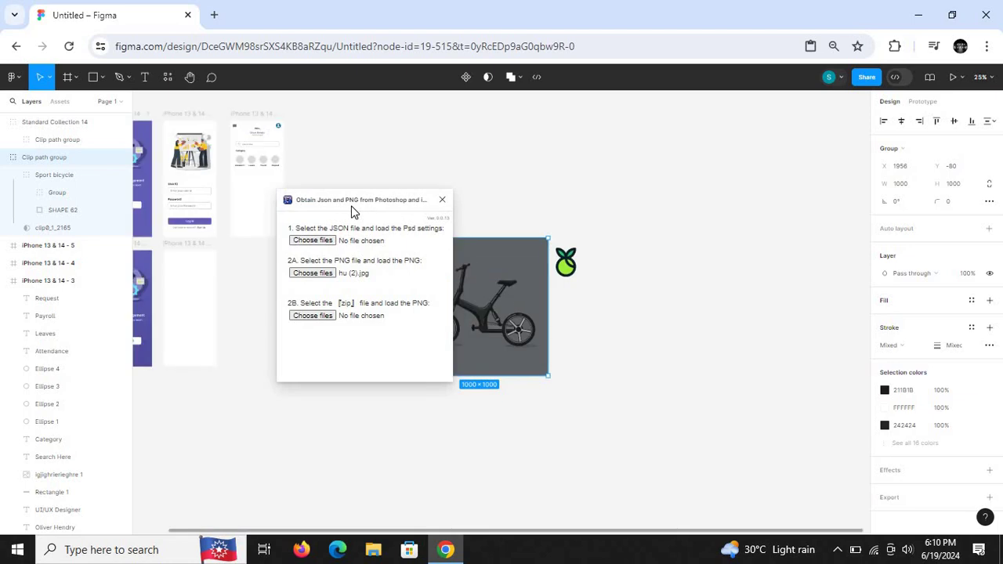
pyautogui.click(443, 202)
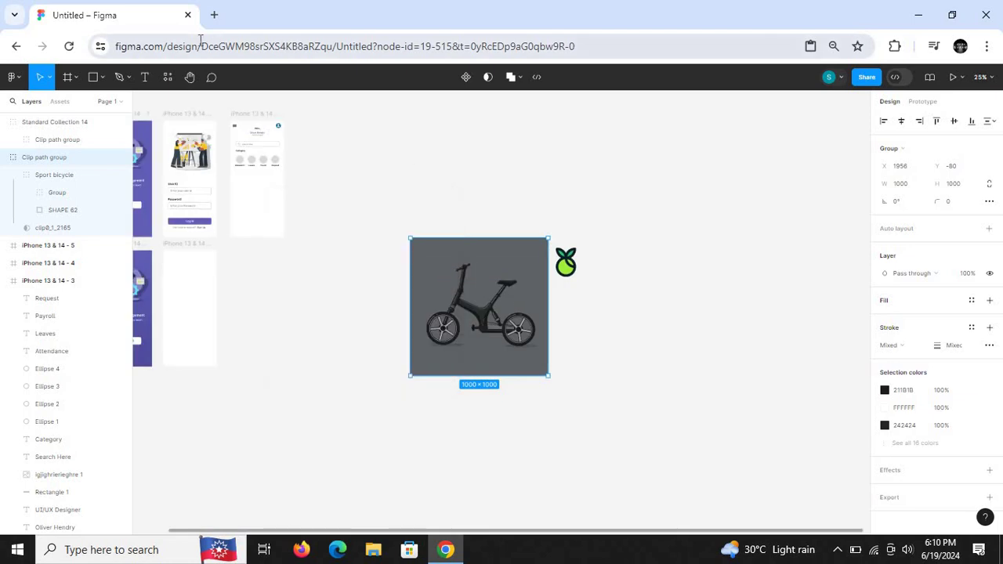
# Reopen the plugin browser and look through the community plugins for "photoshop".
pyautogui.click(167, 77)
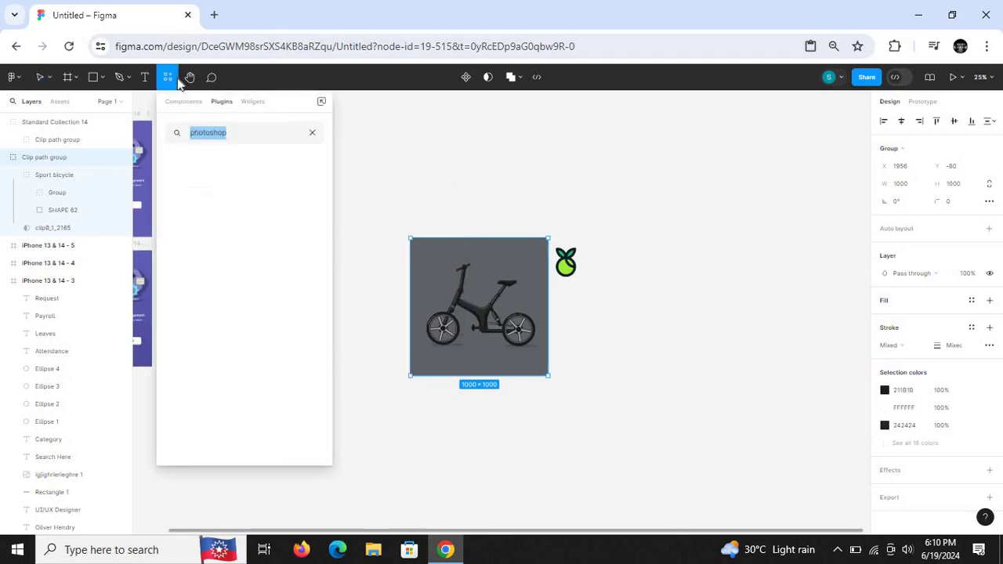
pyautogui.click(253, 134)
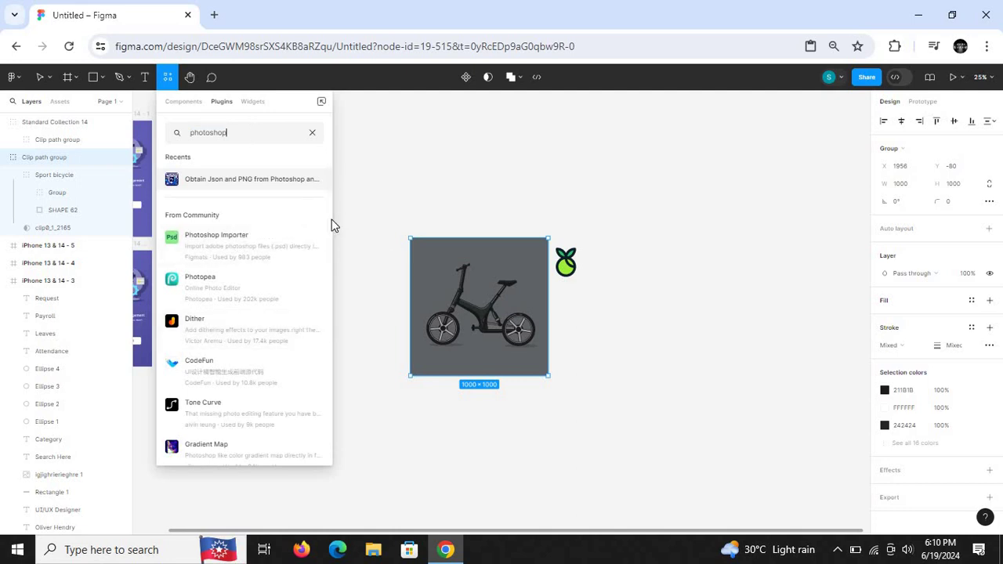
pyautogui.moveTo(329, 219); pyautogui.dragTo(328, 400)
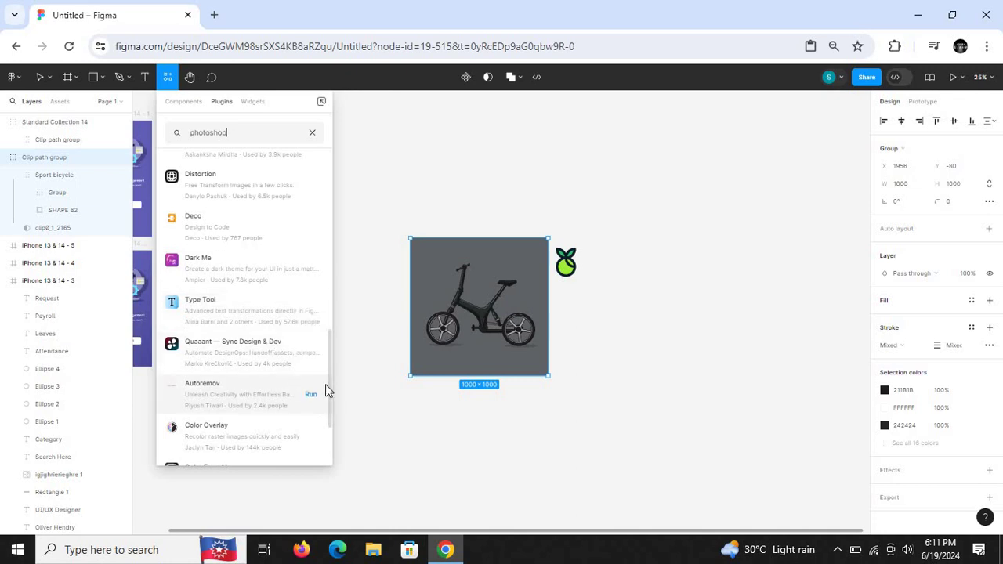
# Look back through the "photoshop" plugin results, clear the search and close the plugin browser.
pyautogui.moveTo(329, 379); pyautogui.dragTo(329, 246)
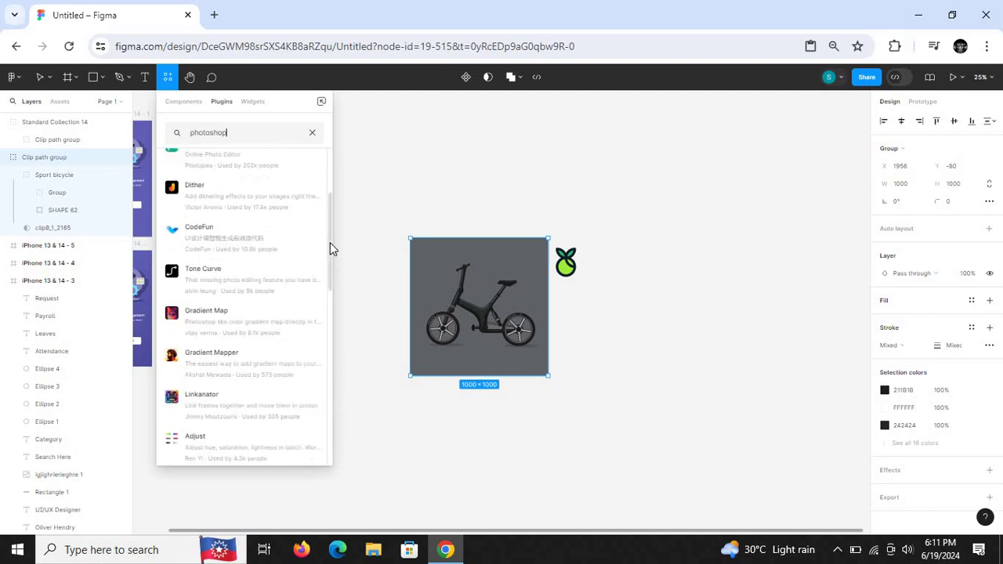
pyautogui.click(313, 134)
pyautogui.click(381, 112)
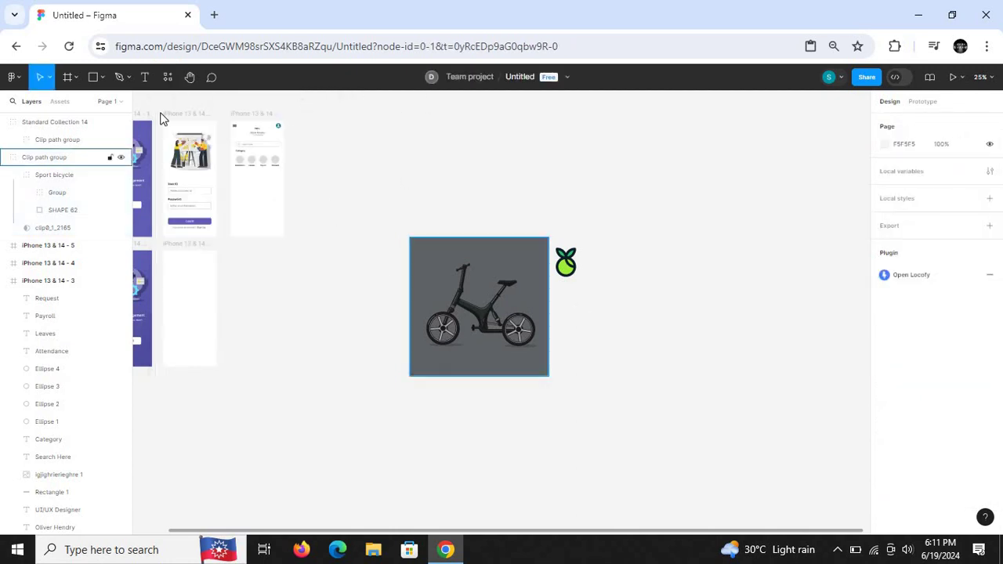
# Select the bicycle illustration and the fruit logo together and delete them from the canvas.
pyautogui.hotkey('ctrl', '+')
pyautogui.hotkey('ctrl', '+')
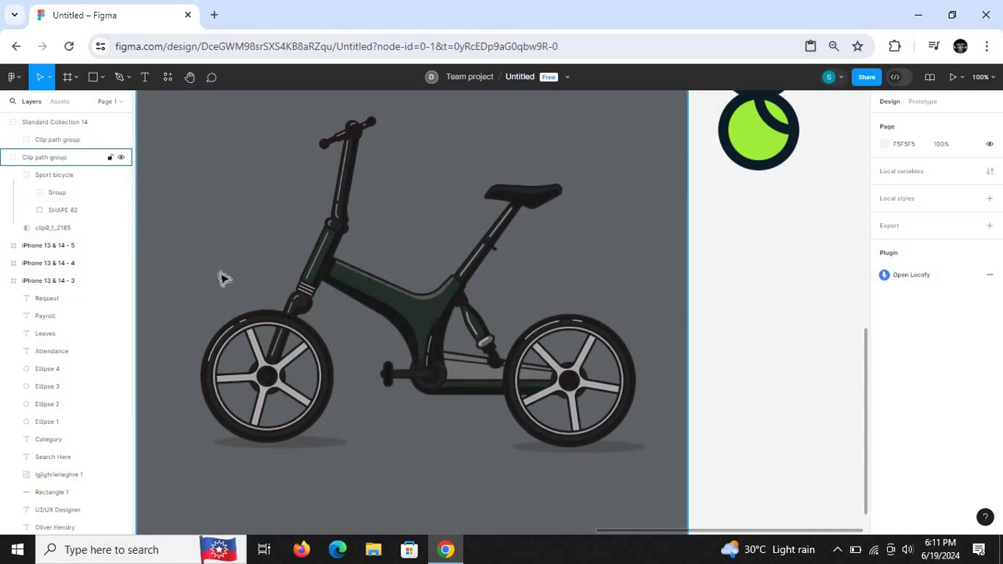
pyautogui.click(212, 352)
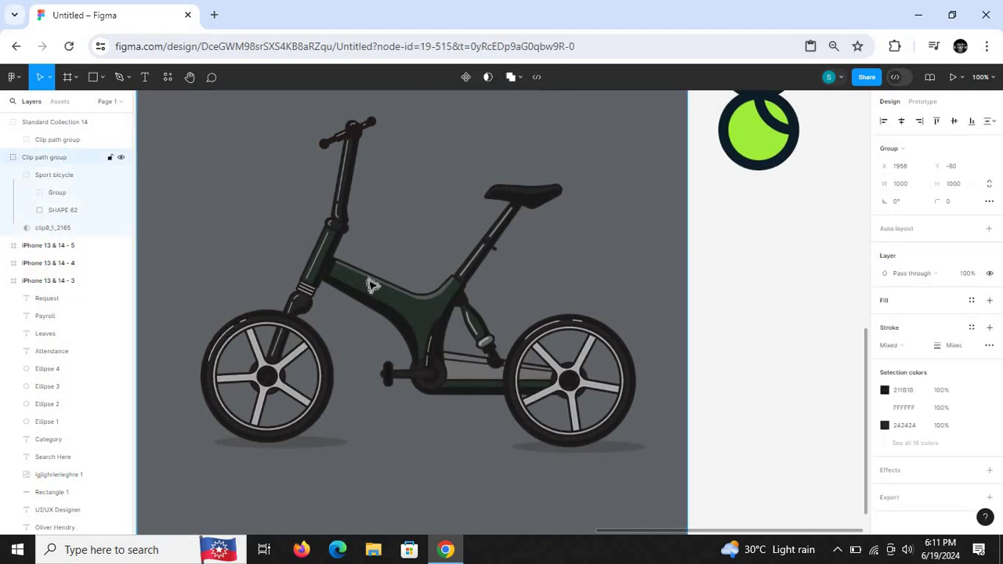
pyautogui.hotkey('ctrl', '-')
pyautogui.hotkey('ctrl', '-')
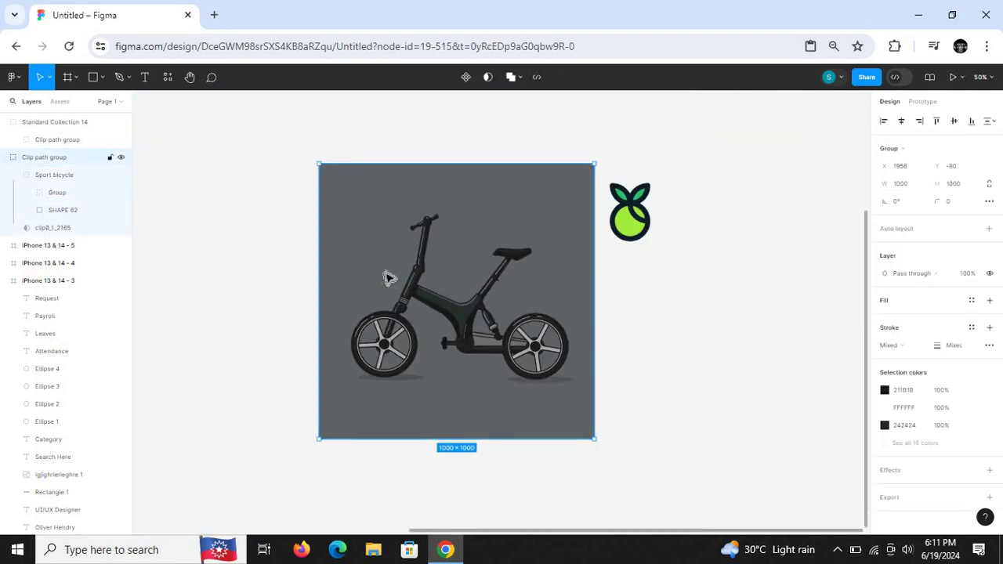
pyautogui.click(290, 333)
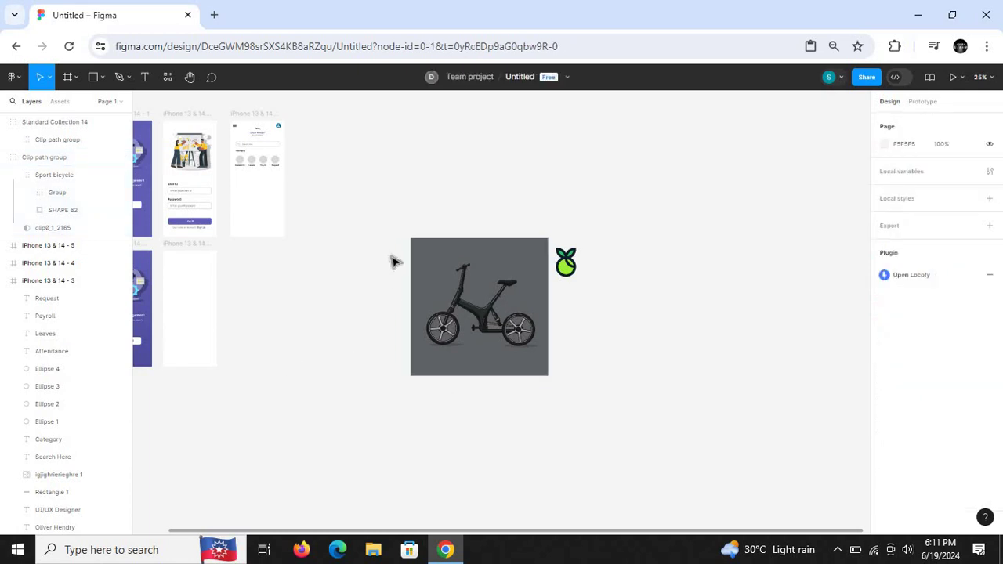
pyautogui.moveTo(369, 184); pyautogui.dragTo(620, 385)
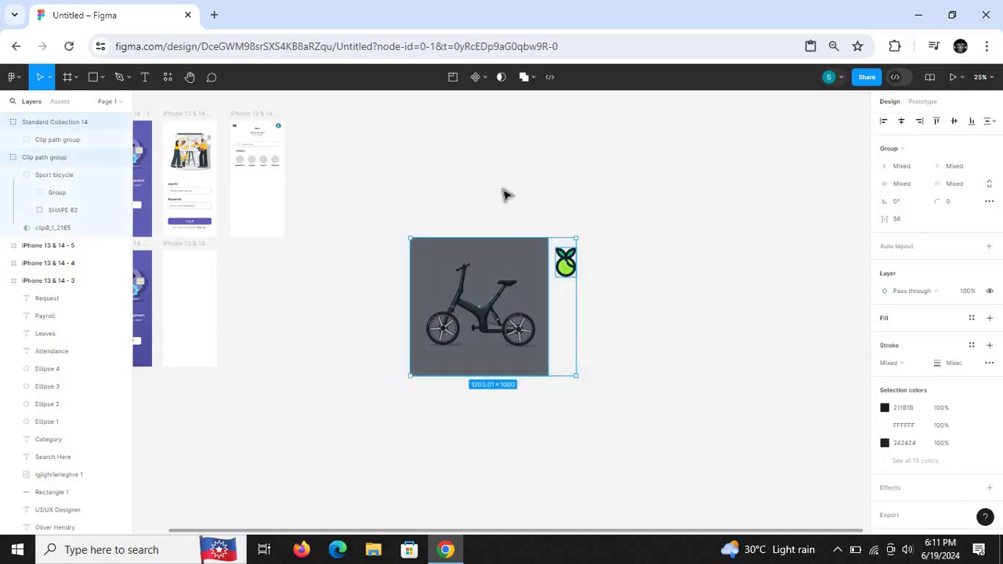
pyautogui.press('Delete')
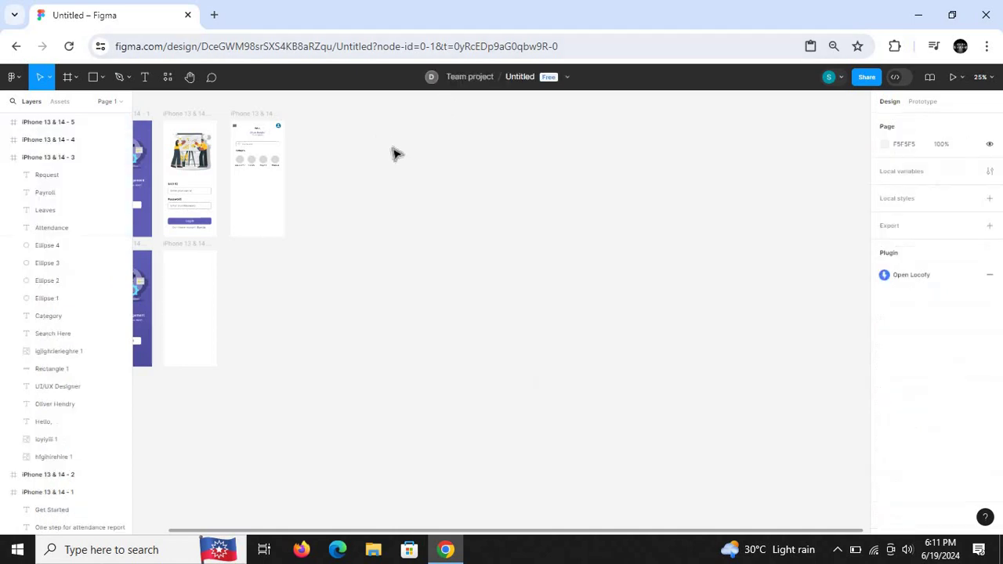
# Examine the iPhone 13 & 14 frames up close, including the login screen's illustration and the category screen.
pyautogui.moveTo(504, 535); pyautogui.dragTo(290, 519)
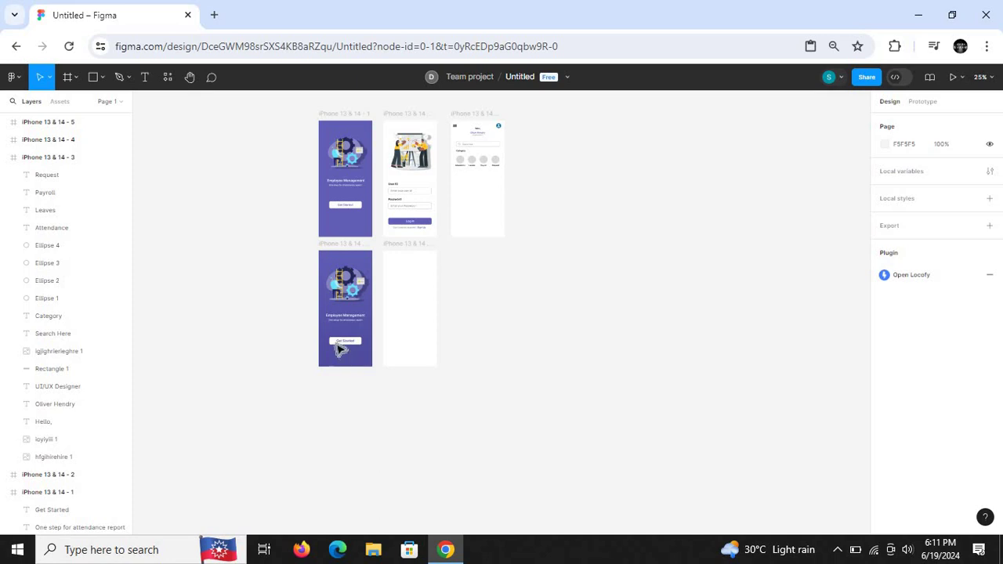
pyautogui.hotkey('ctrl', '+')
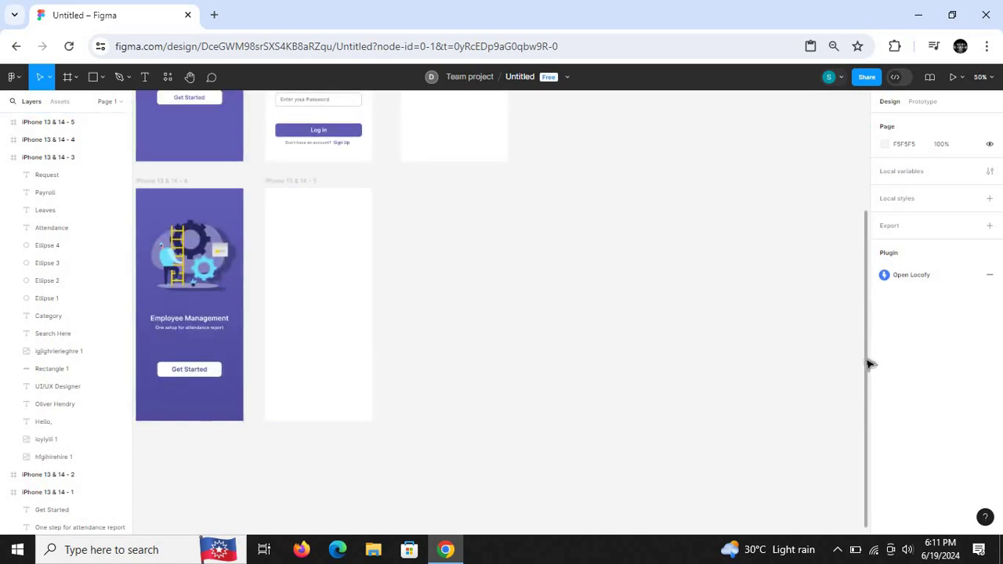
pyautogui.moveTo(868, 364); pyautogui.dragTo(870, 182)
pyautogui.hotkey('ctrl', '+')
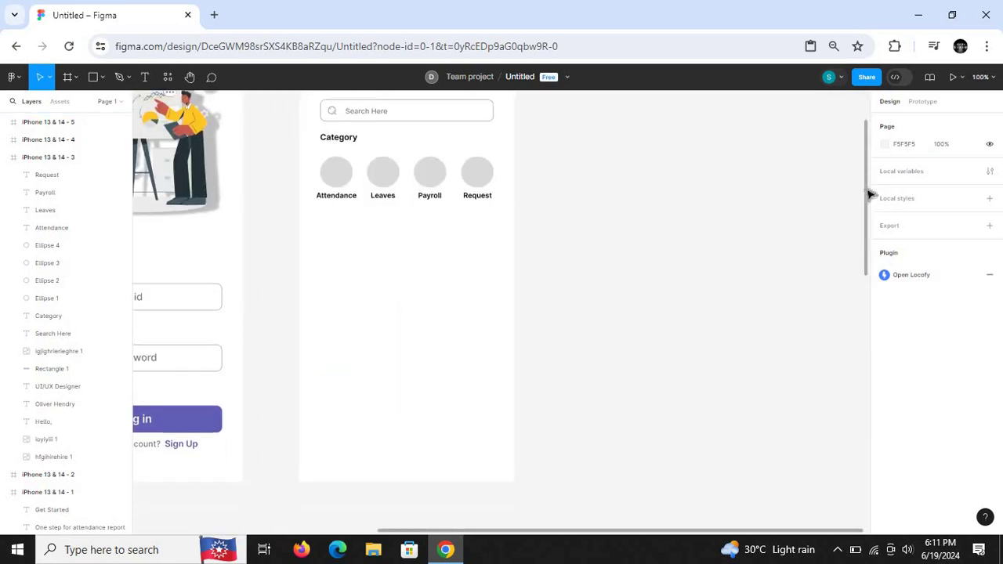
pyautogui.scroll(-1, 868, 195)
pyautogui.scroll(3, 871, 170)
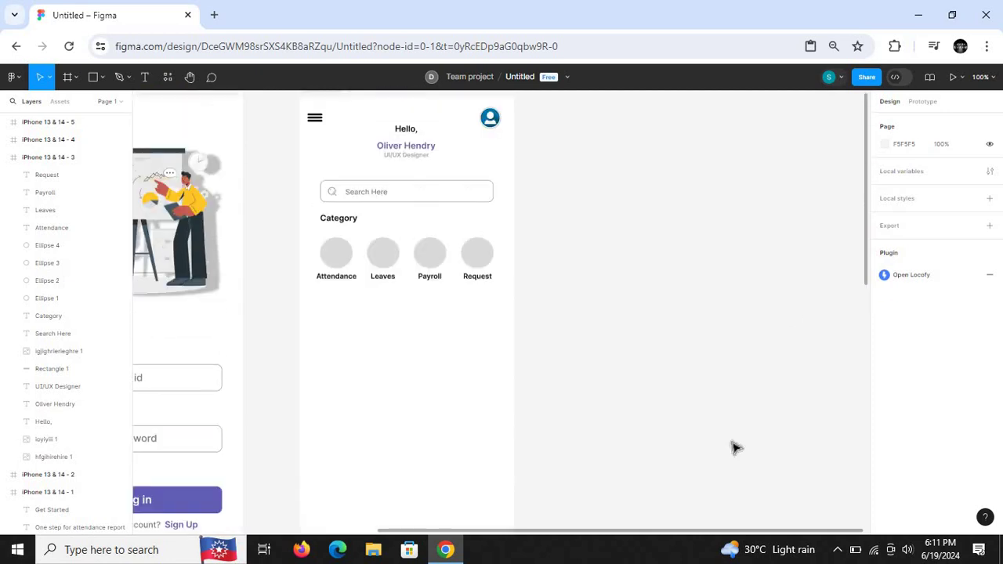
pyautogui.moveTo(635, 532); pyautogui.dragTo(412, 531)
pyautogui.hotkey('ctrl', '+')
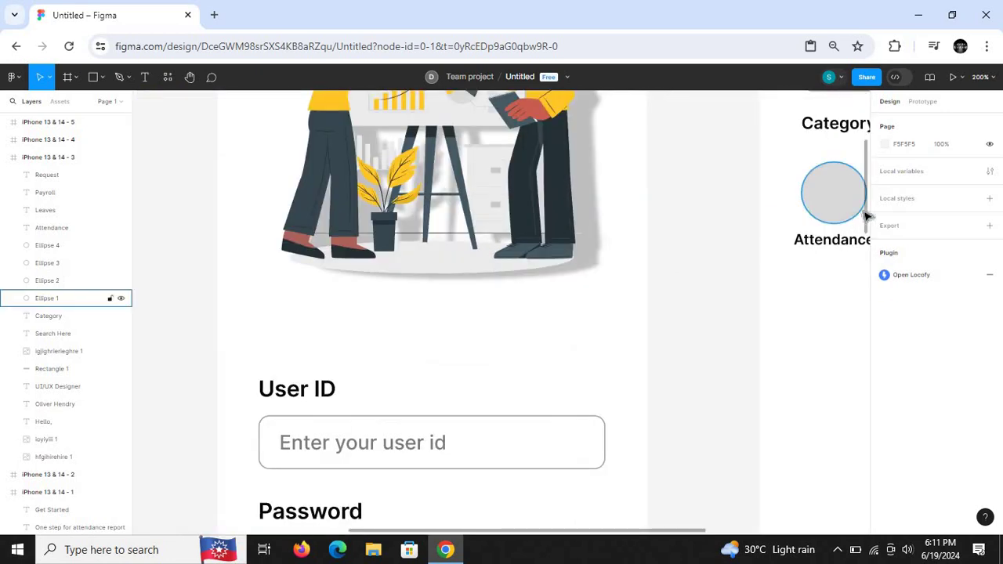
pyautogui.scroll(5, 868, 181)
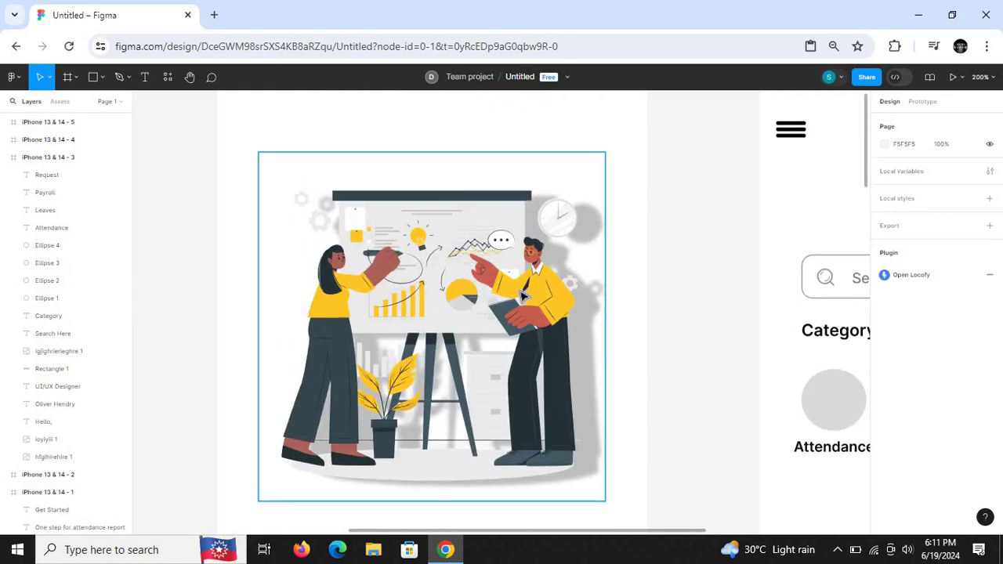
pyautogui.hotkey('ctrl', '-')
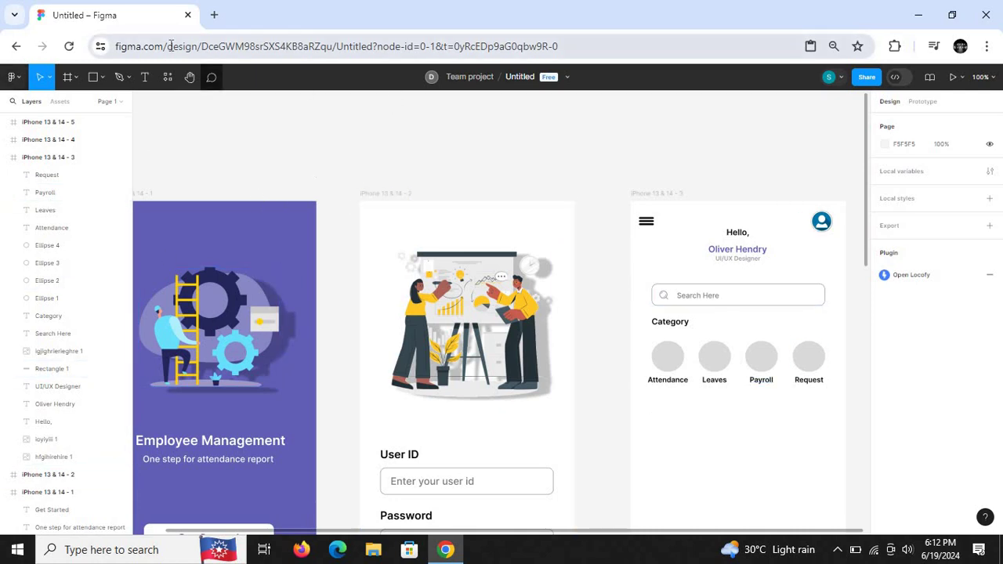
# Reopen the plugin browser to review the recently used plugins, and close it again.
pyautogui.click(168, 77)
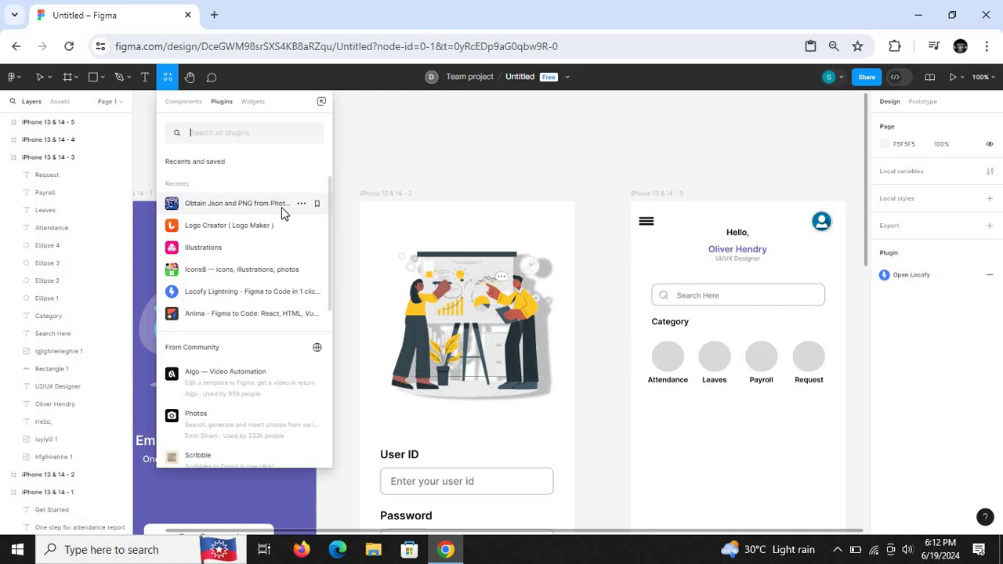
pyautogui.click(418, 165)
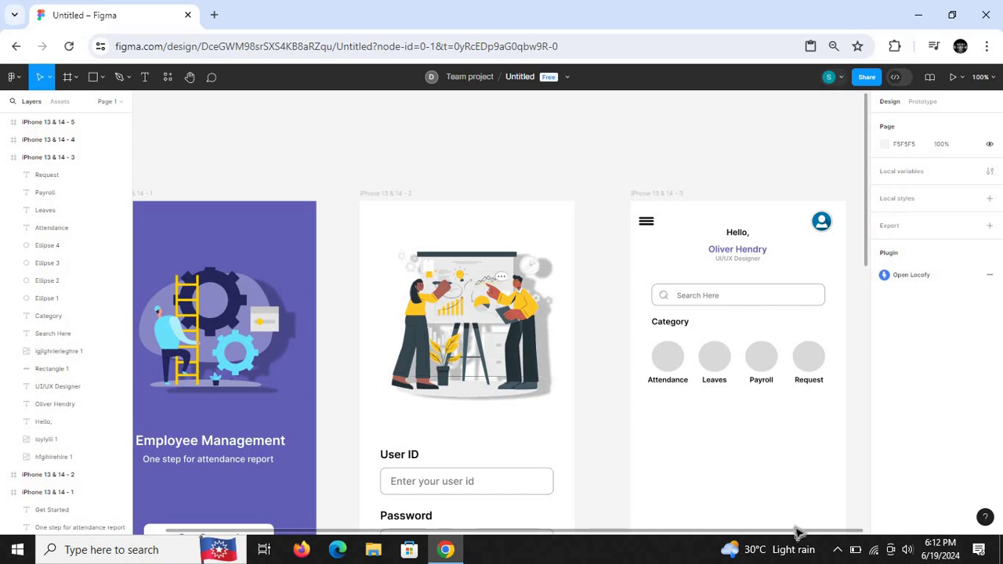
pyautogui.click(837, 551)
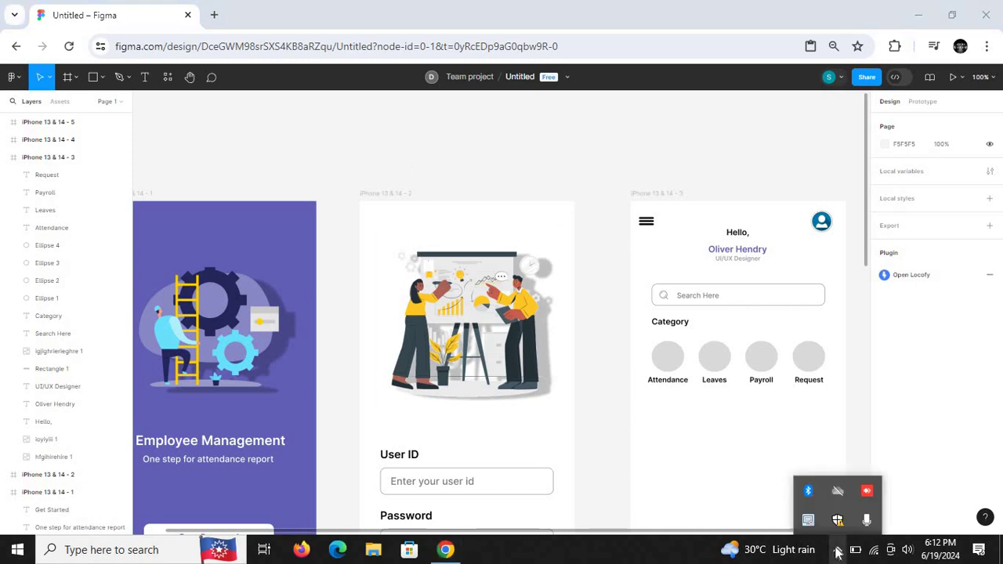